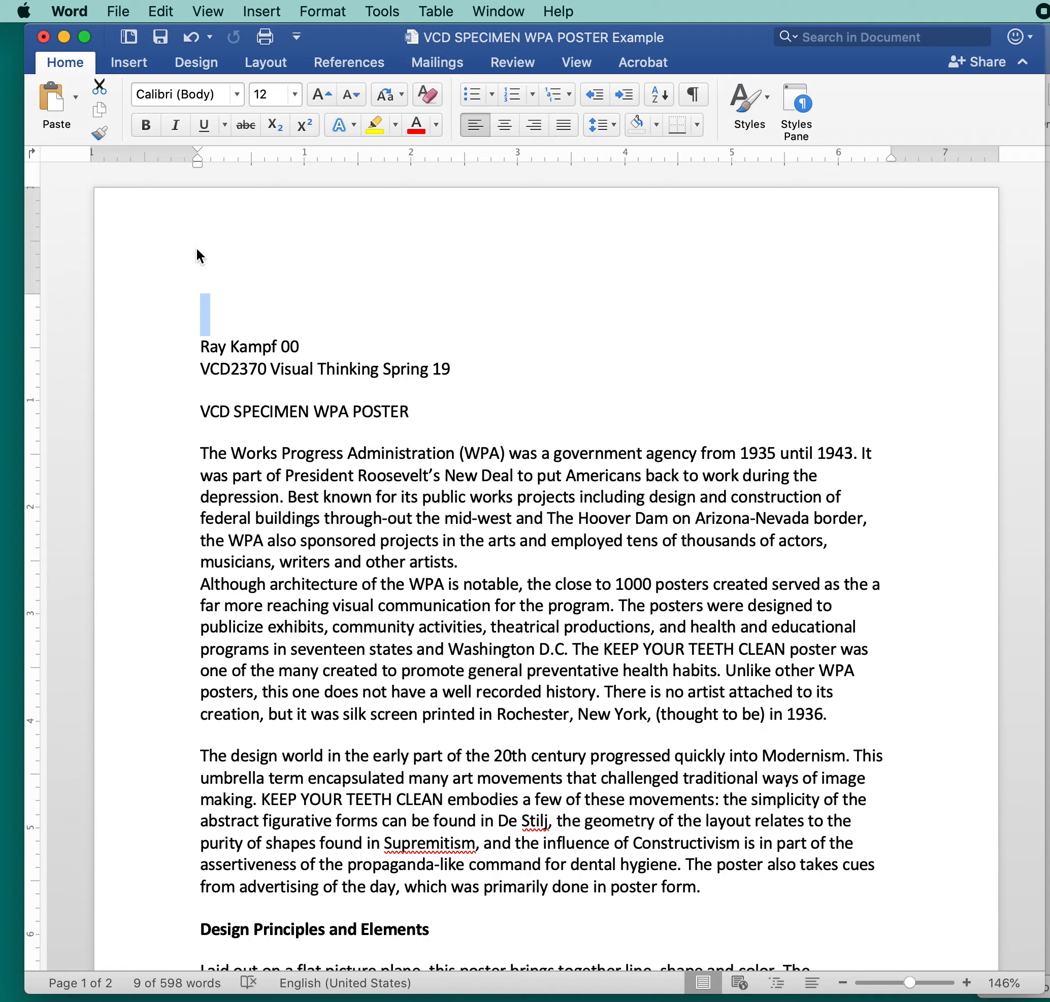
- Replace the term in the course line at the start of the document with "Fall 20"
scroll(562, 365, down, 8)
scroll(562, 365, down, 1)
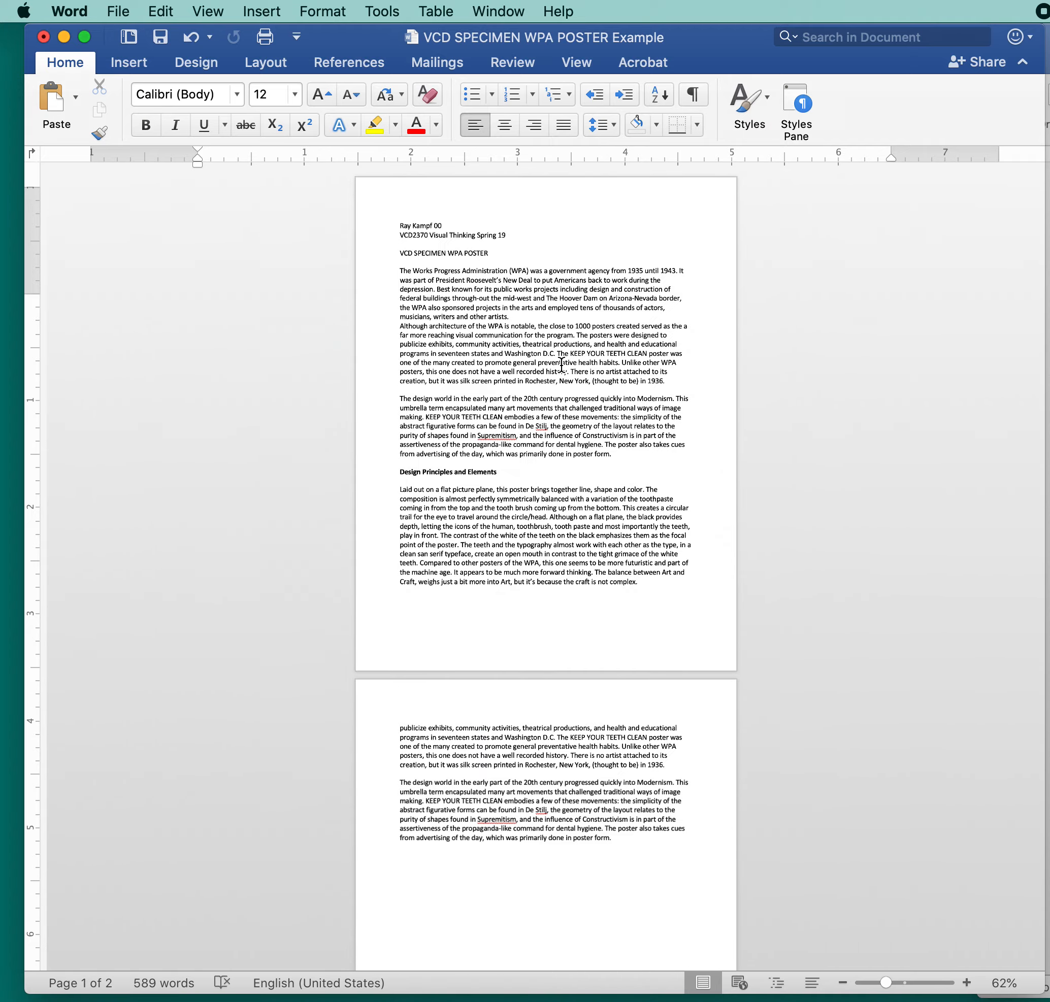
scroll(562, 365, down, 3)
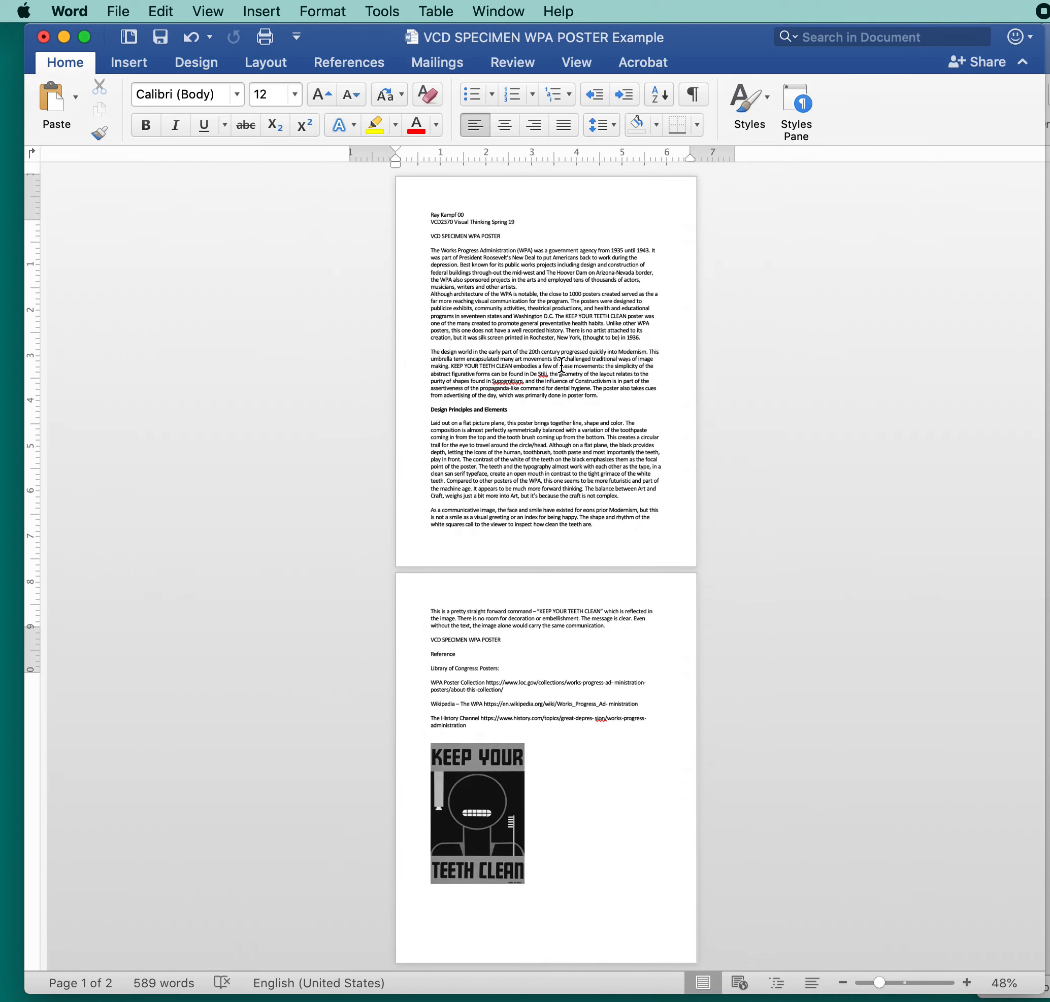
scroll(562, 365, up, 10)
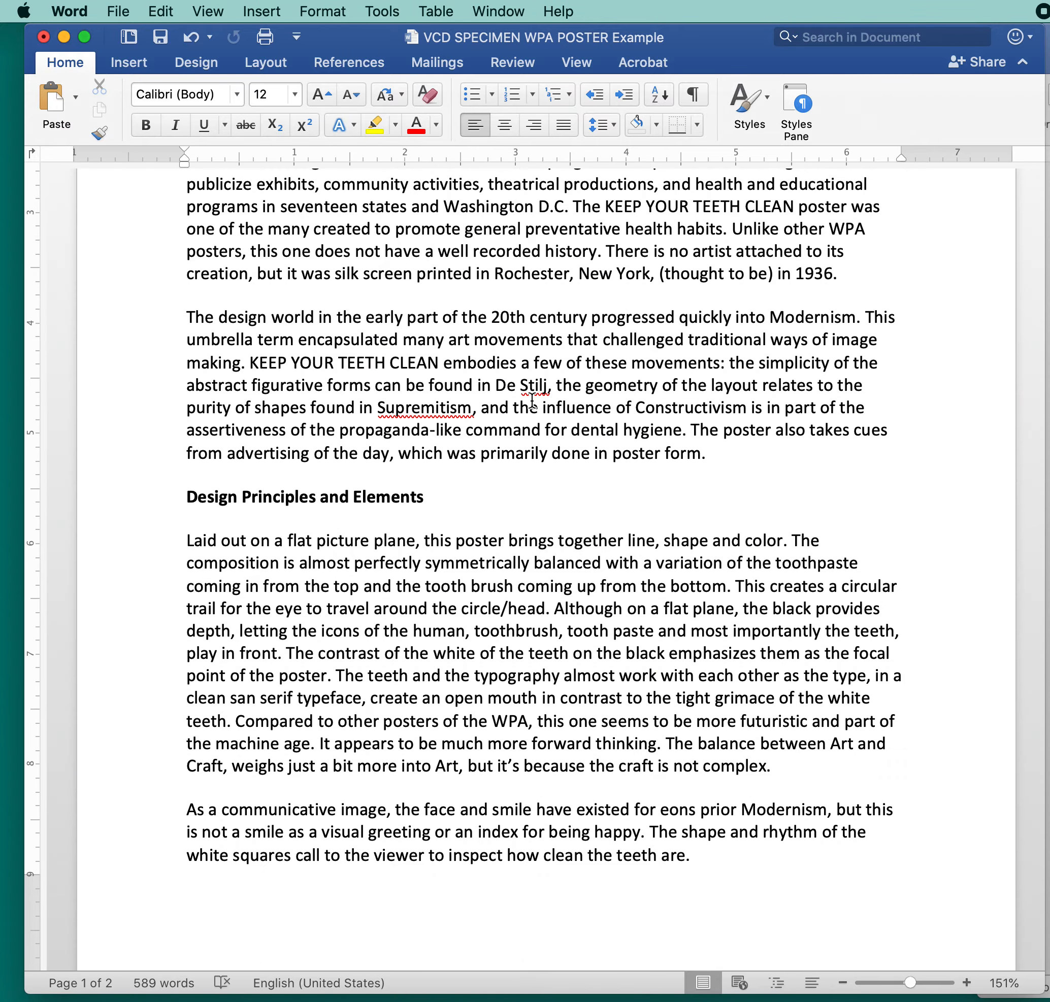
scroll(445, 421, up, 8)
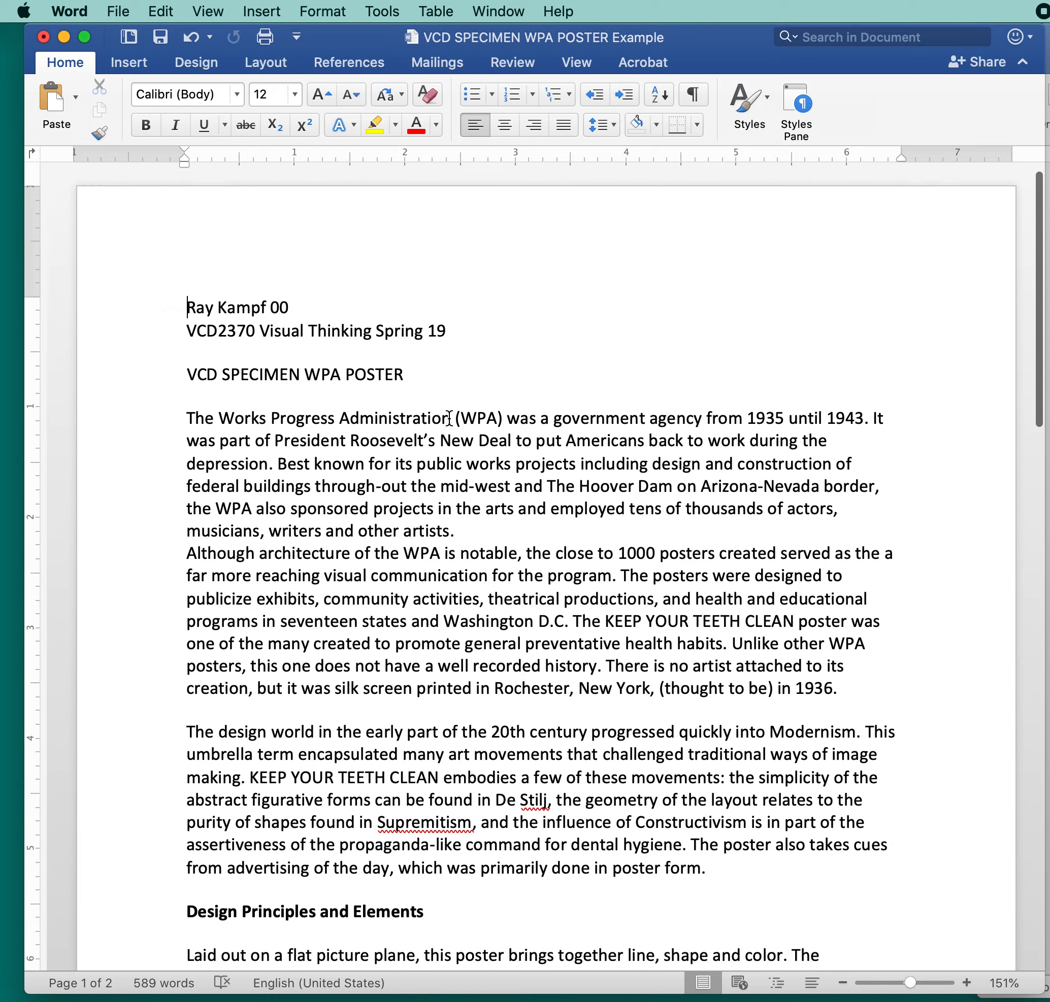
click(440, 330)
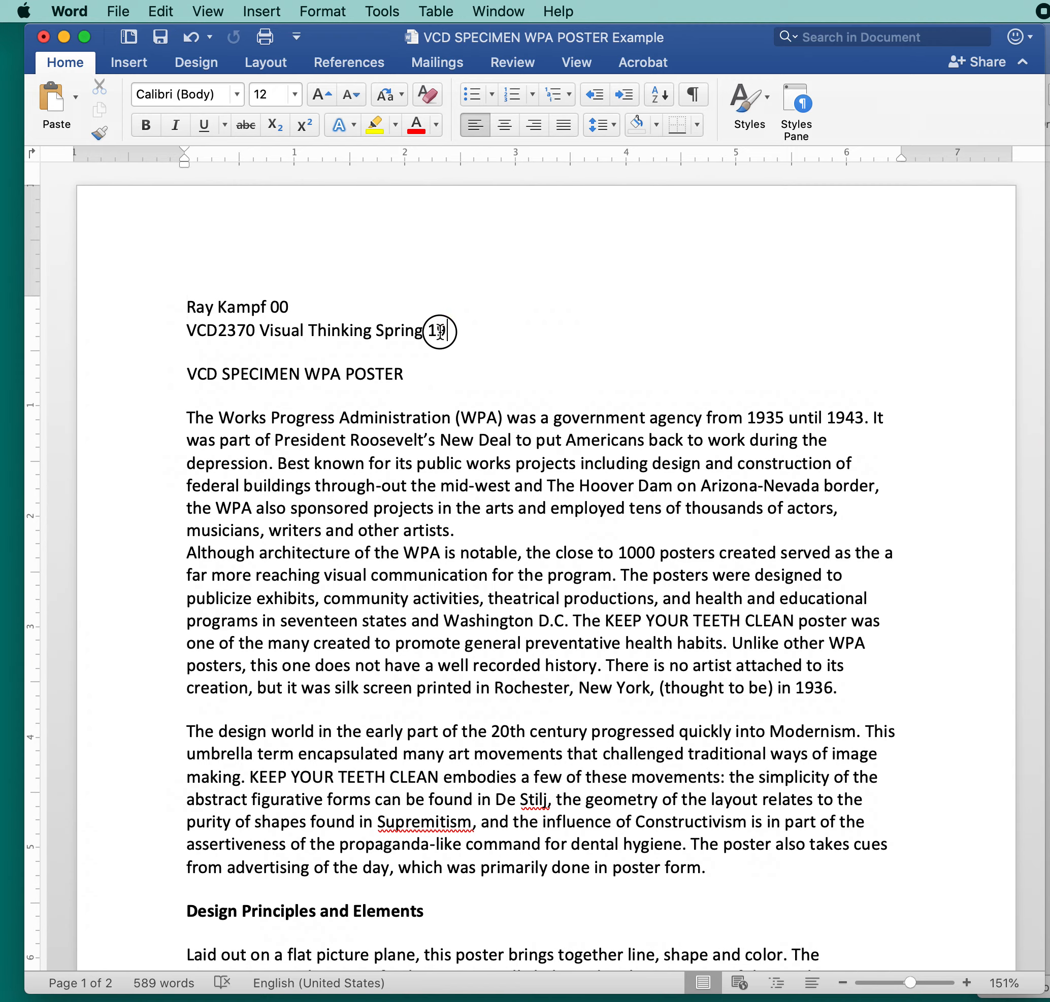
drag(440, 330, 397, 332)
text(Fall 20)
click(470, 379)
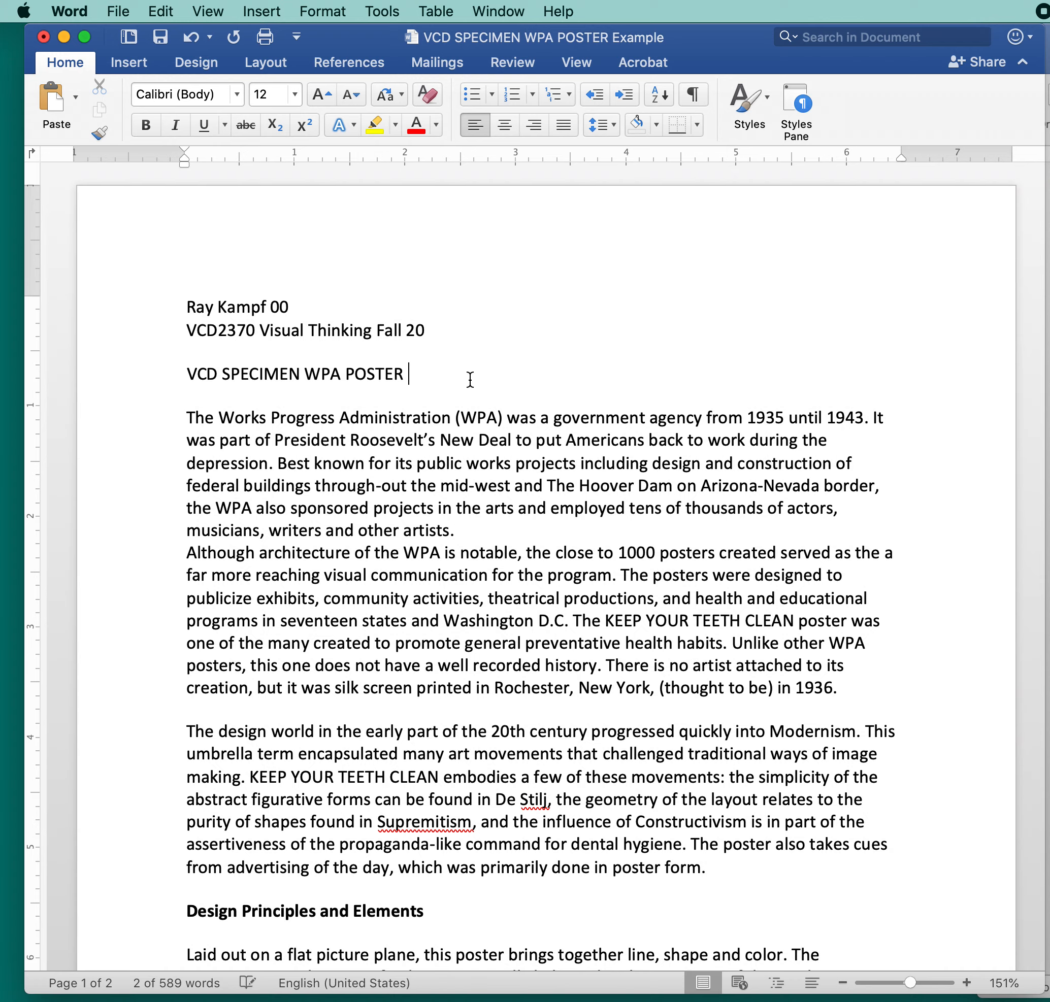
- Set the font of the entire document text to Baskerville
scroll(452, 399, down, 5)
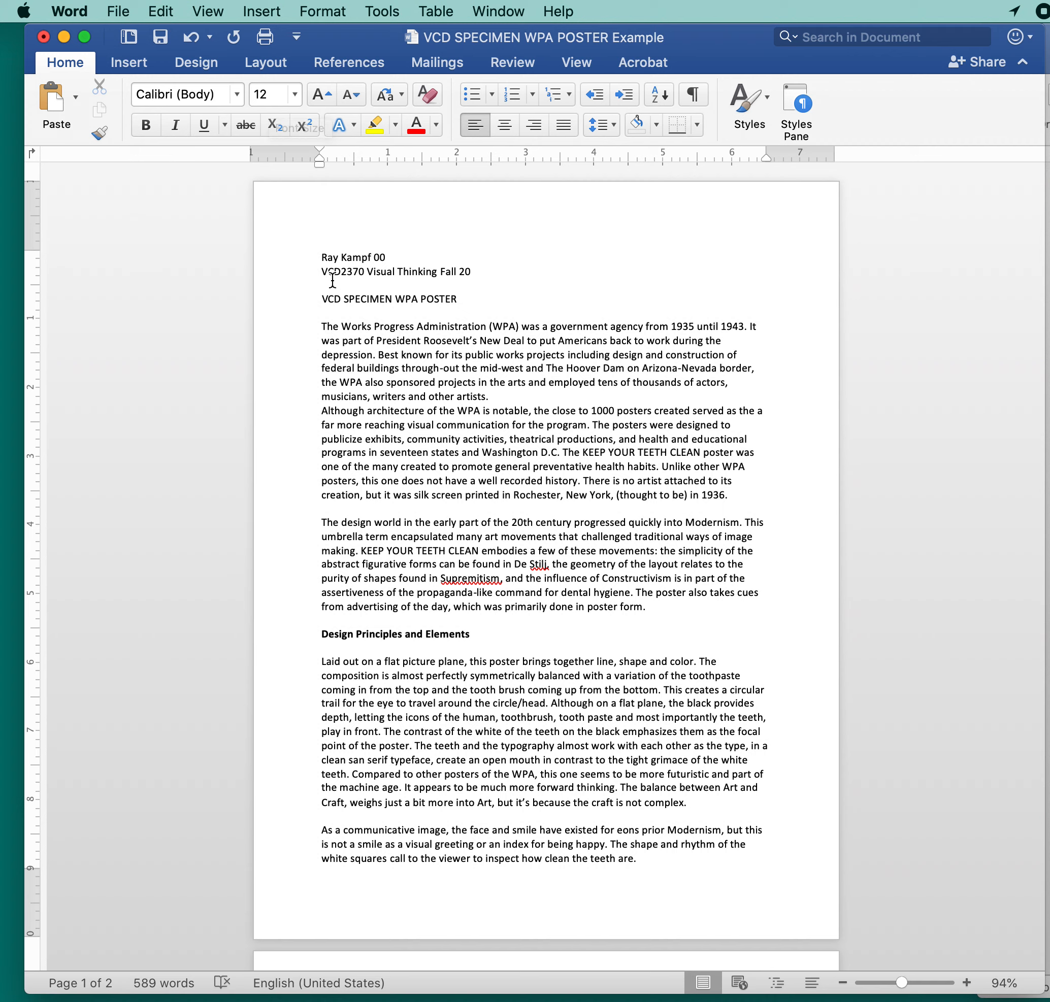
key(super+a)
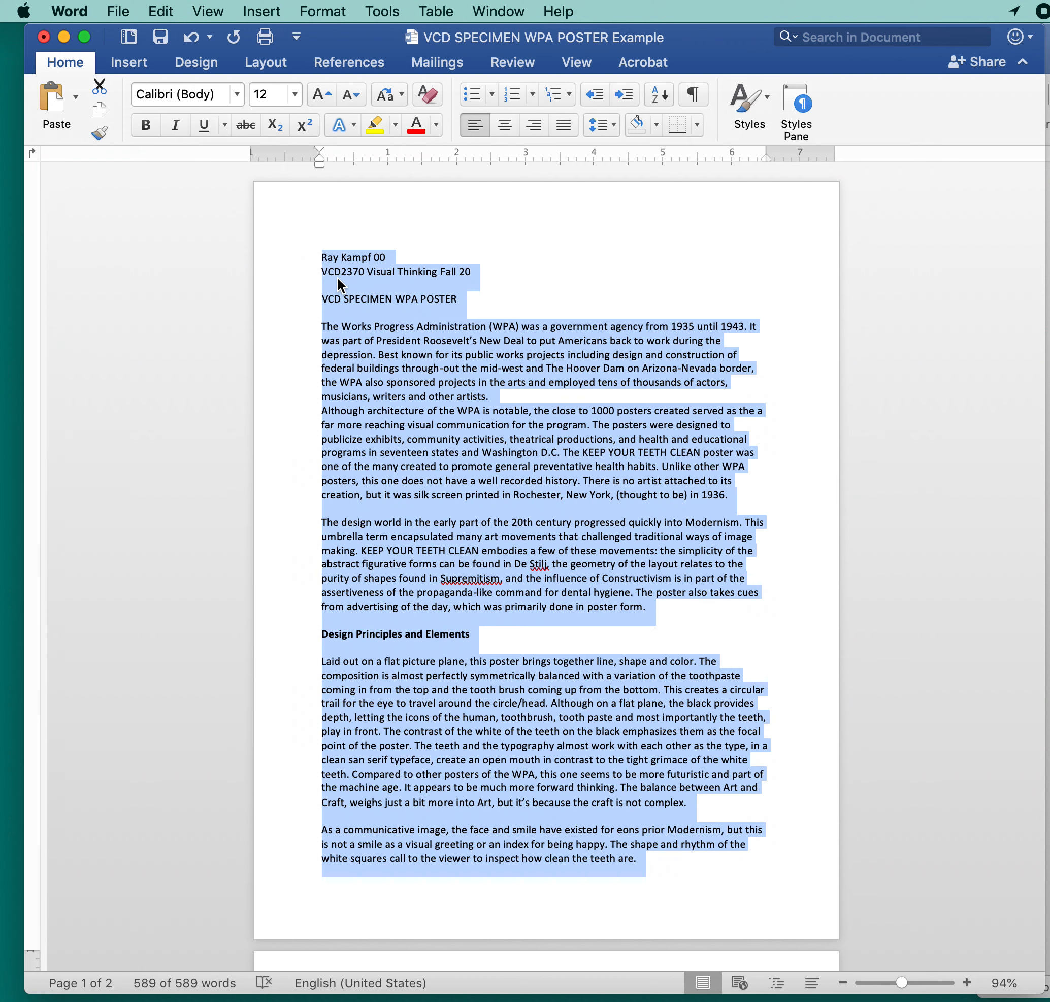
click(235, 95)
mouse_move(230, 281)
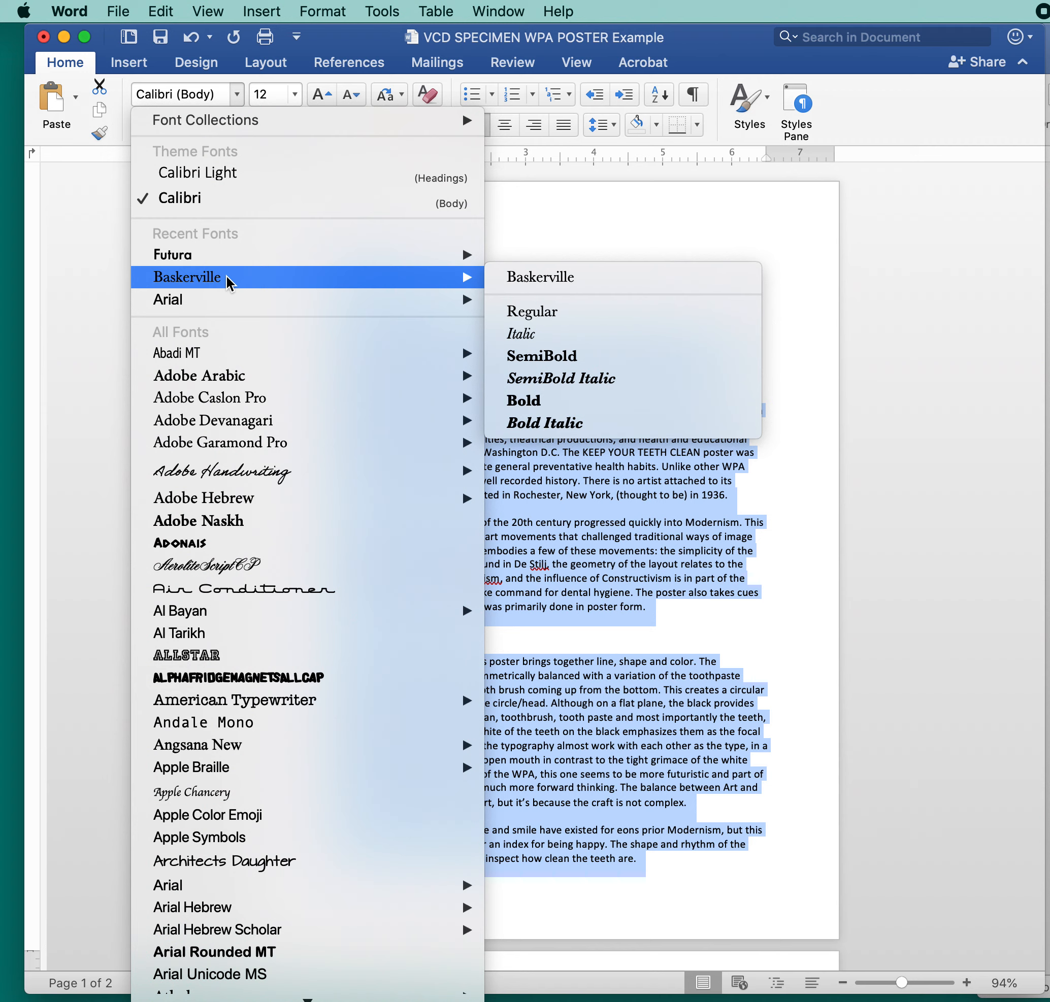
mouse_move(440, 258)
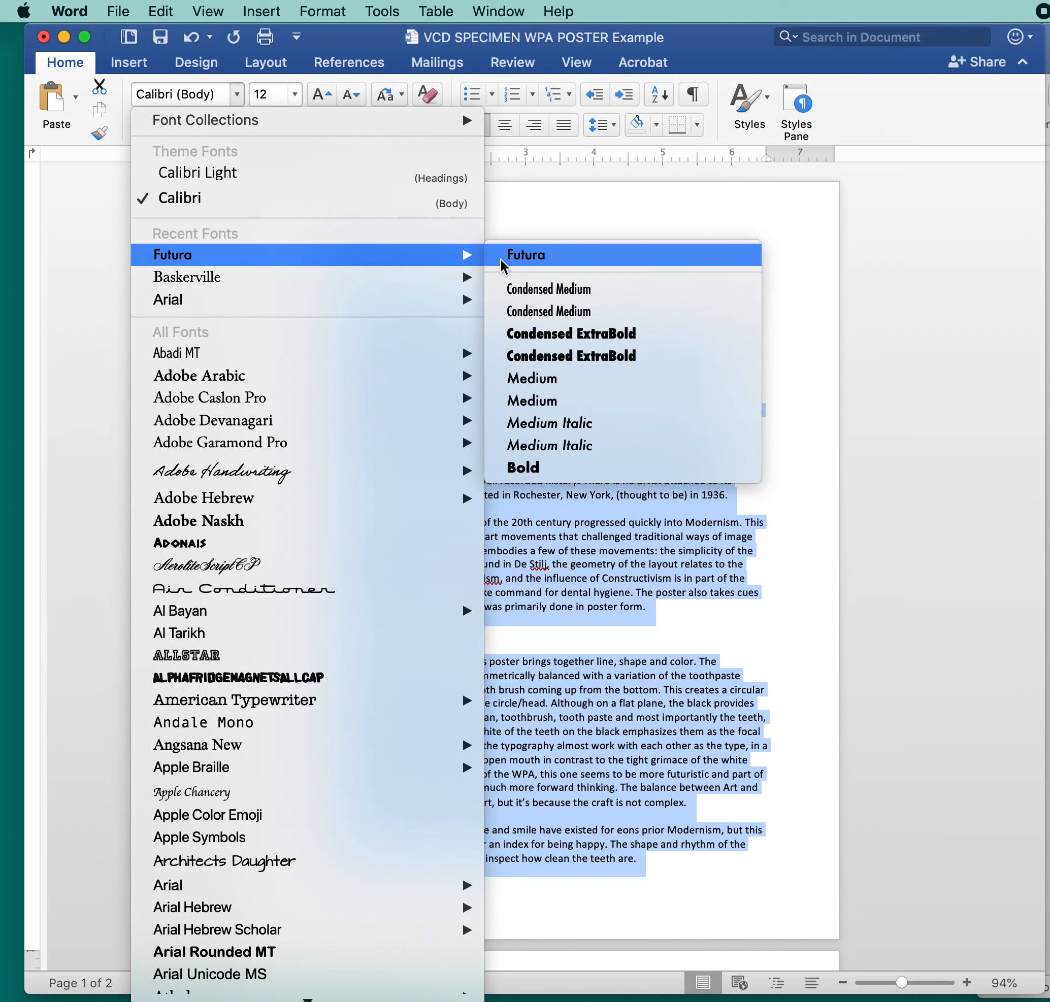
mouse_move(480, 279)
click(544, 278)
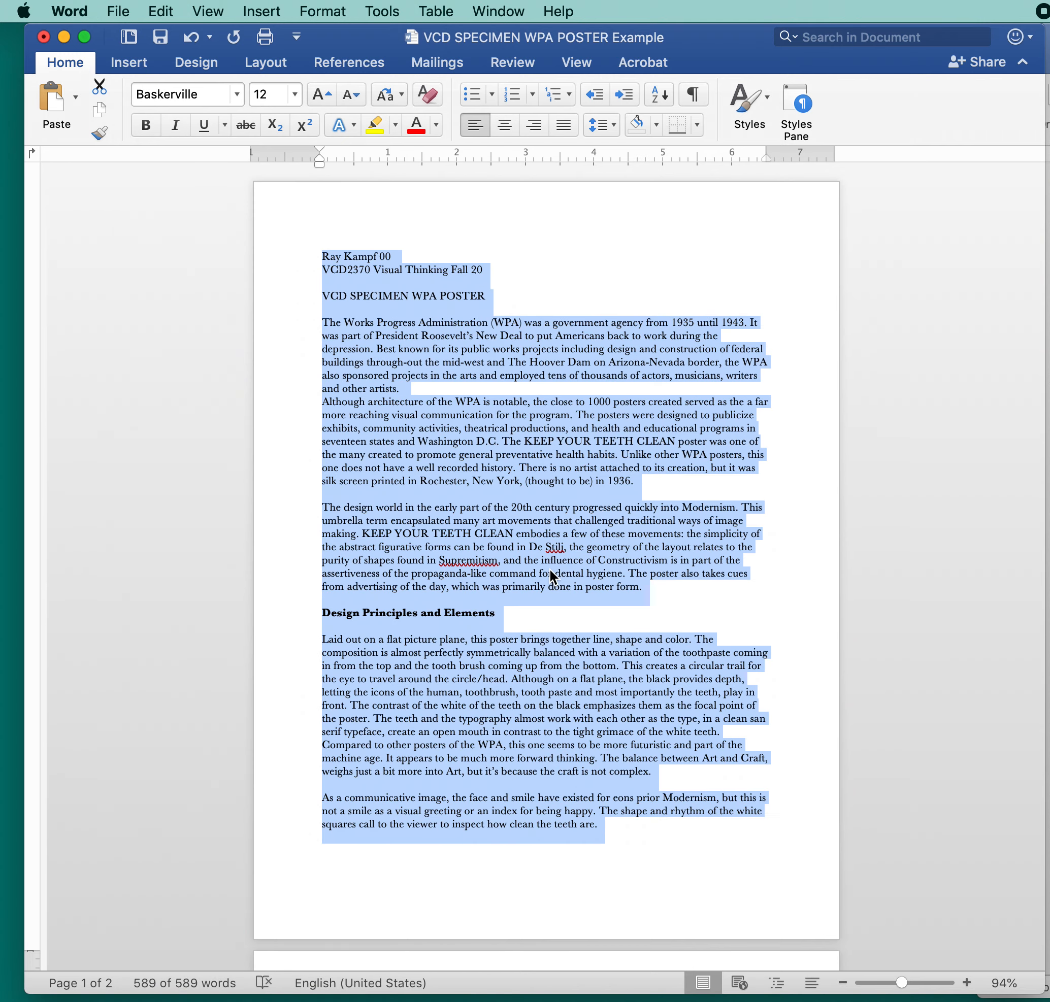
click(480, 517)
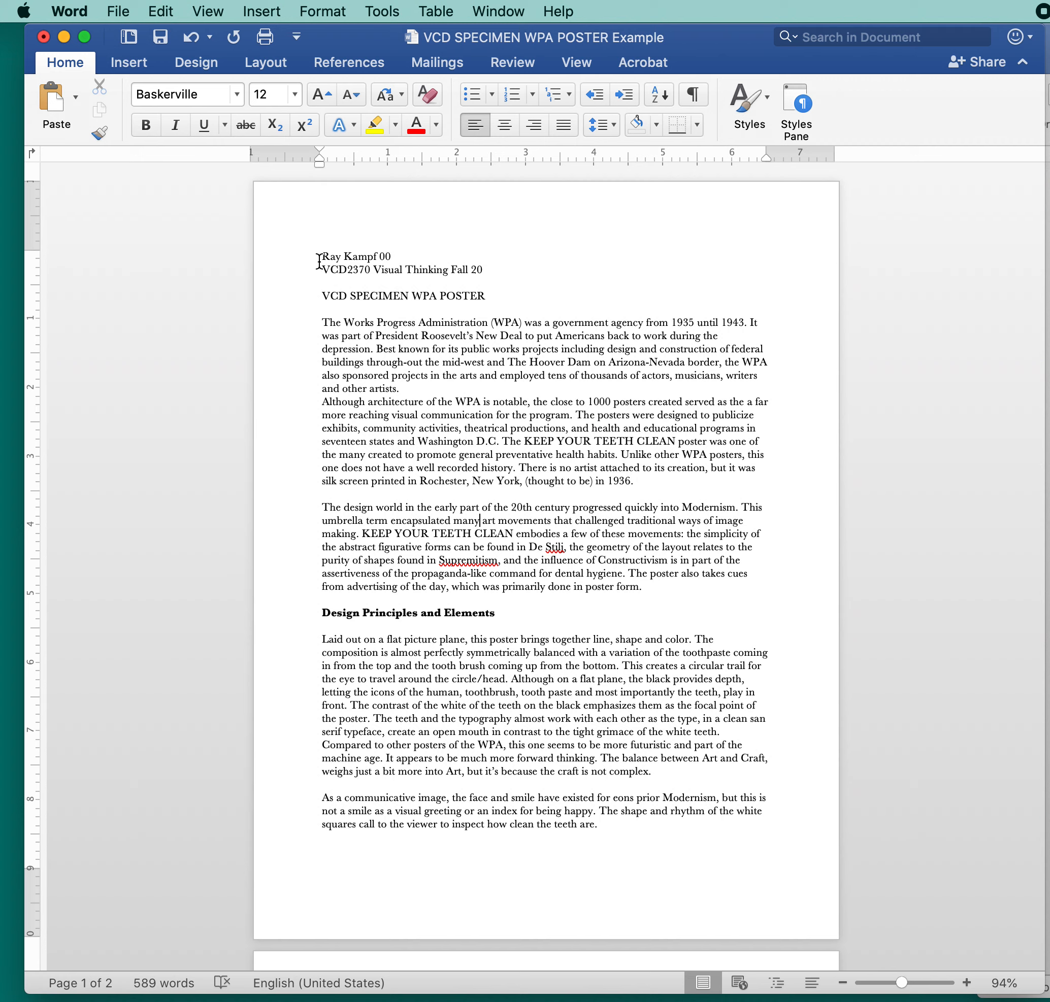
- Set the name, course and title lines at the start of the document to Futura Condensed Medium
drag(320, 258, 497, 298)
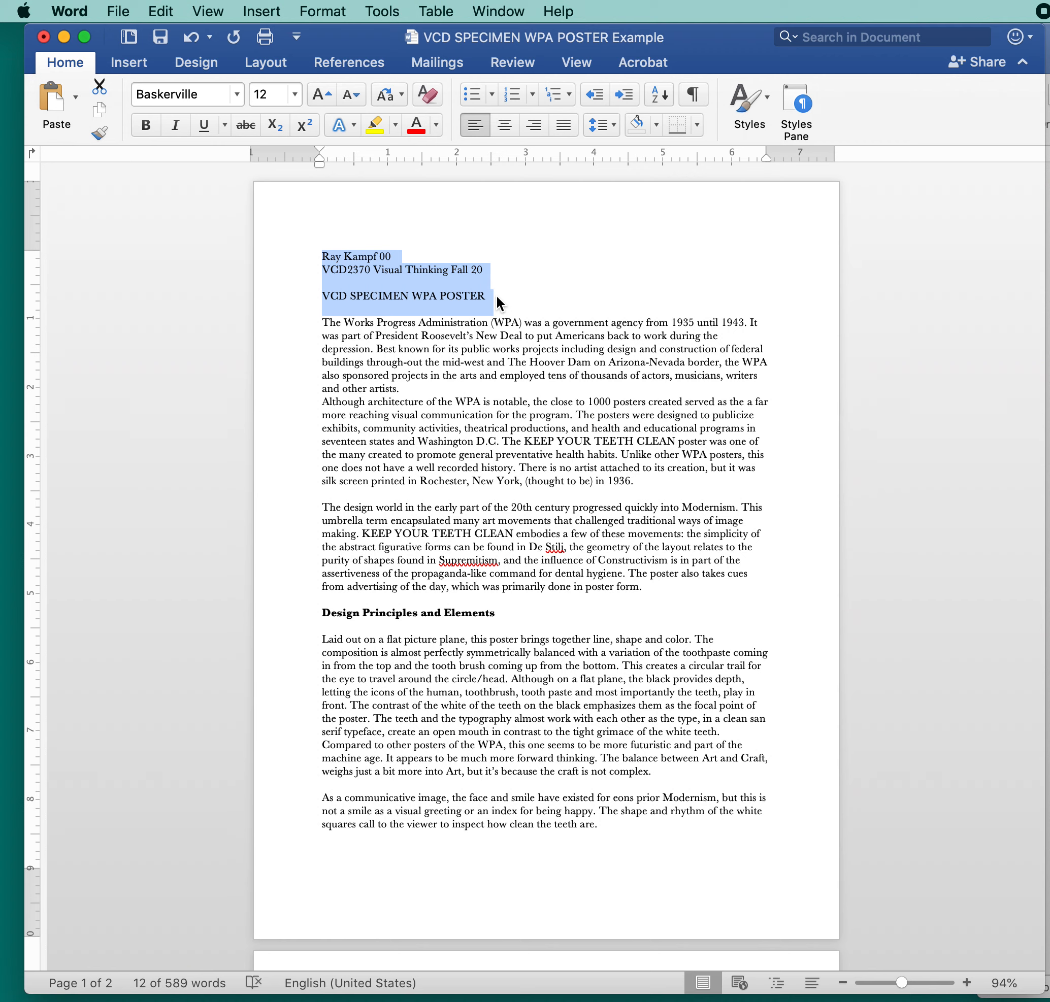
click(236, 95)
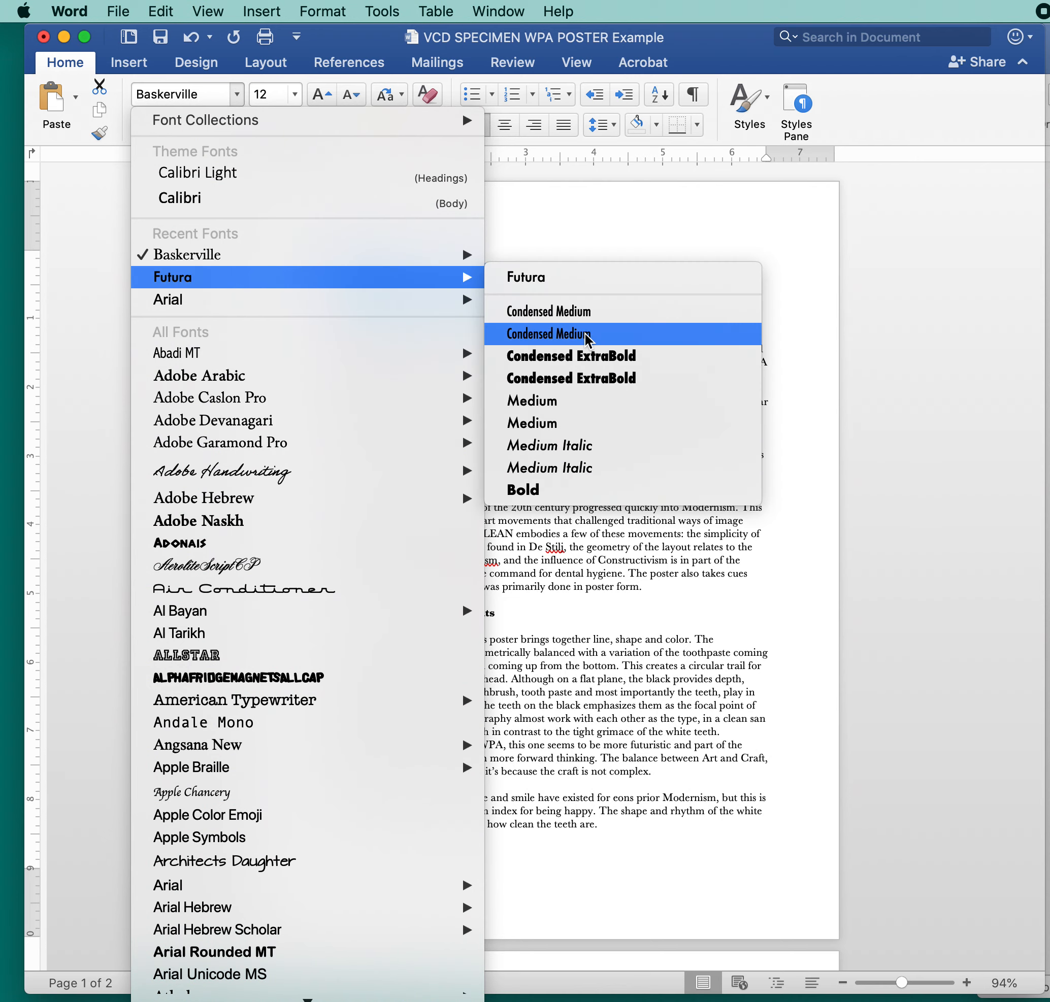
click(587, 340)
- Set the "Design Principles and Elements" heading to Futura Condensed Medium
drag(498, 616, 312, 621)
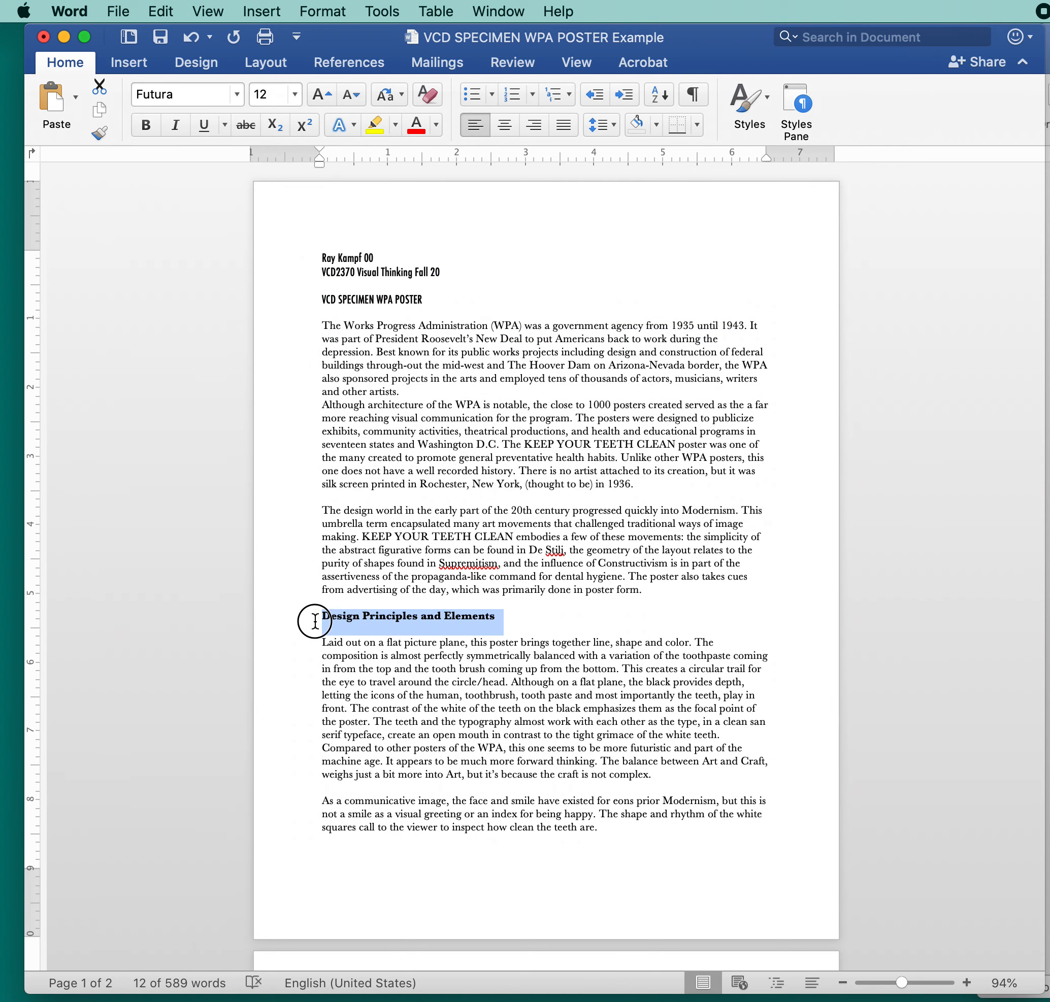
click(236, 95)
mouse_move(245, 262)
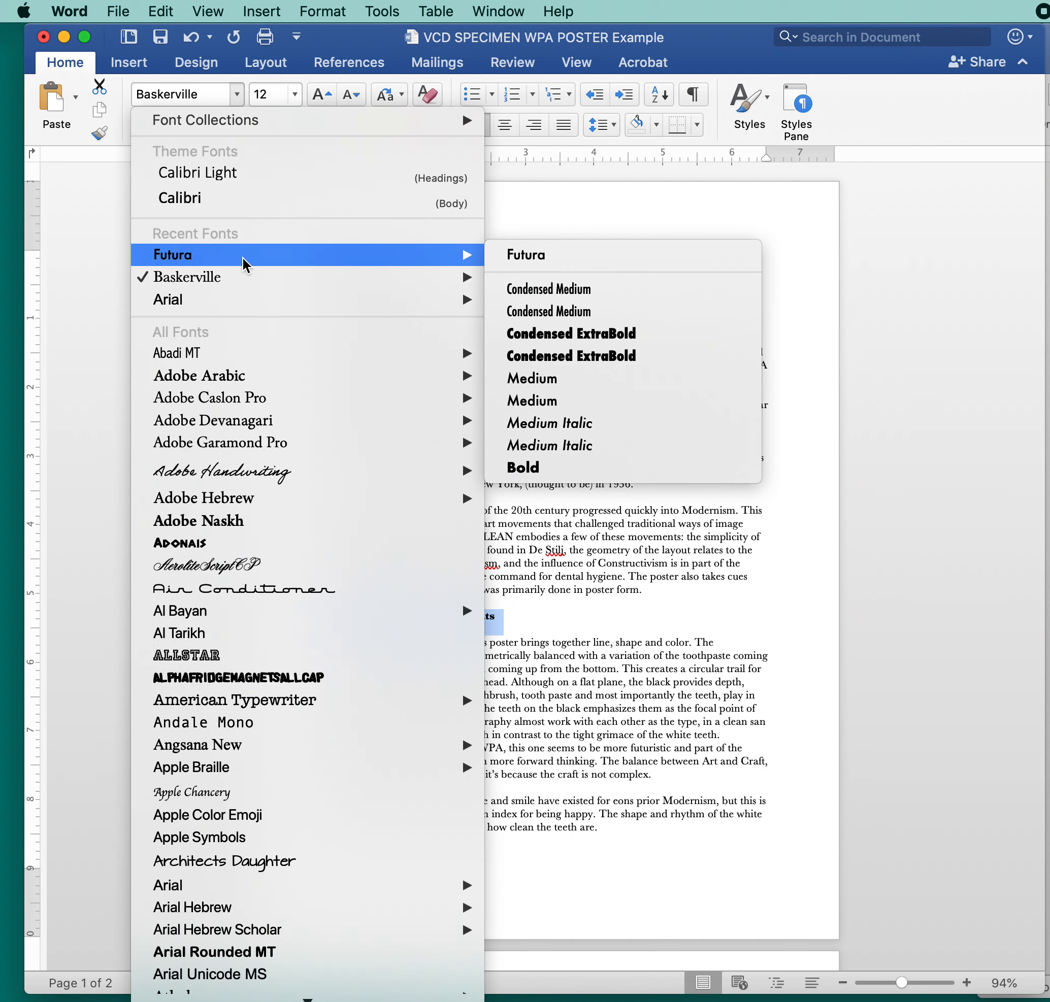
click(569, 320)
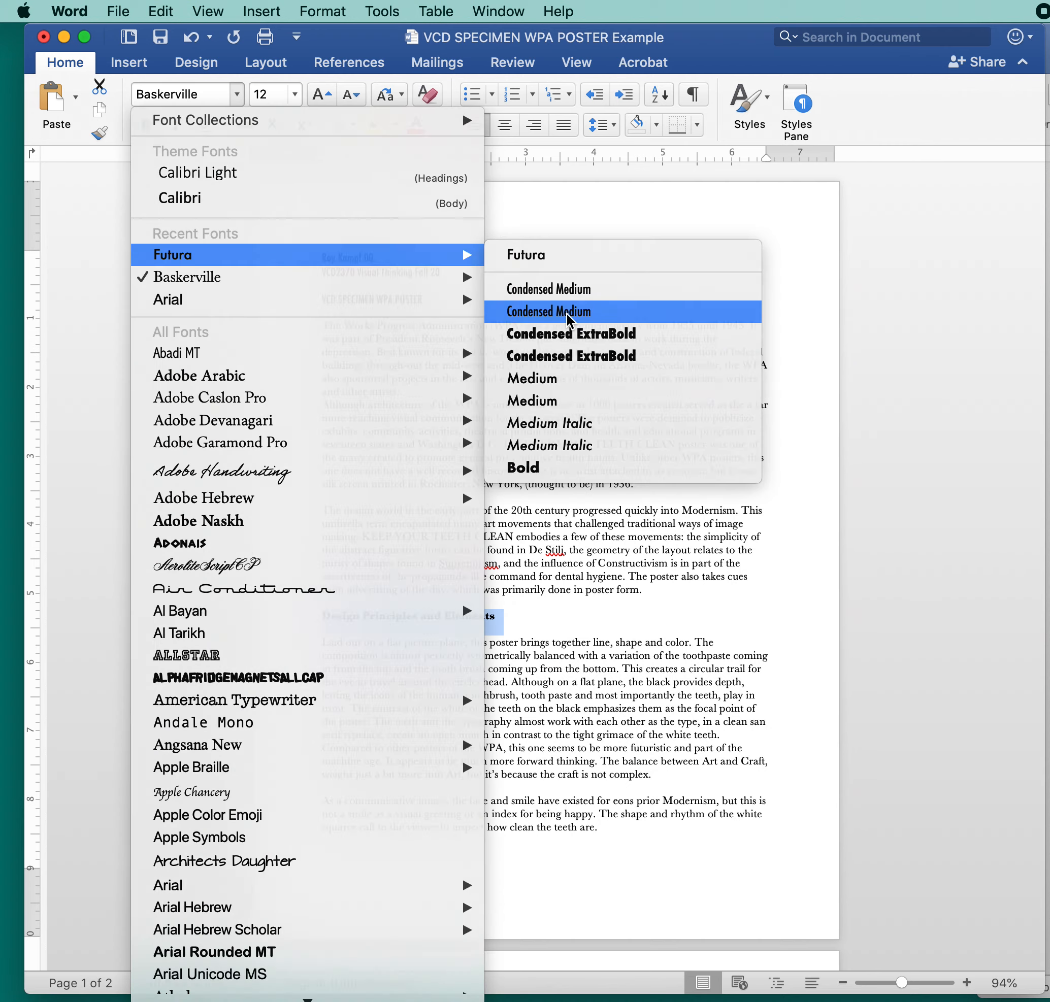
- Set the "Reference" heading on the second page to Futura Condensed Medium
scroll(479, 684, down, 10)
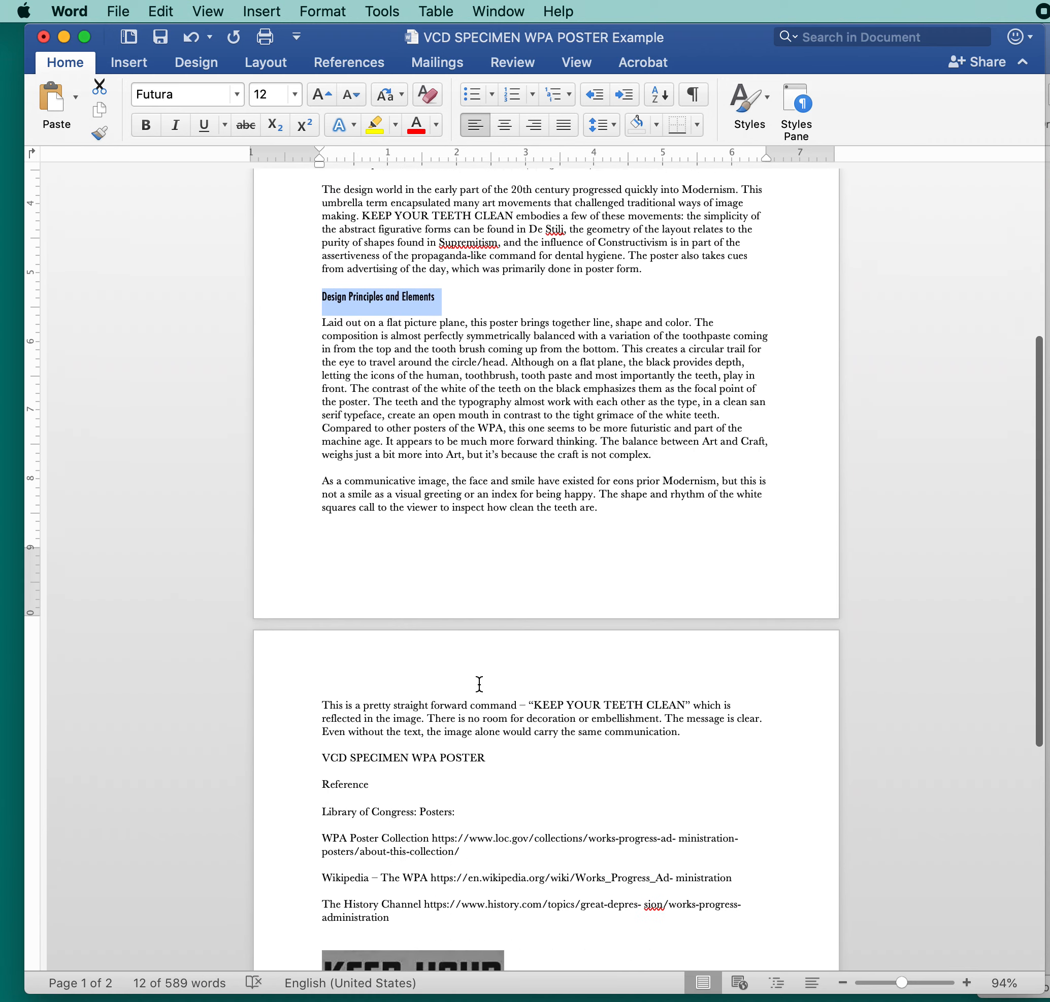
scroll(479, 685, down, 1)
click(363, 750)
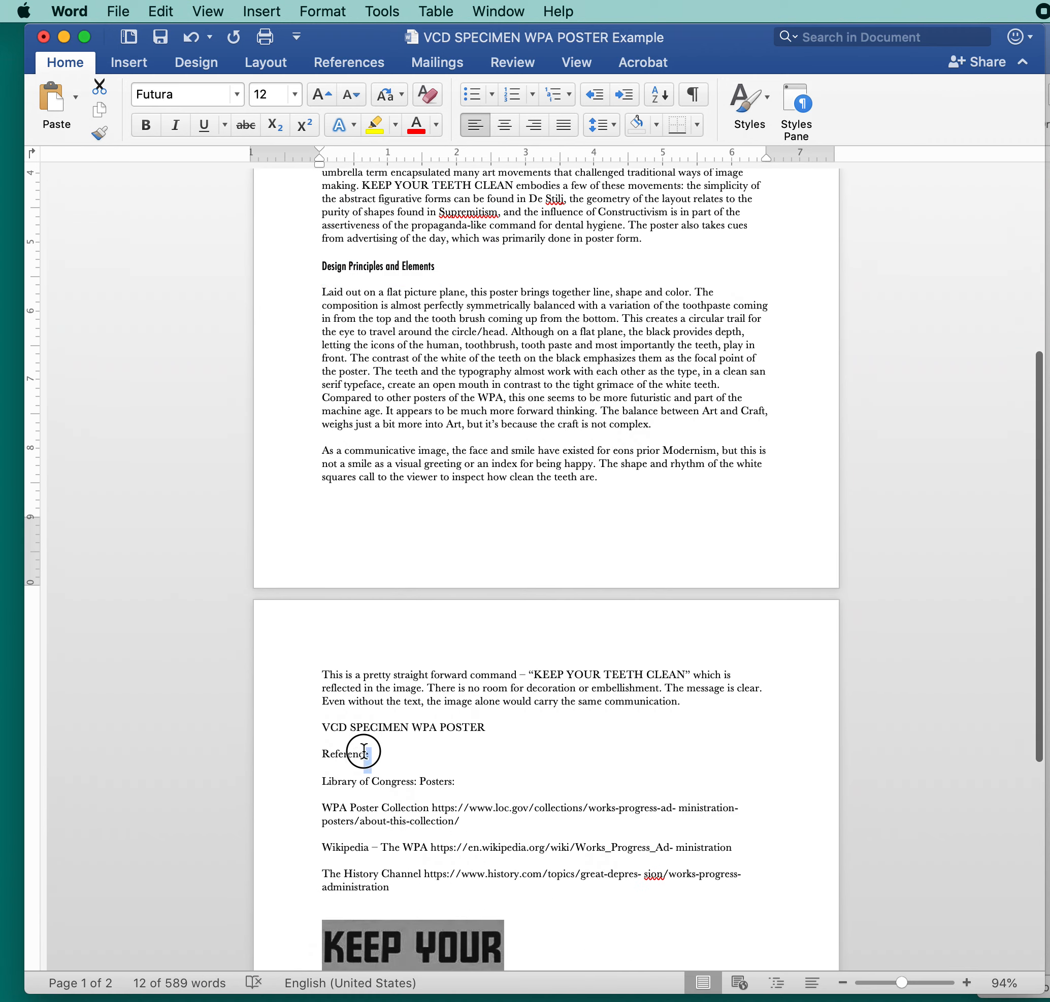
drag(363, 750, 321, 751)
click(237, 94)
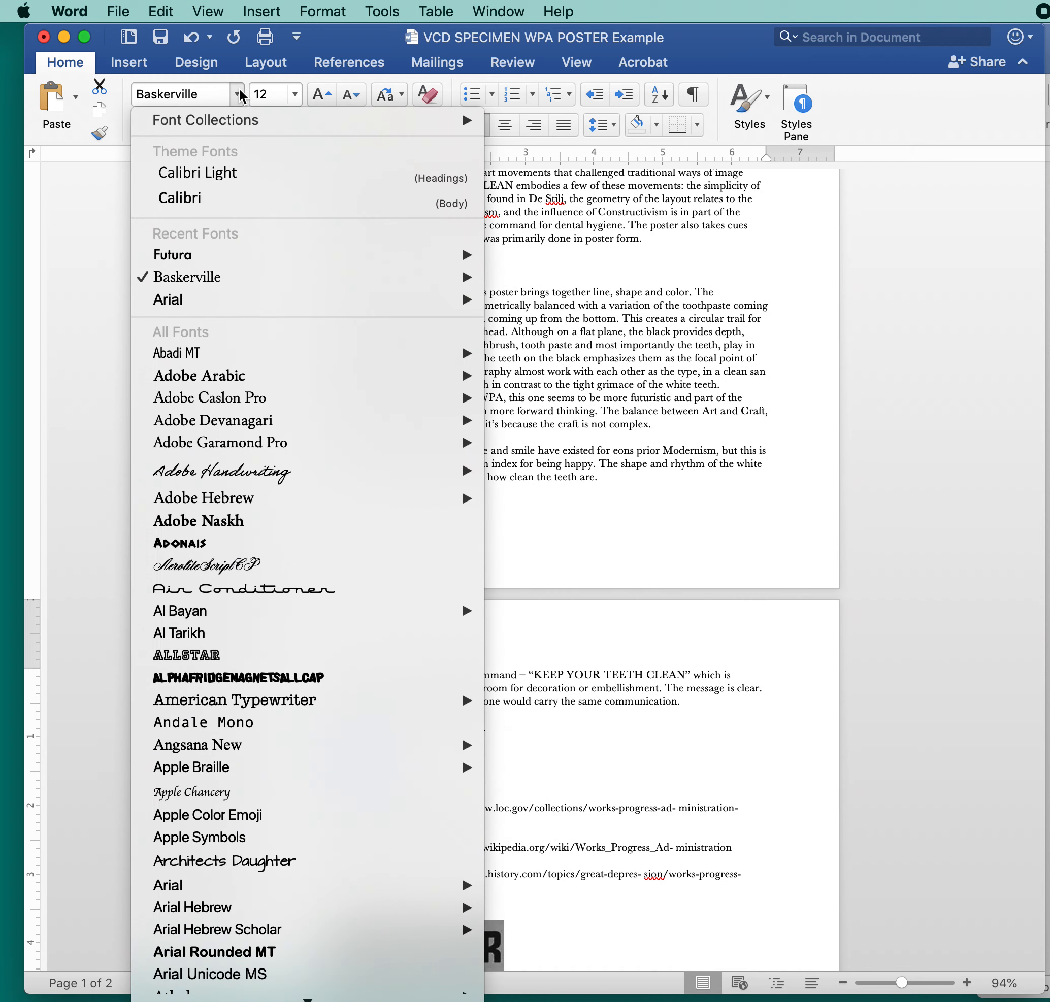
mouse_move(281, 255)
click(578, 318)
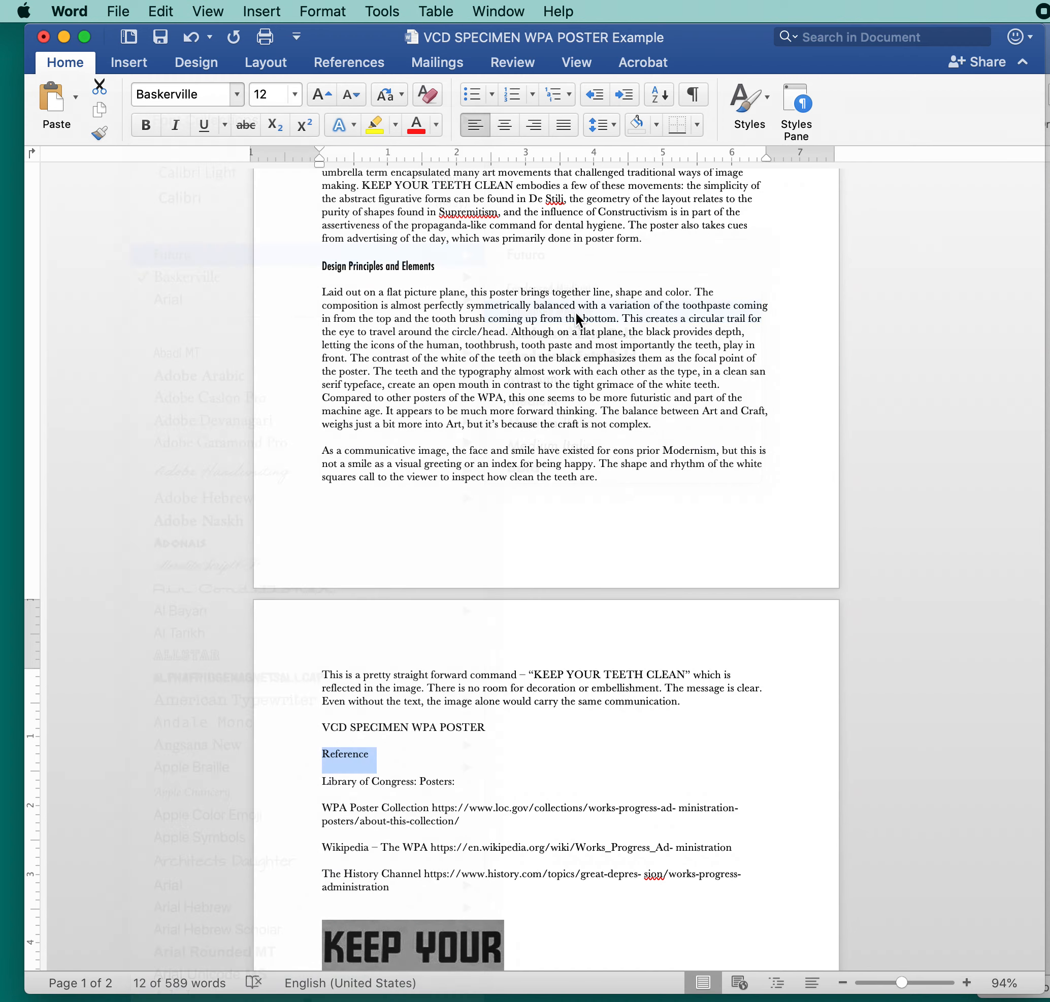
- Delete the repeated "VCD SPECIMEN WPA POSTER" line above the Reference heading on the second page
click(506, 723)
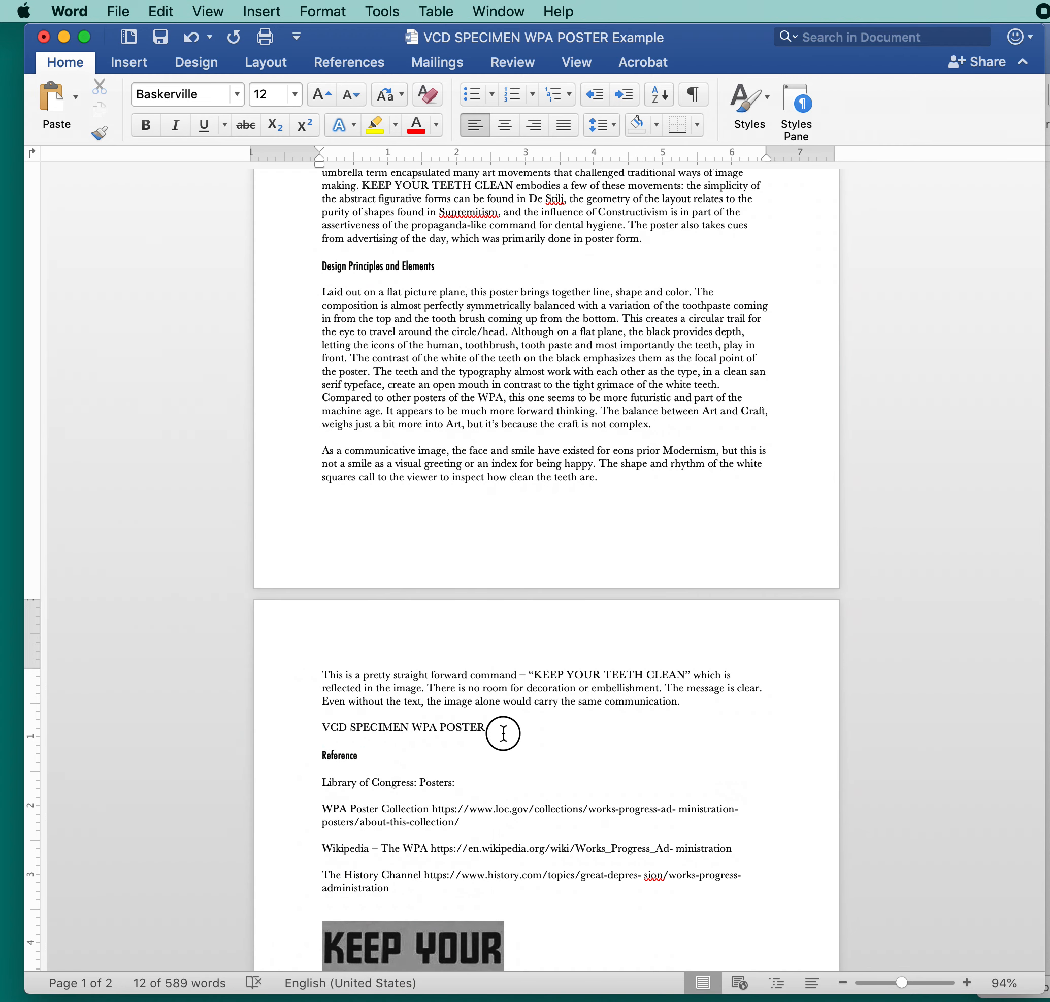
drag(504, 733, 278, 727)
key(BackSpace)
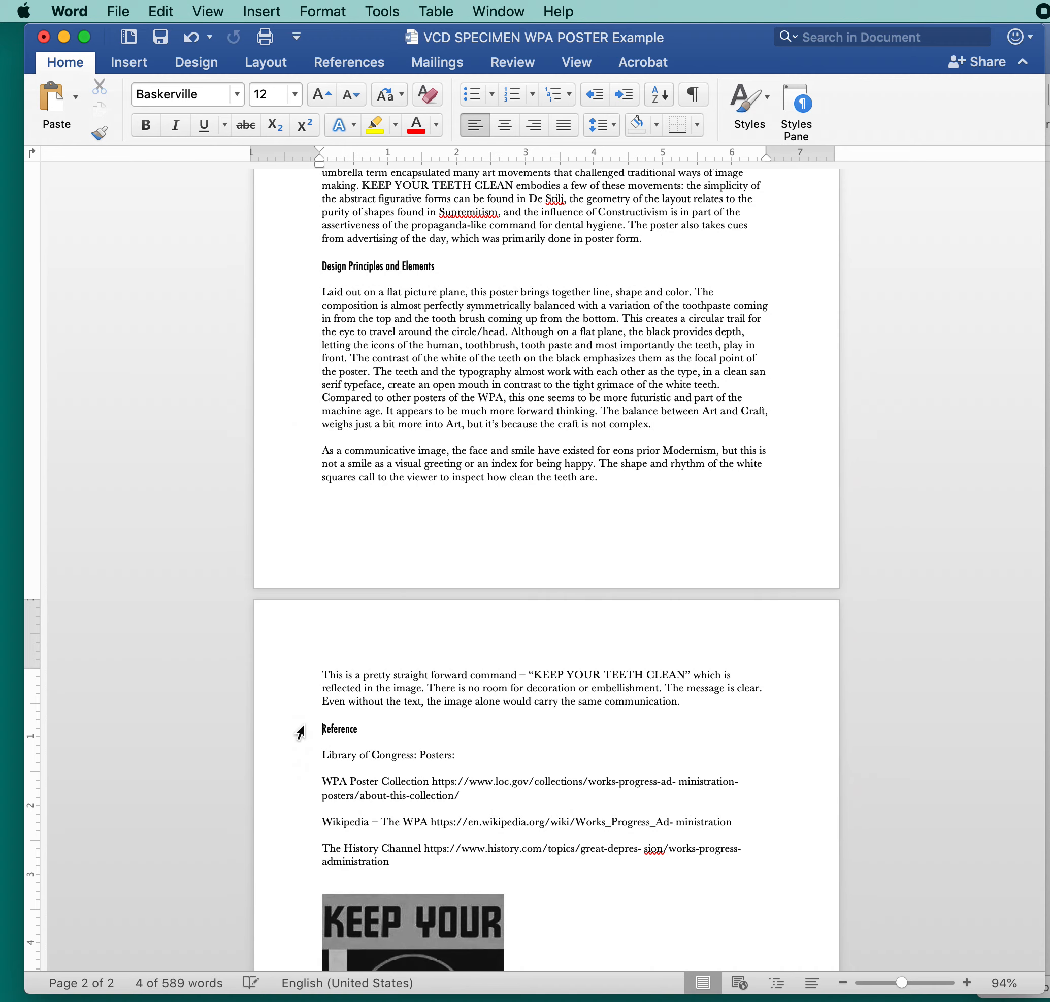
- Set the font size of the "VCD SPECIMEN WPA POSTER" title on the first page to 24
scroll(504, 586, down, 3)
scroll(504, 586, up, 5)
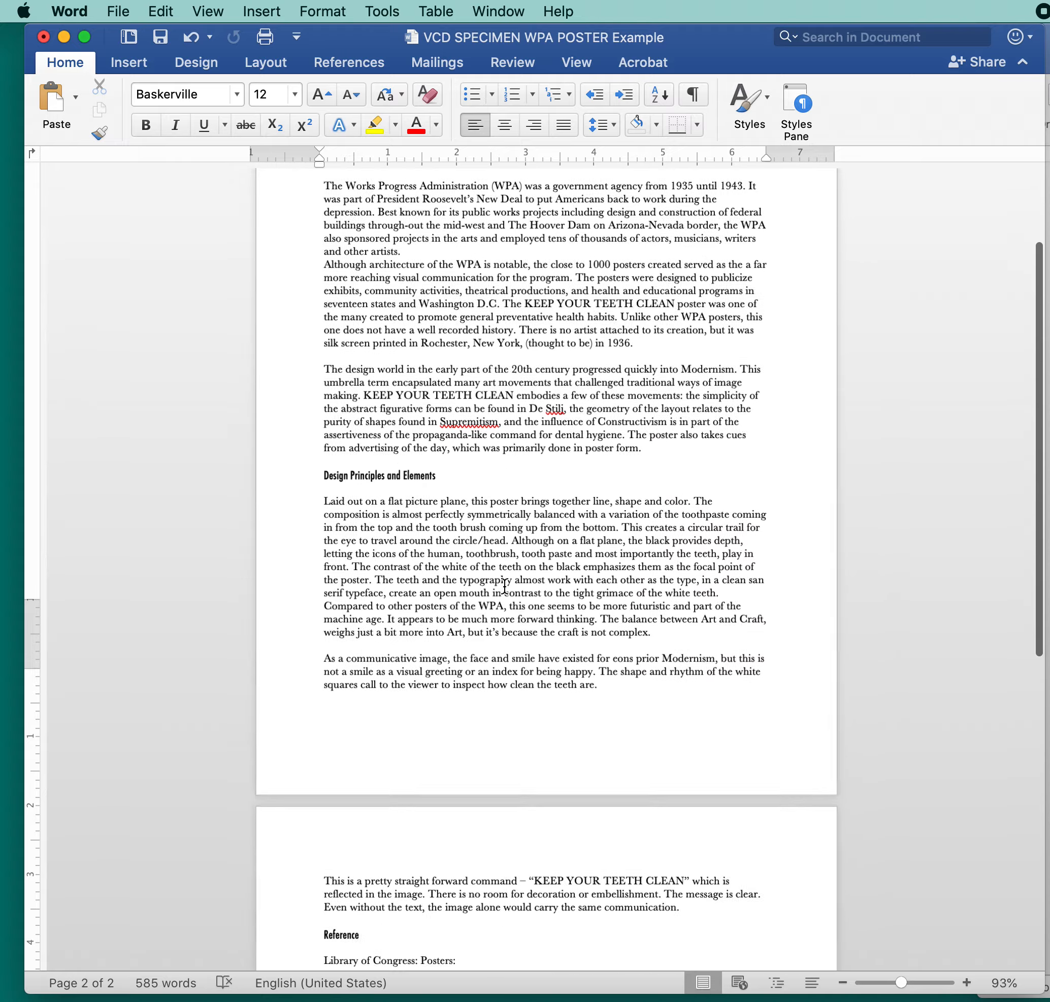
scroll(504, 585, up, 3)
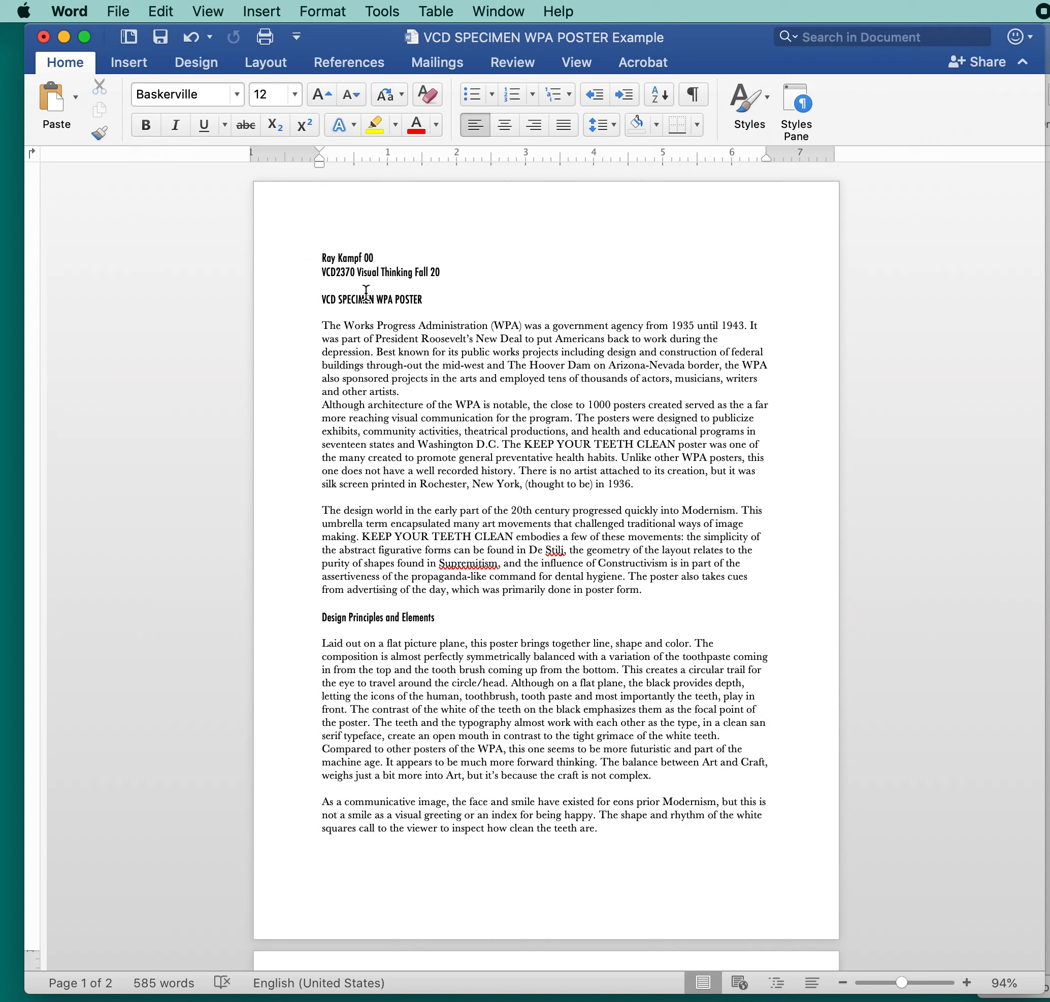
drag(431, 299, 307, 308)
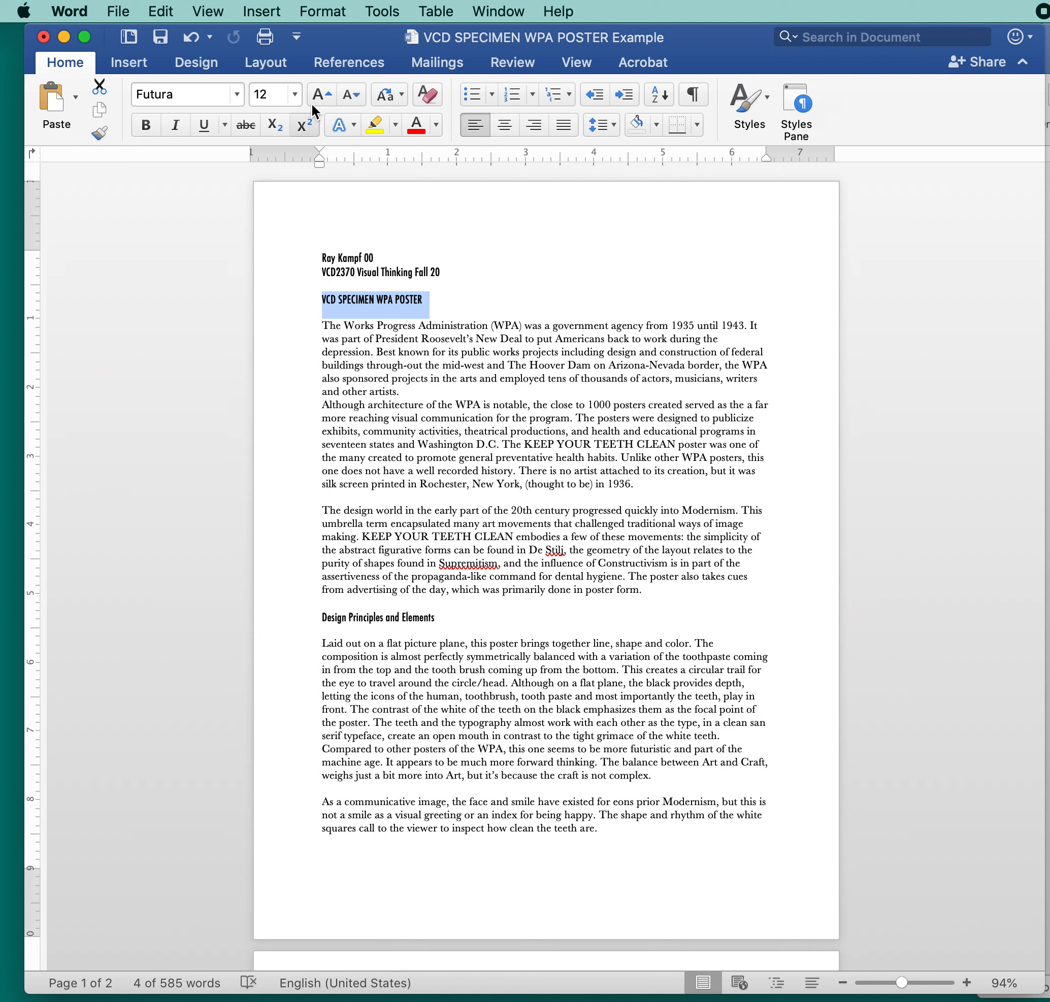
click(295, 95)
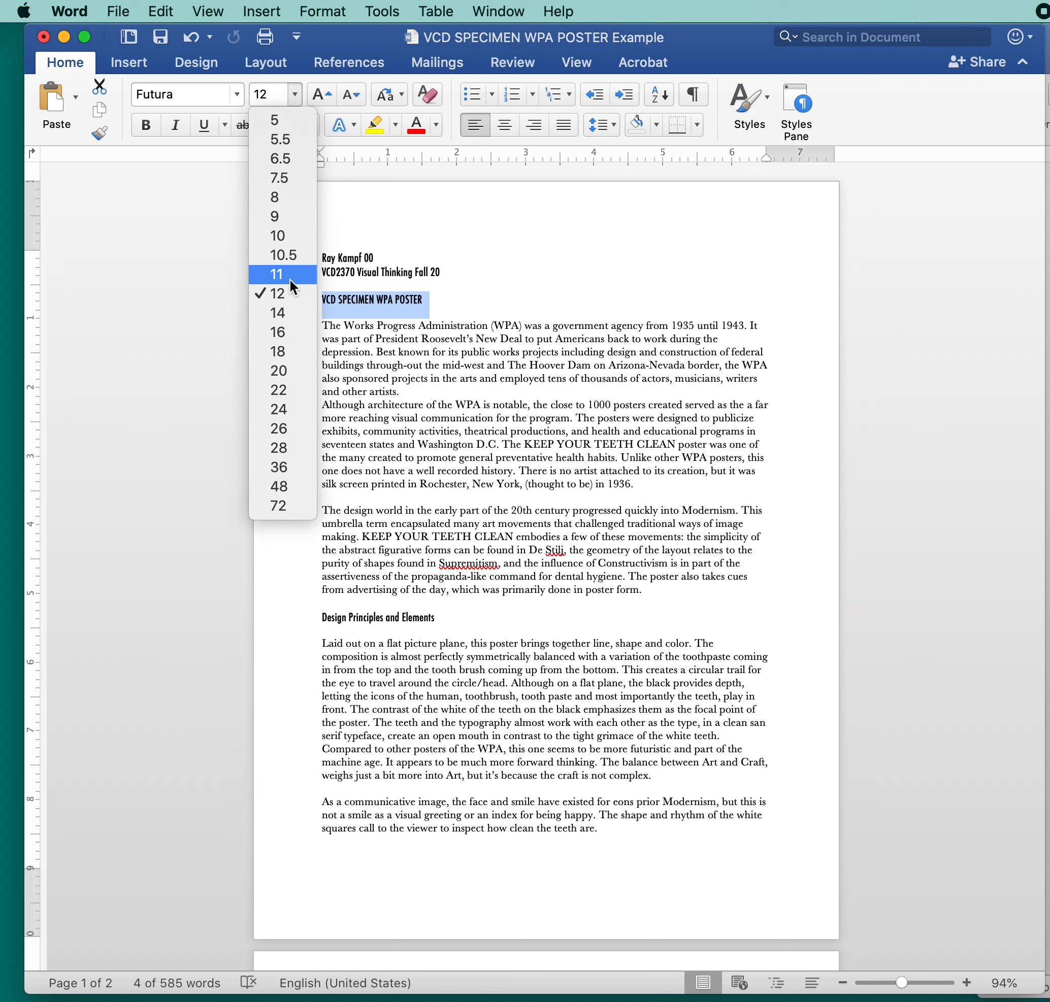
click(287, 411)
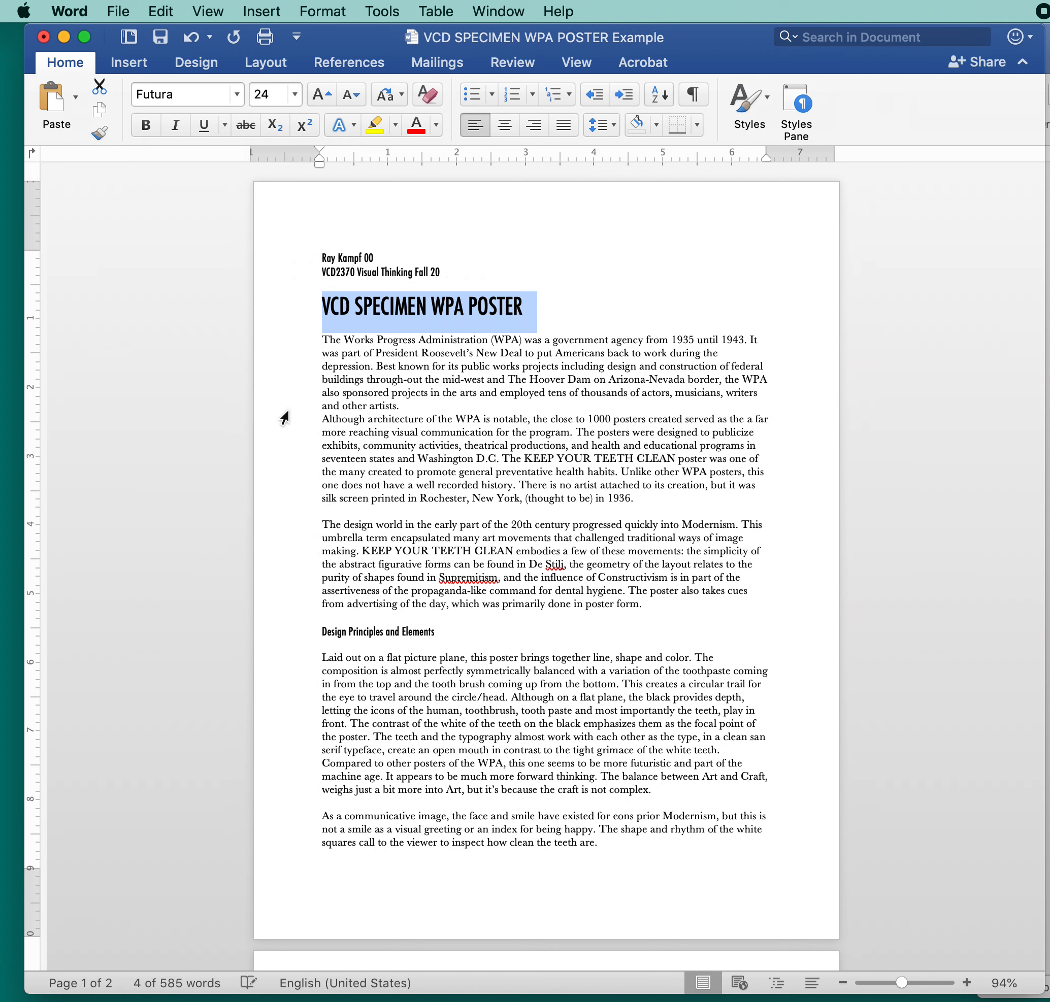
click(538, 279)
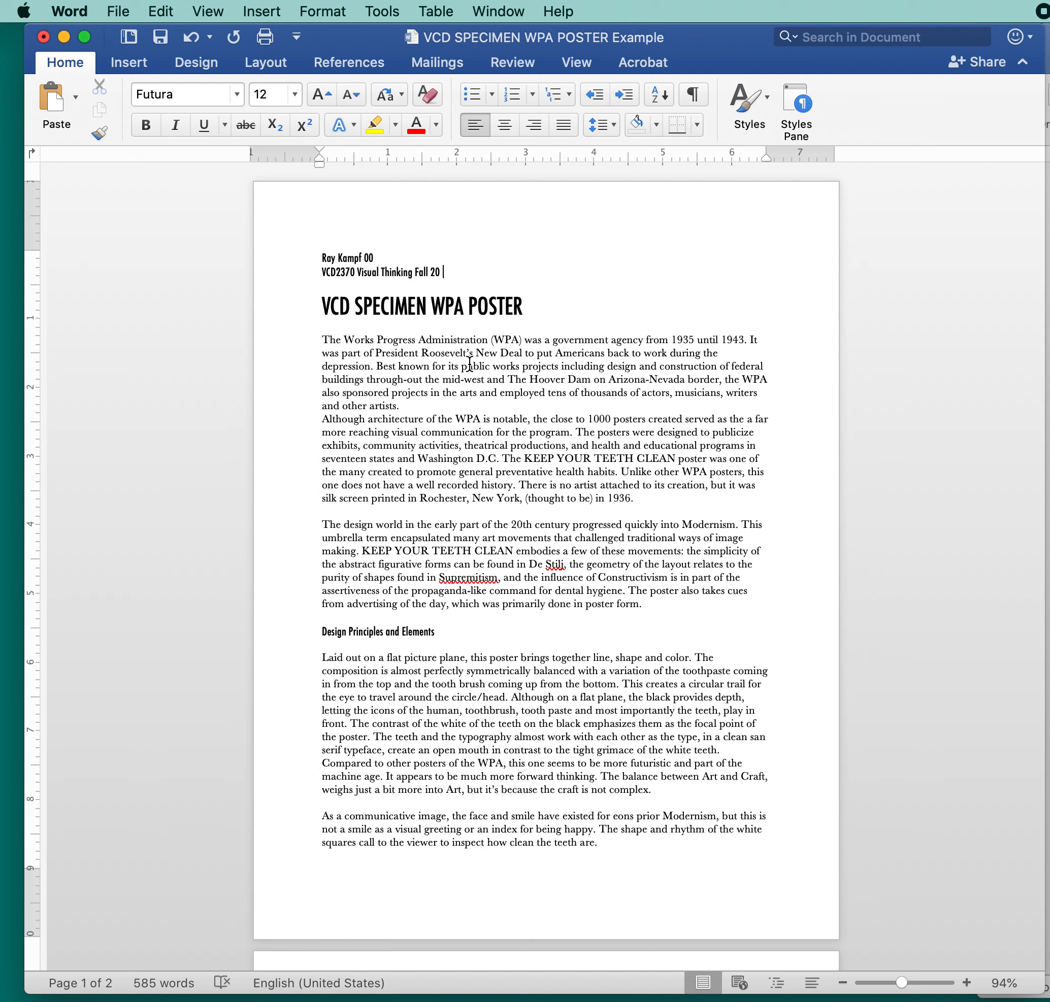
scroll(443, 637, down, 1)
scroll(443, 638, down, 10)
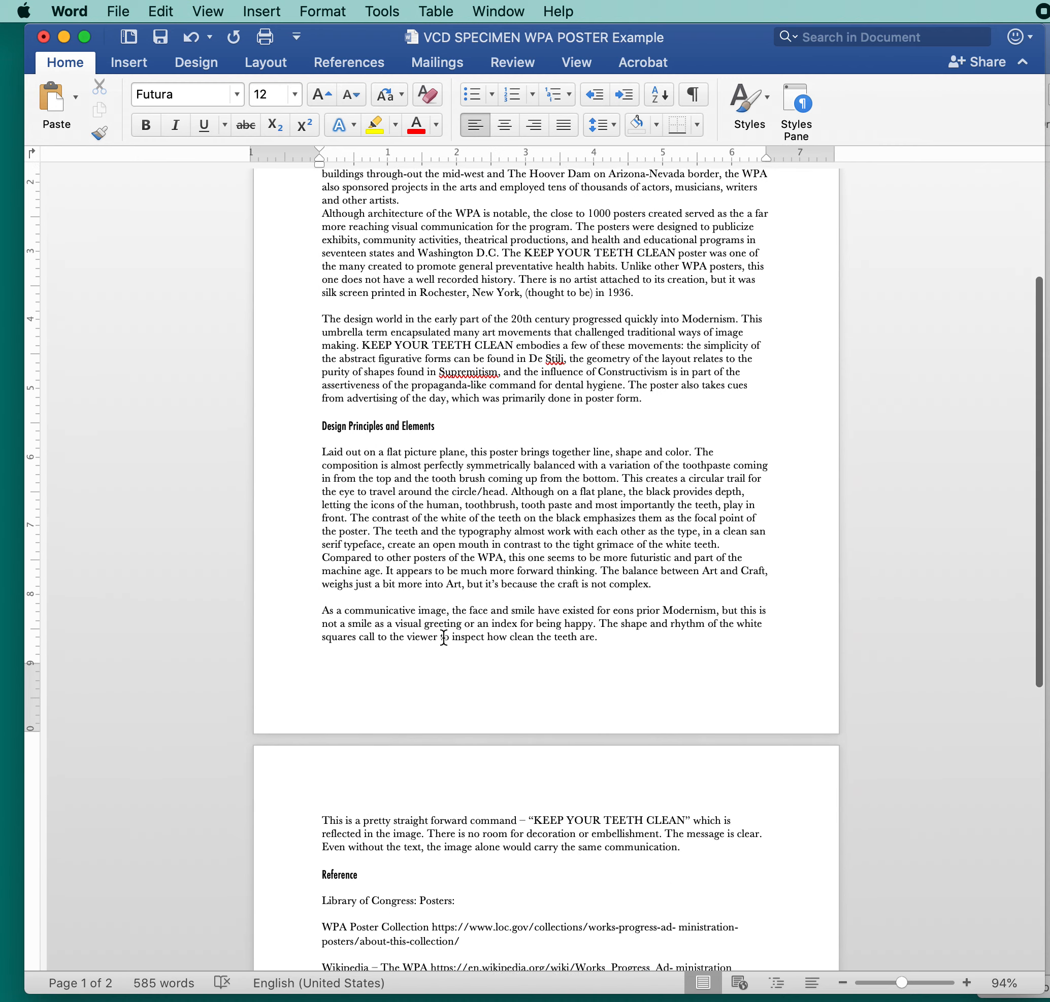
scroll(380, 893, down, 5)
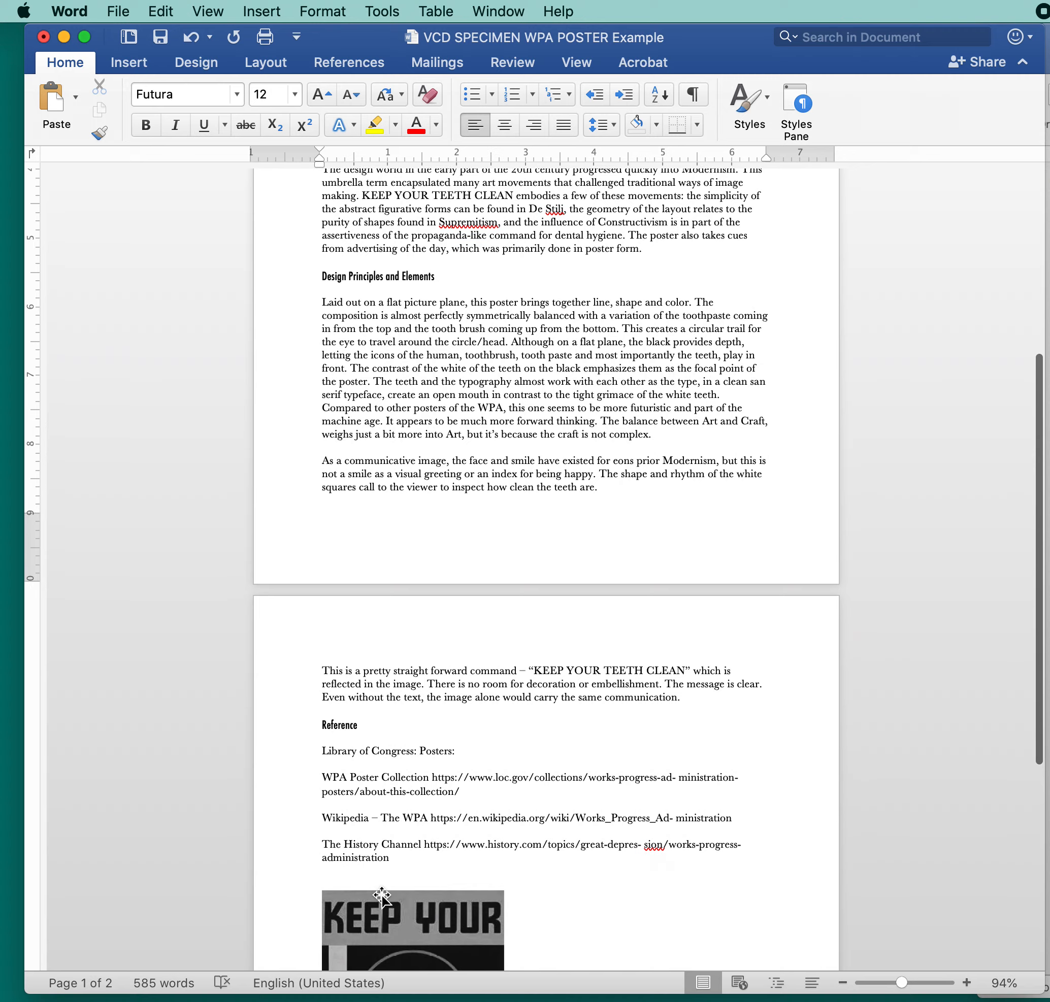
scroll(380, 894, up, 15)
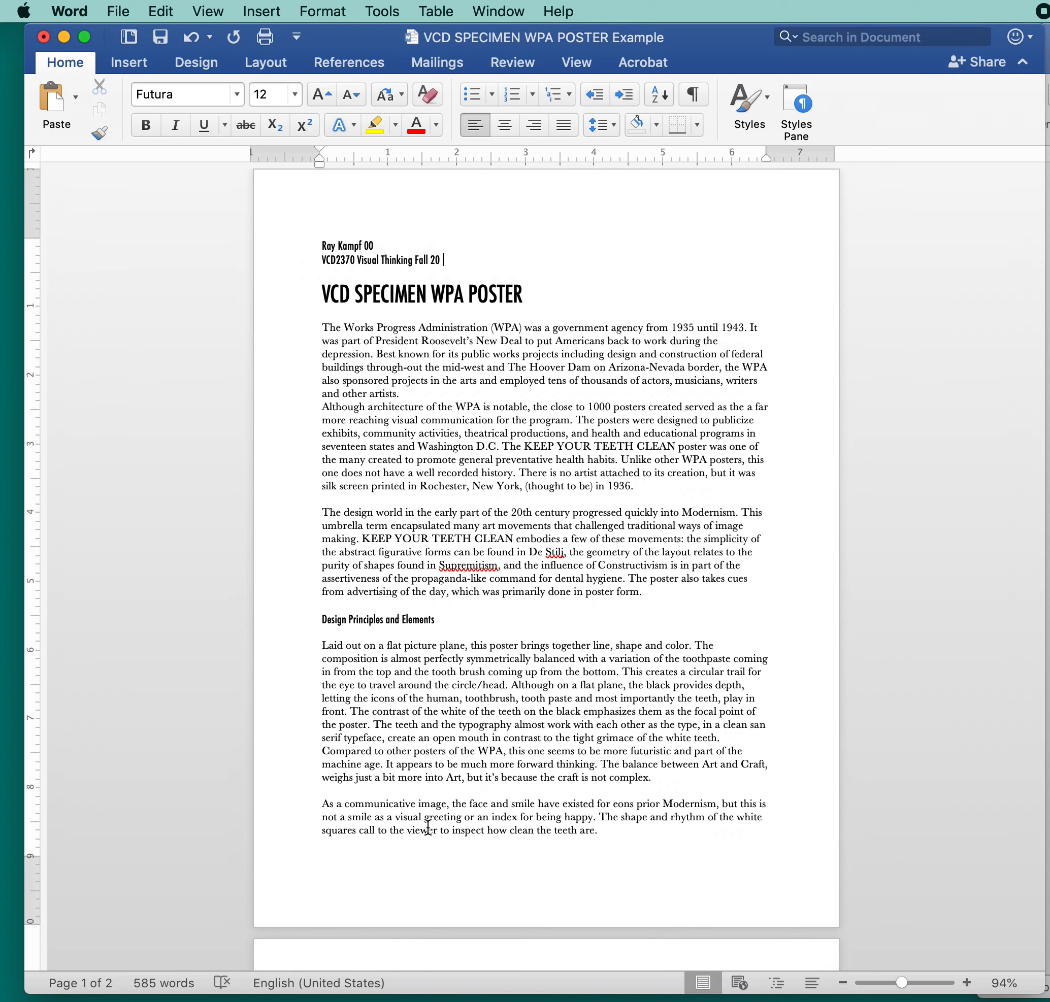
click(271, 64)
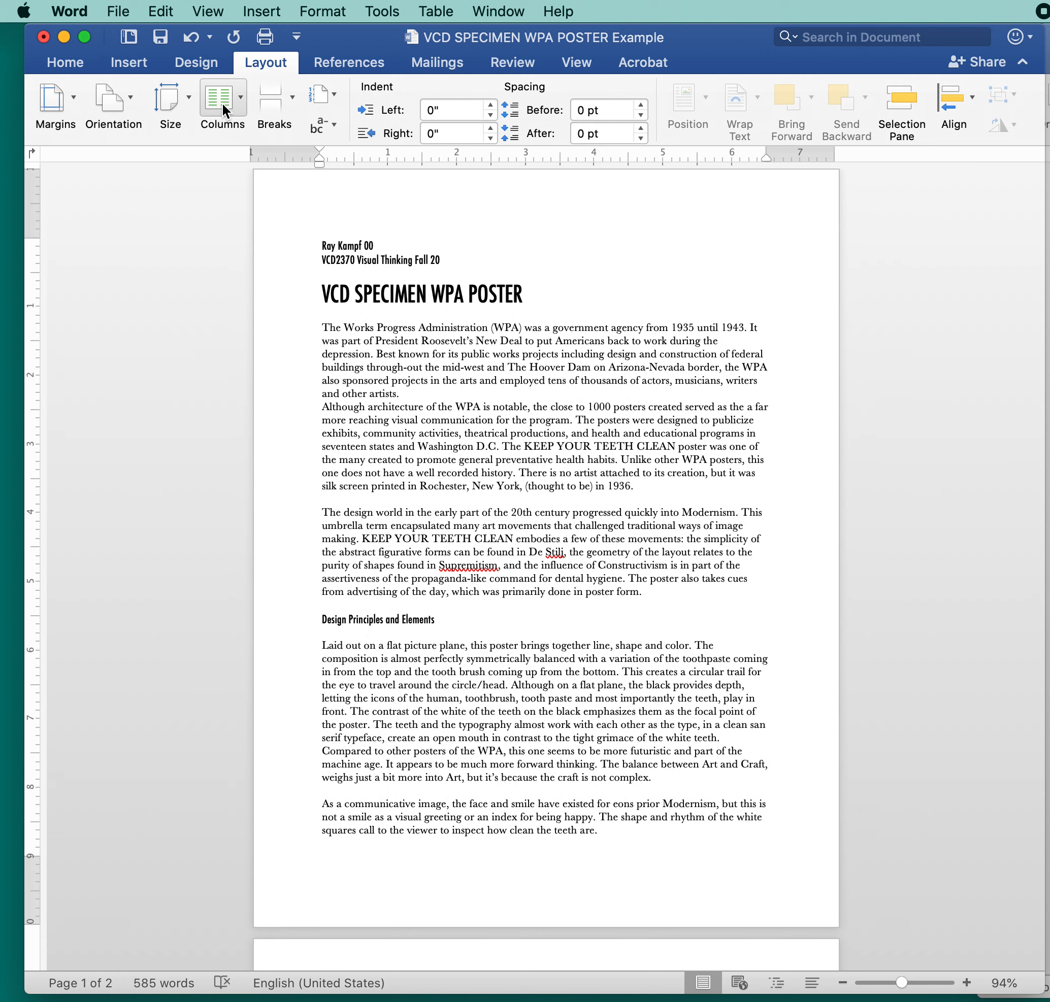
click(239, 103)
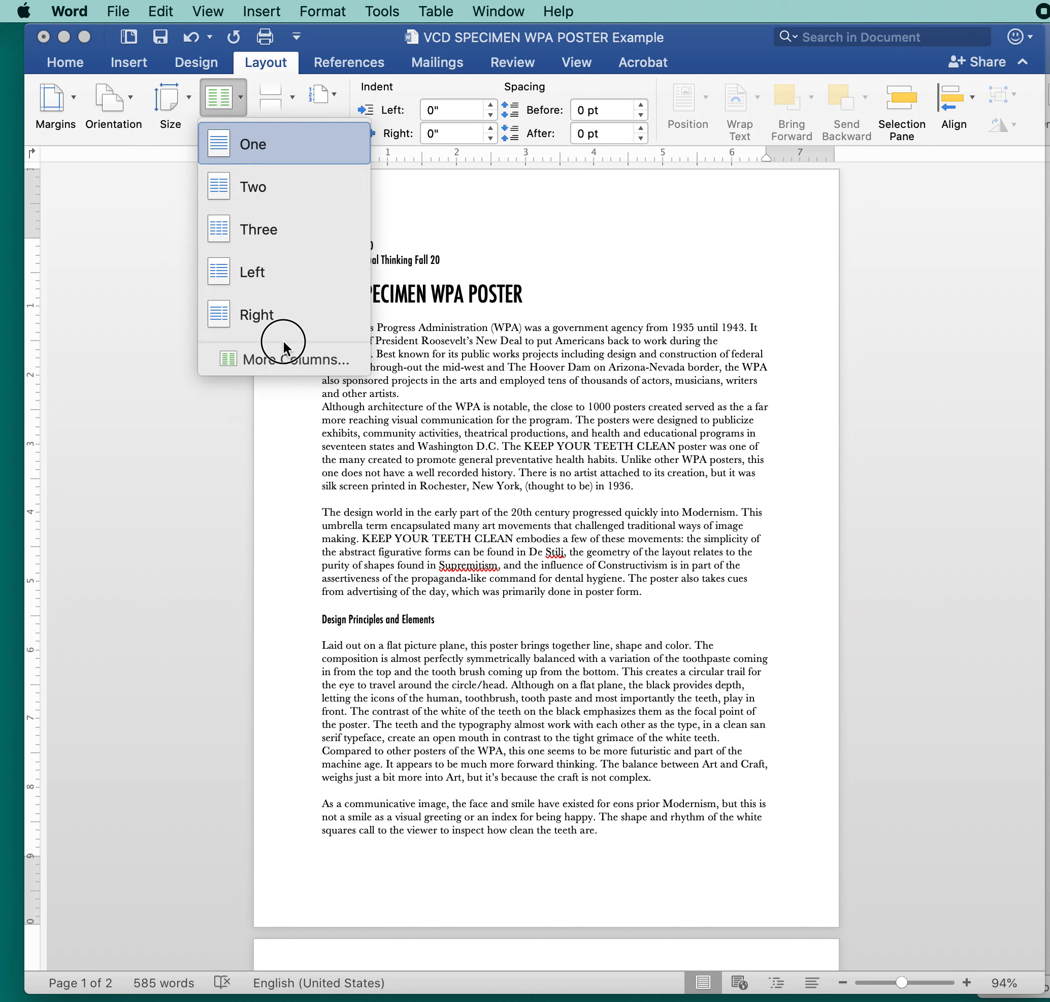
click(286, 358)
drag(883, 161, 740, 427)
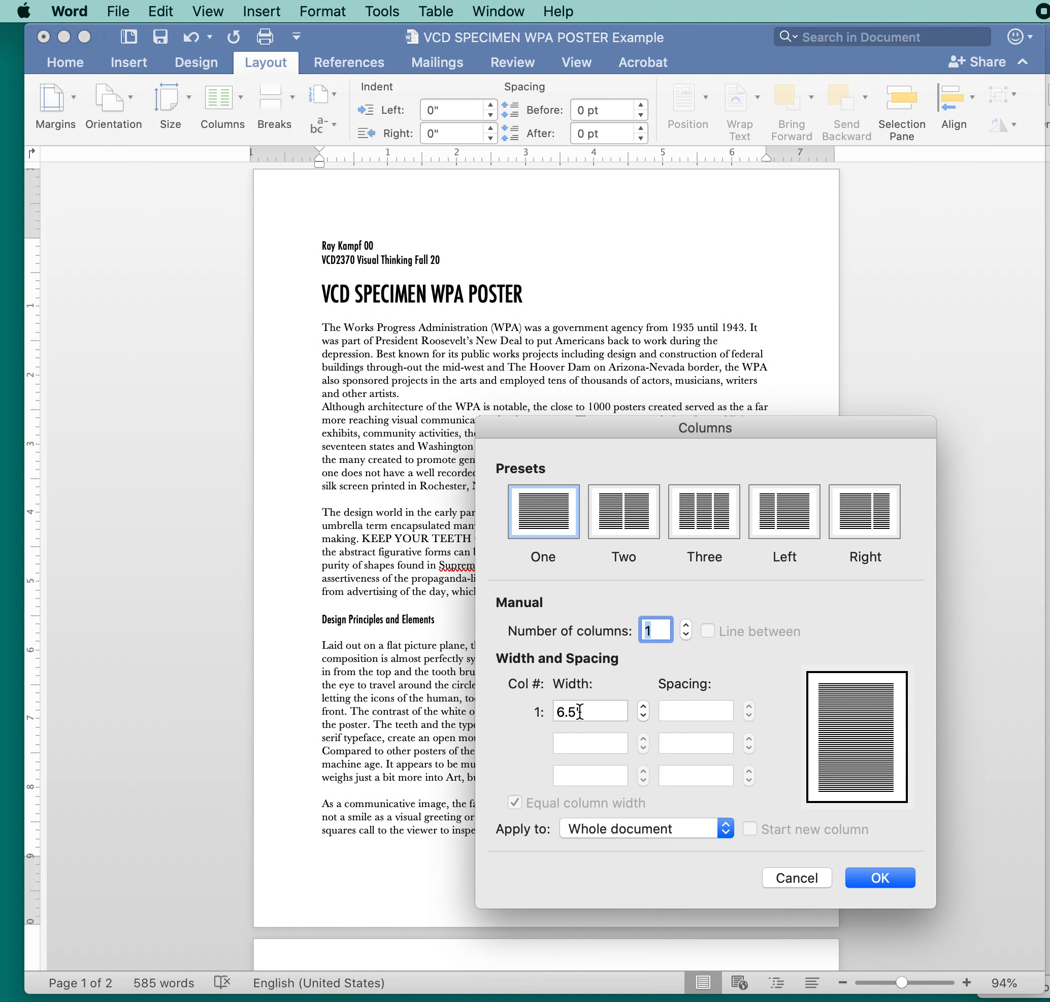
click(808, 877)
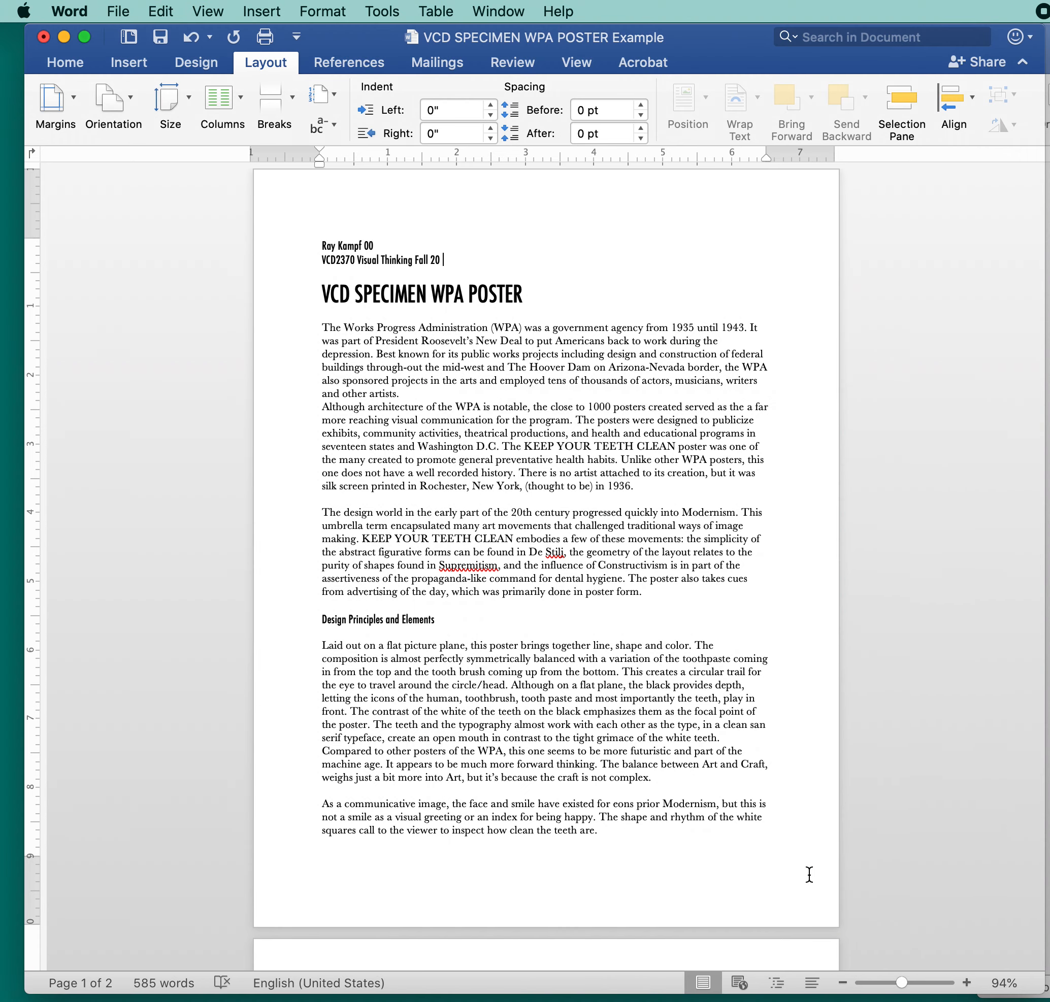
- Widen the text area to about 7.38 inches by moving the left margin 0.5 inch and the right margin about 0.38 inch outward
click(316, 164)
mouse_move(319, 163)
mouse_down()
mouse_move(314, 147)
mouse_move(279, 148)
mouse_move(314, 163)
mouse_move(283, 167)
mouse_move(323, 171)
mouse_move(318, 156)
mouse_move(285, 164)
mouse_up()
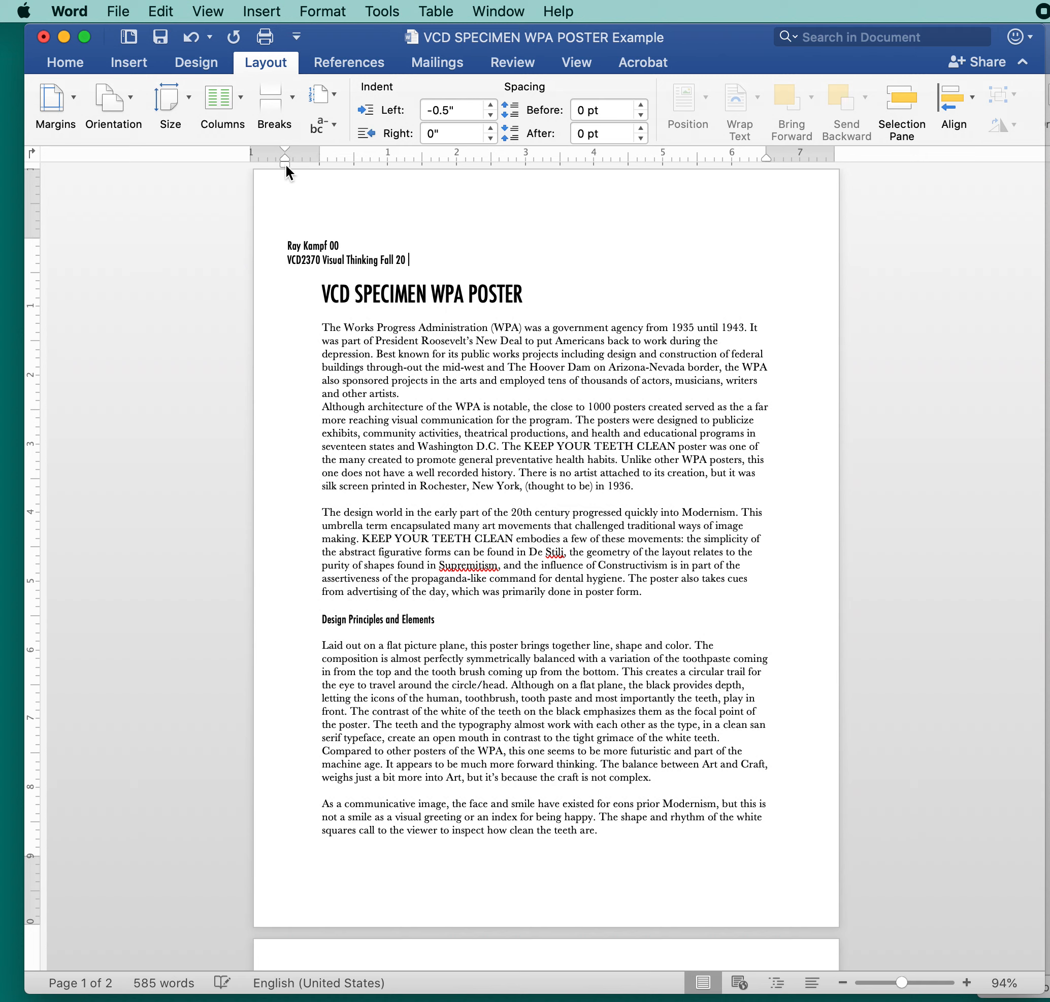
drag(767, 157, 793, 153)
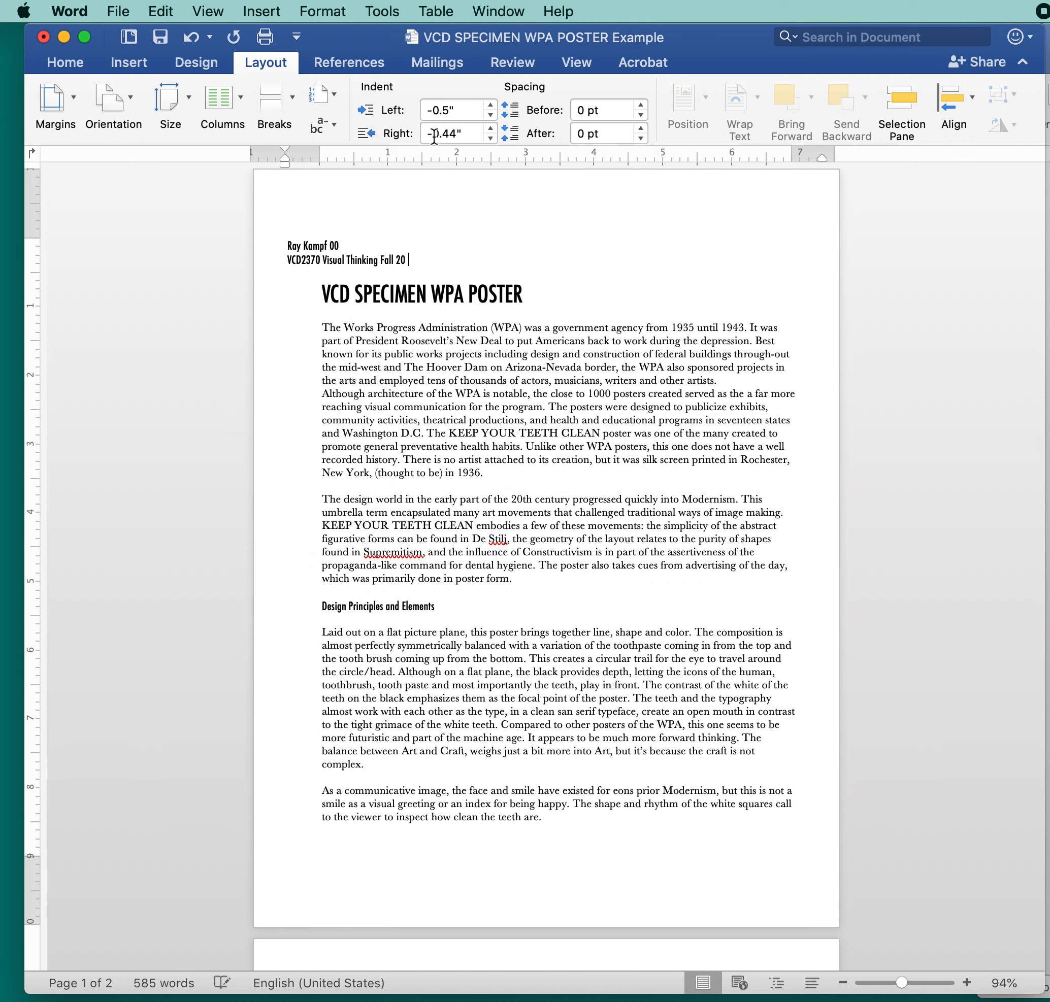
mouse_move(322, 154)
mouse_down()
mouse_move(247, 159)
mouse_move(279, 161)
mouse_move(253, 146)
mouse_move(273, 144)
mouse_move(284, 155)
mouse_up()
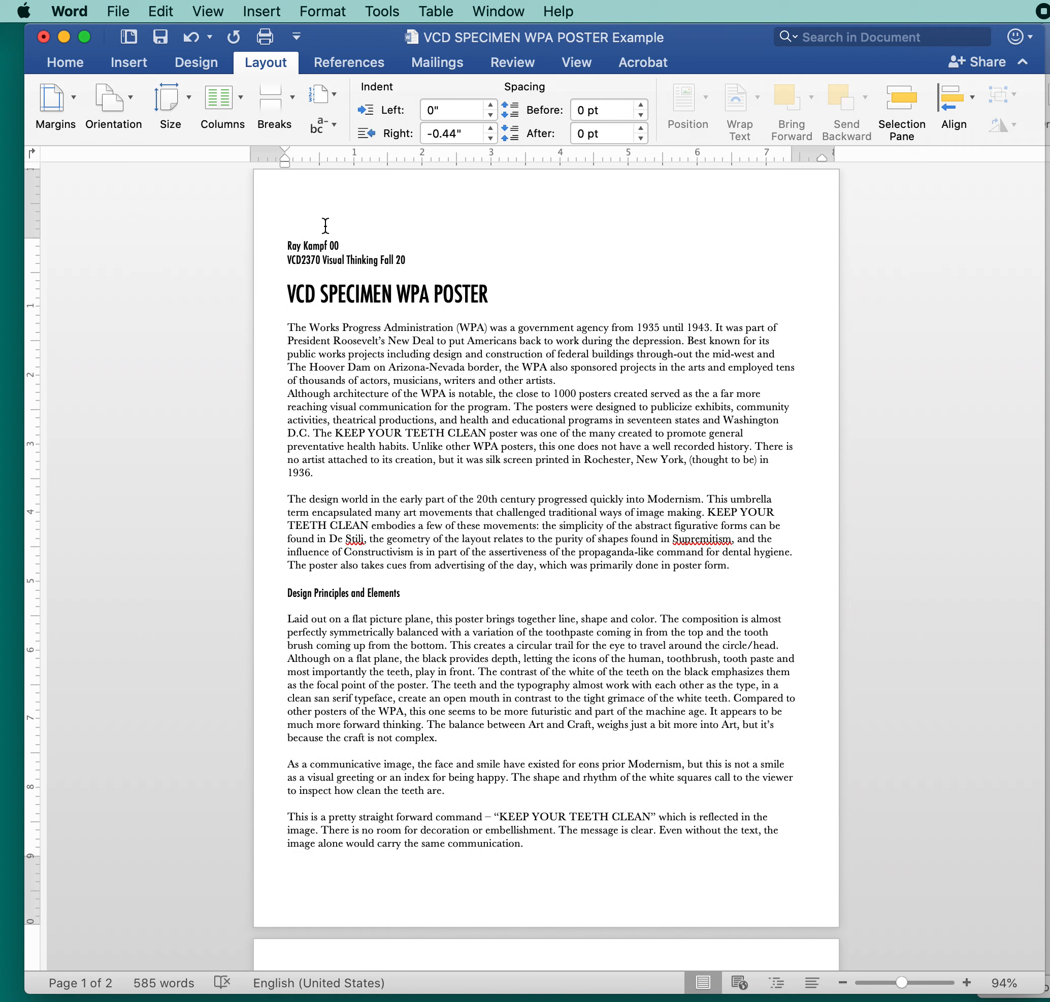
- Set up two unequal-width columns for the whole document, with the first column 4 inches wide
click(234, 92)
click(281, 349)
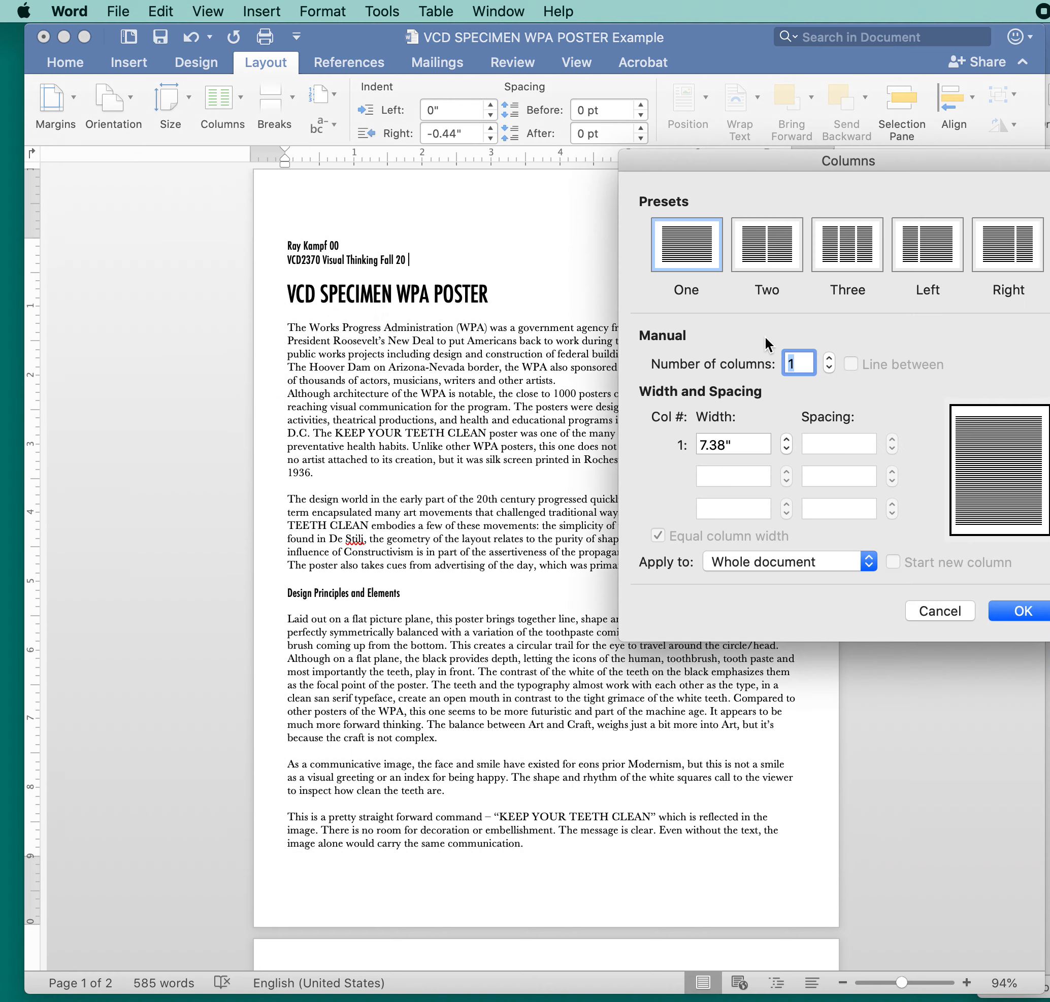
click(769, 253)
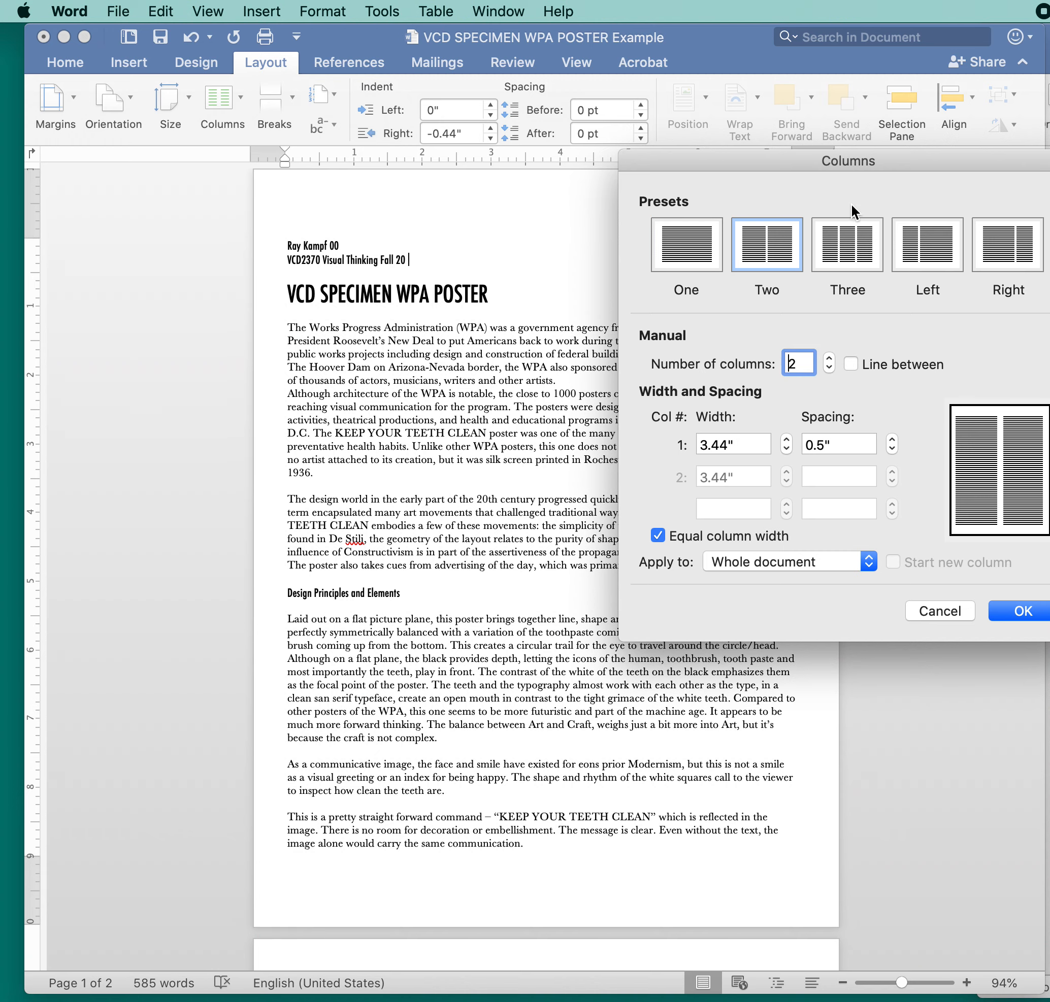
drag(889, 155, 716, 184)
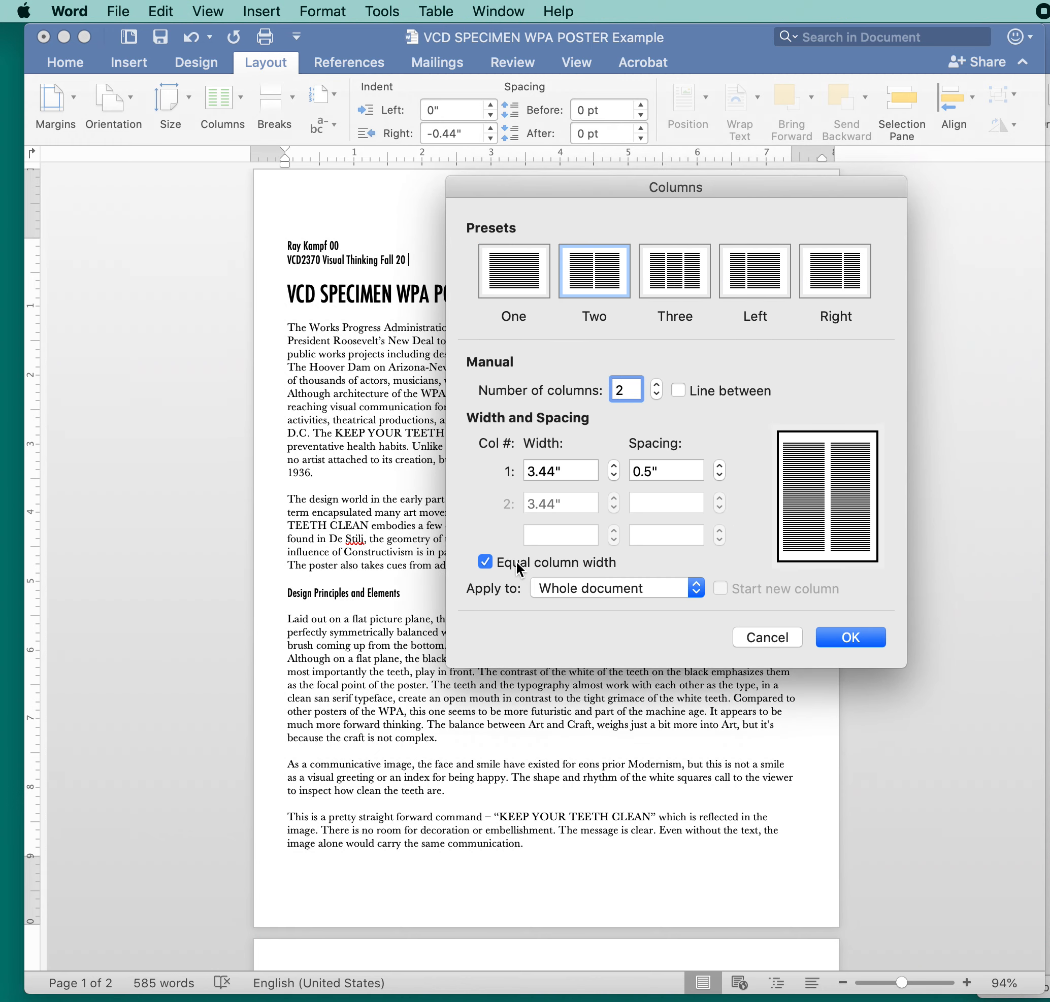
click(484, 561)
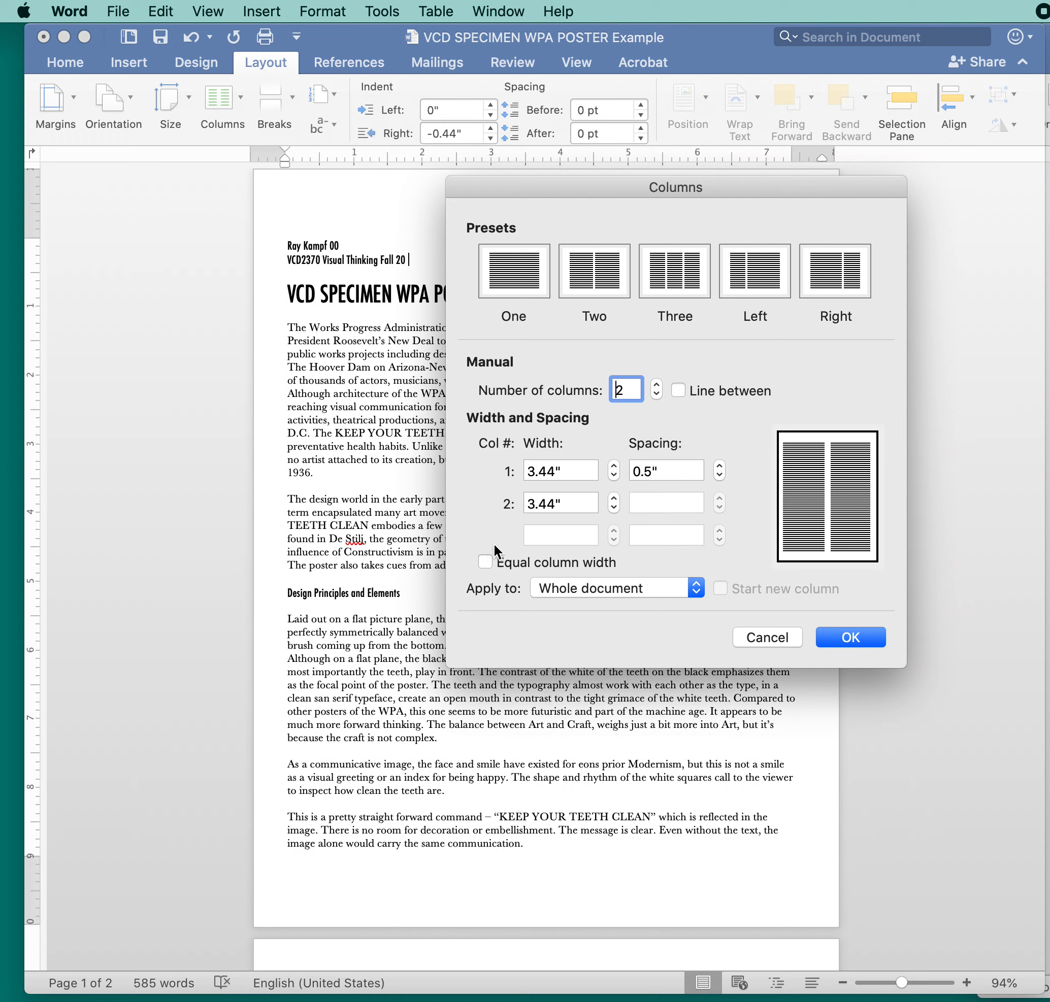
drag(556, 473, 524, 473)
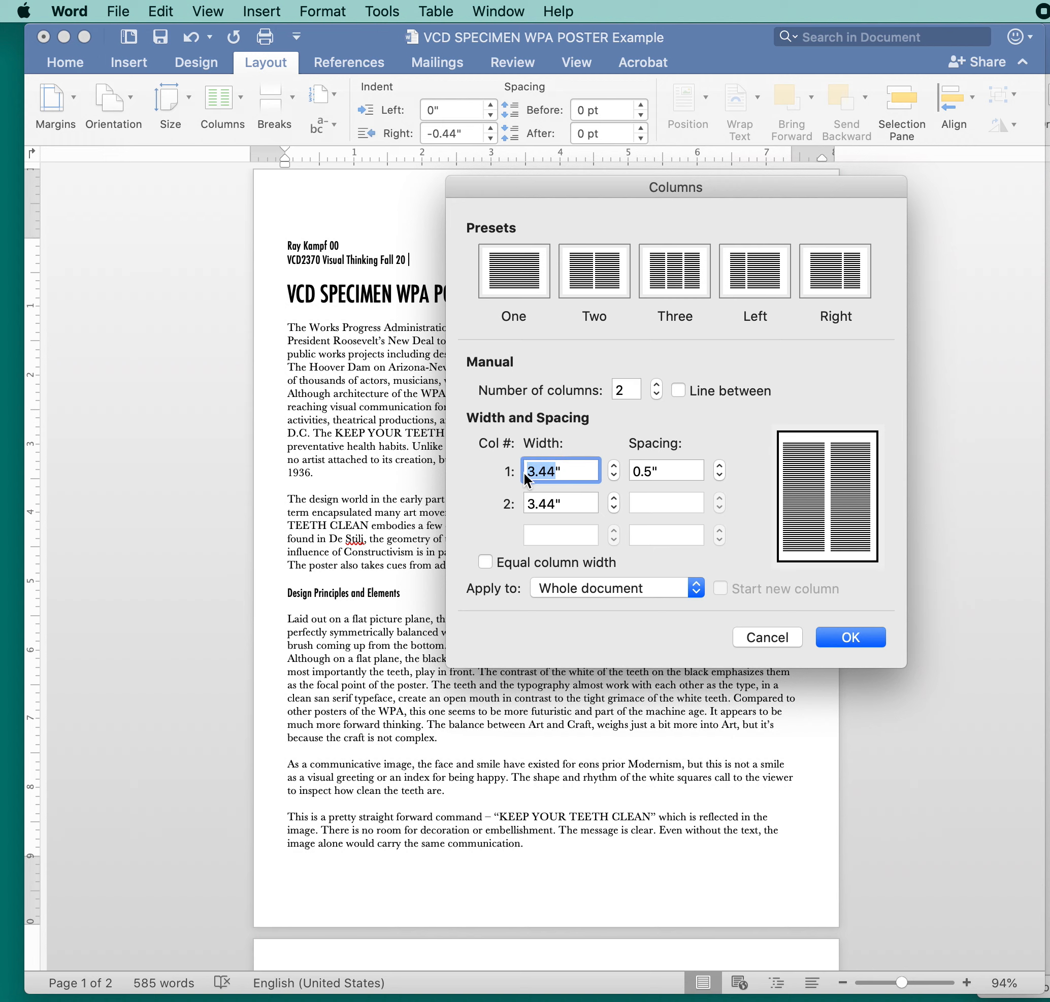
text(4)
- Set the second column's width to 2.5 inches and apply the column layout to the document
click(584, 502)
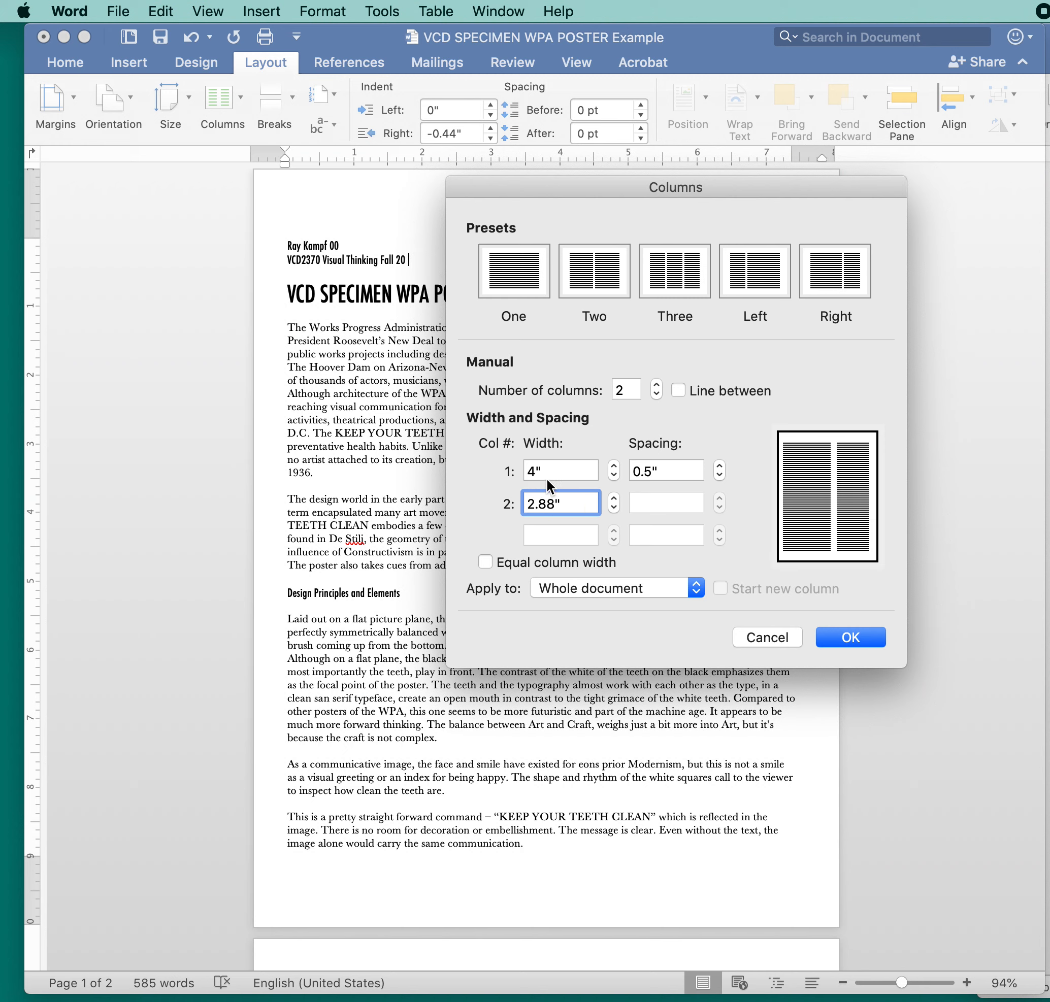
mouse_move(551, 502)
mouse_down()
mouse_move(542, 502)
mouse_move(563, 507)
mouse_up()
key(BackSpace)
key(BackSpace)
click(585, 470)
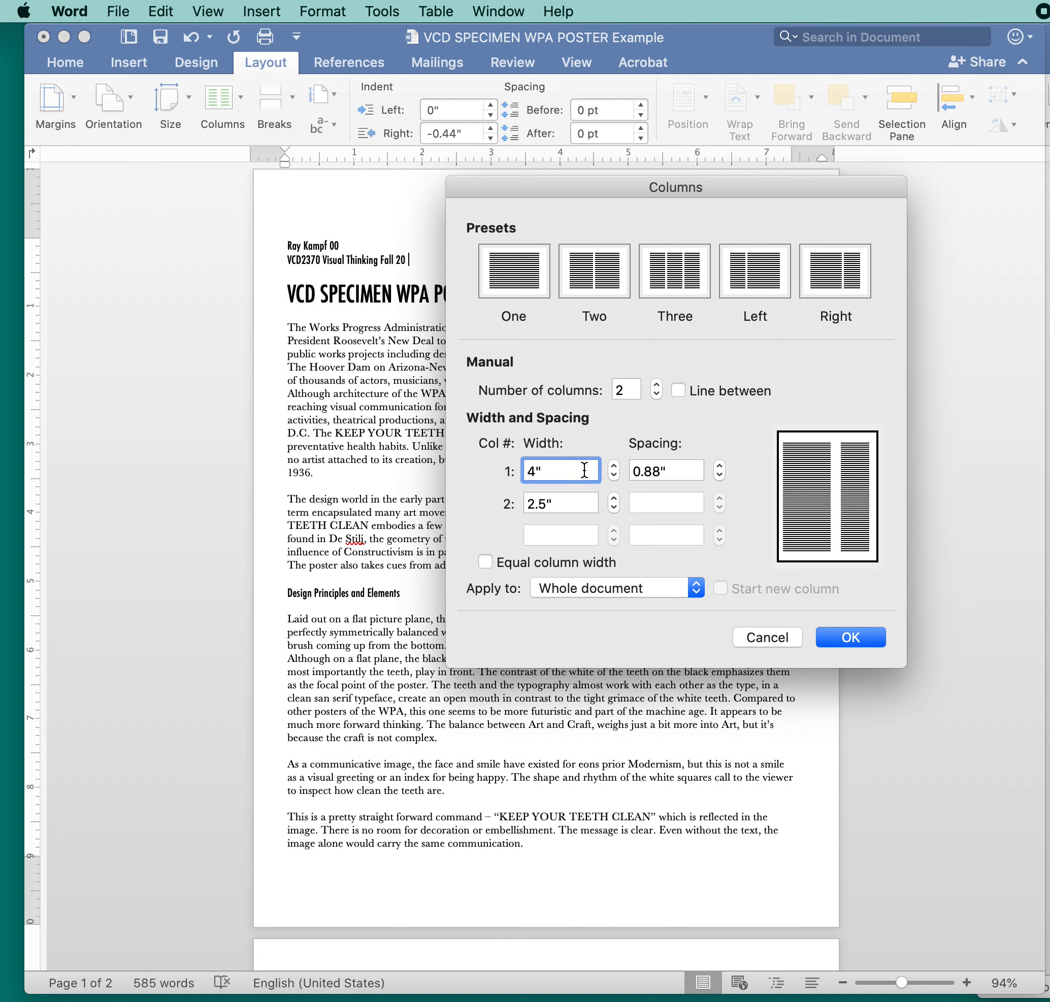
click(856, 637)
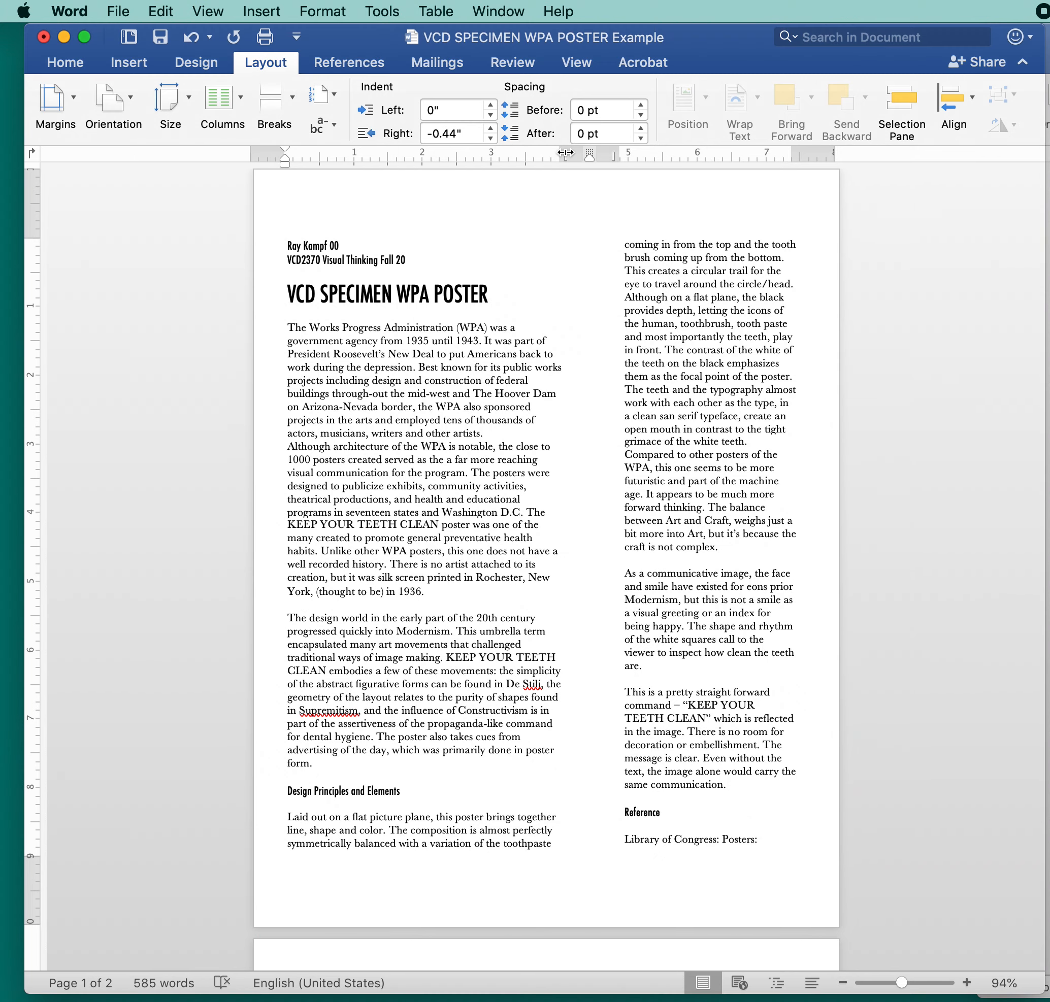
- Adjust the column boundaries to widths of about 4.25 and 2.69 inches with a gap of about 0.44 inch
drag(565, 156, 584, 152)
click(618, 153)
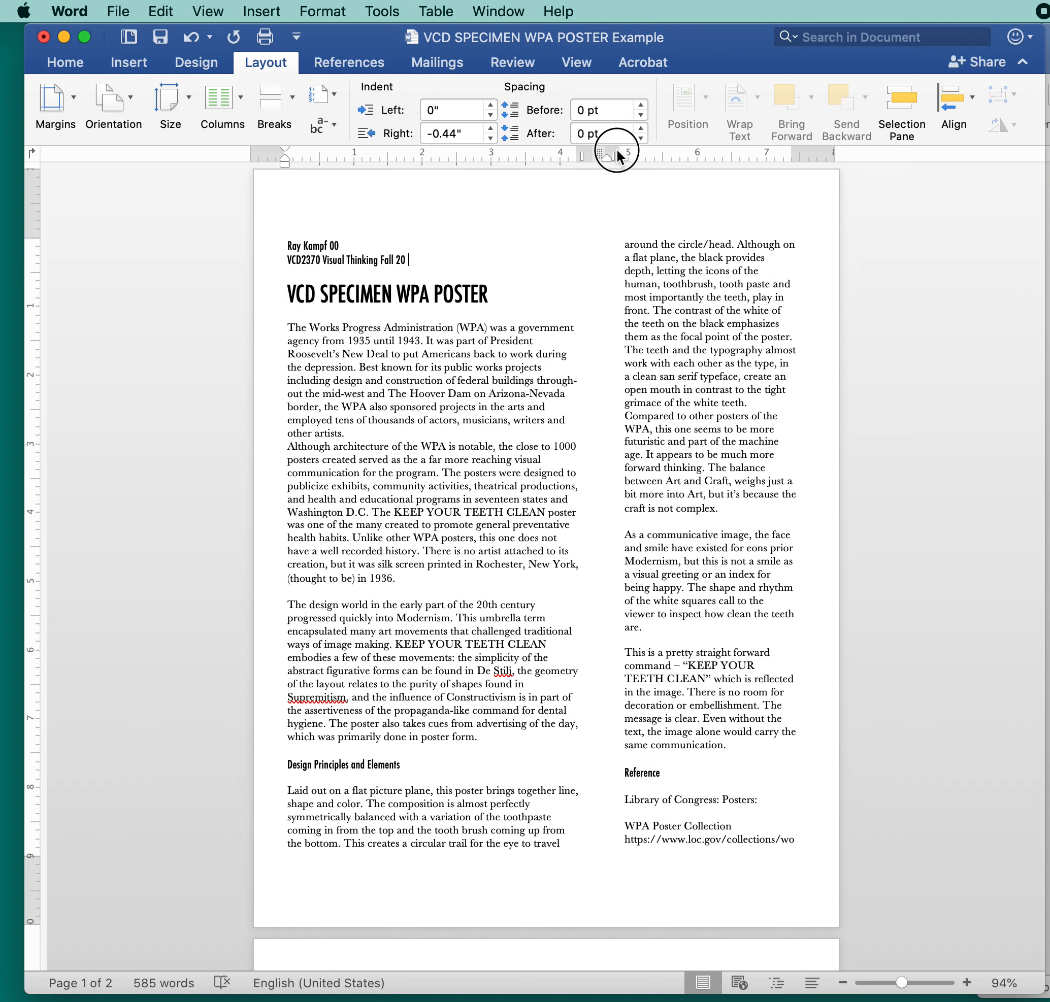
drag(617, 155, 603, 155)
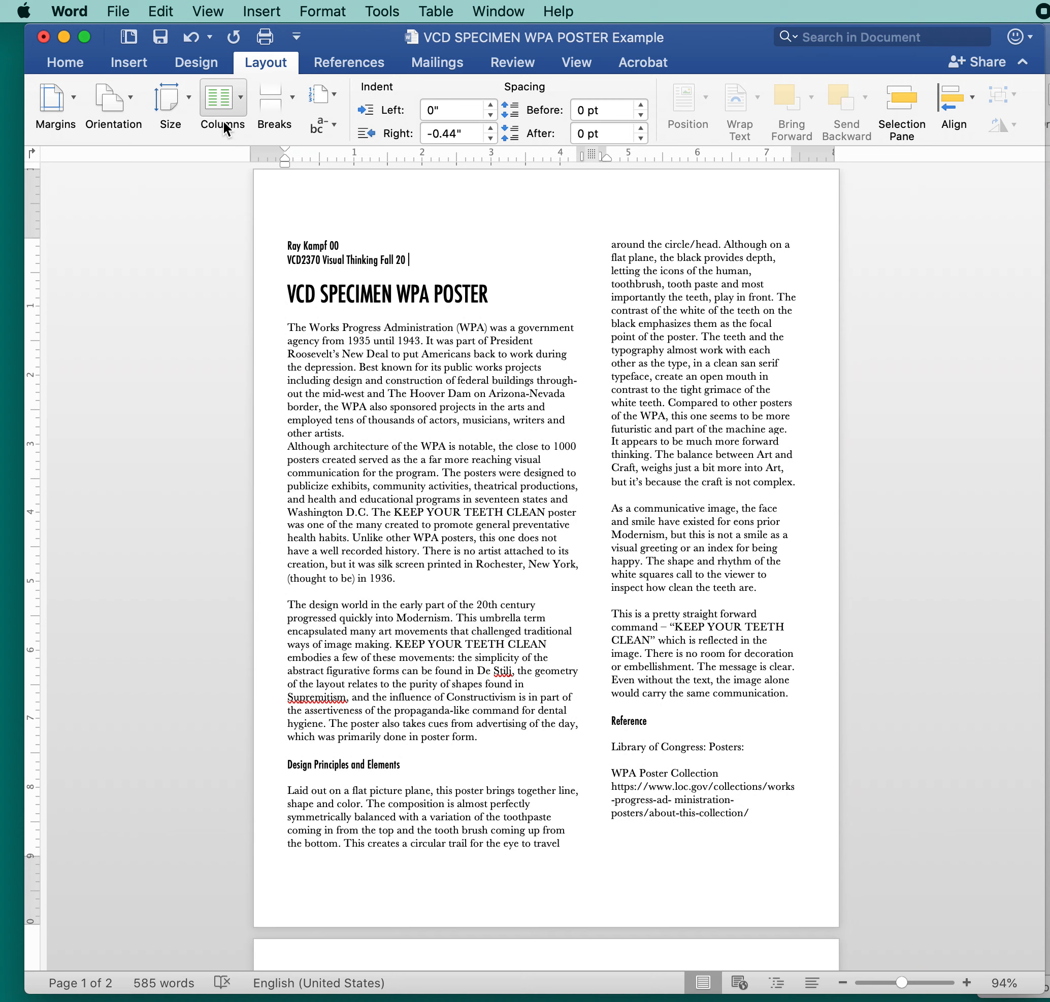
- Add a dividing line between the two columns across the whole document
click(242, 97)
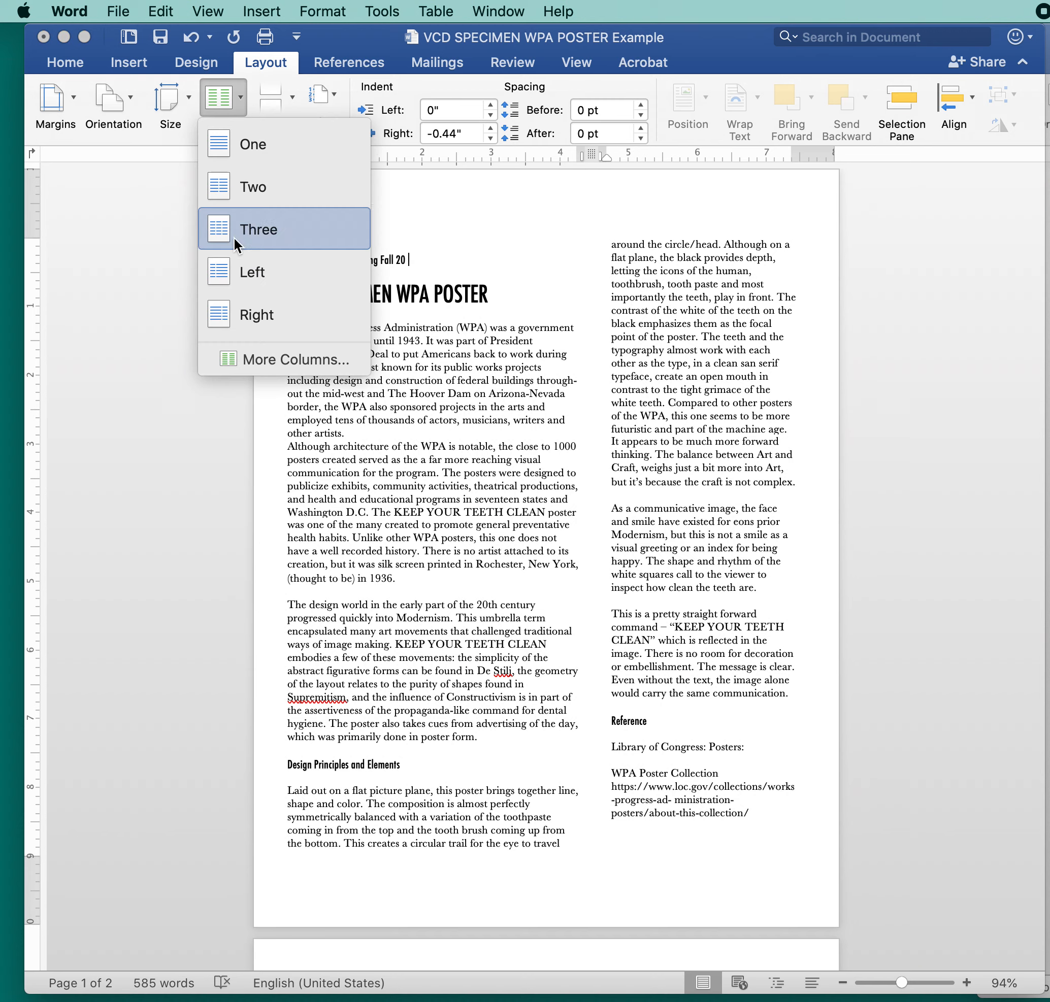
click(239, 349)
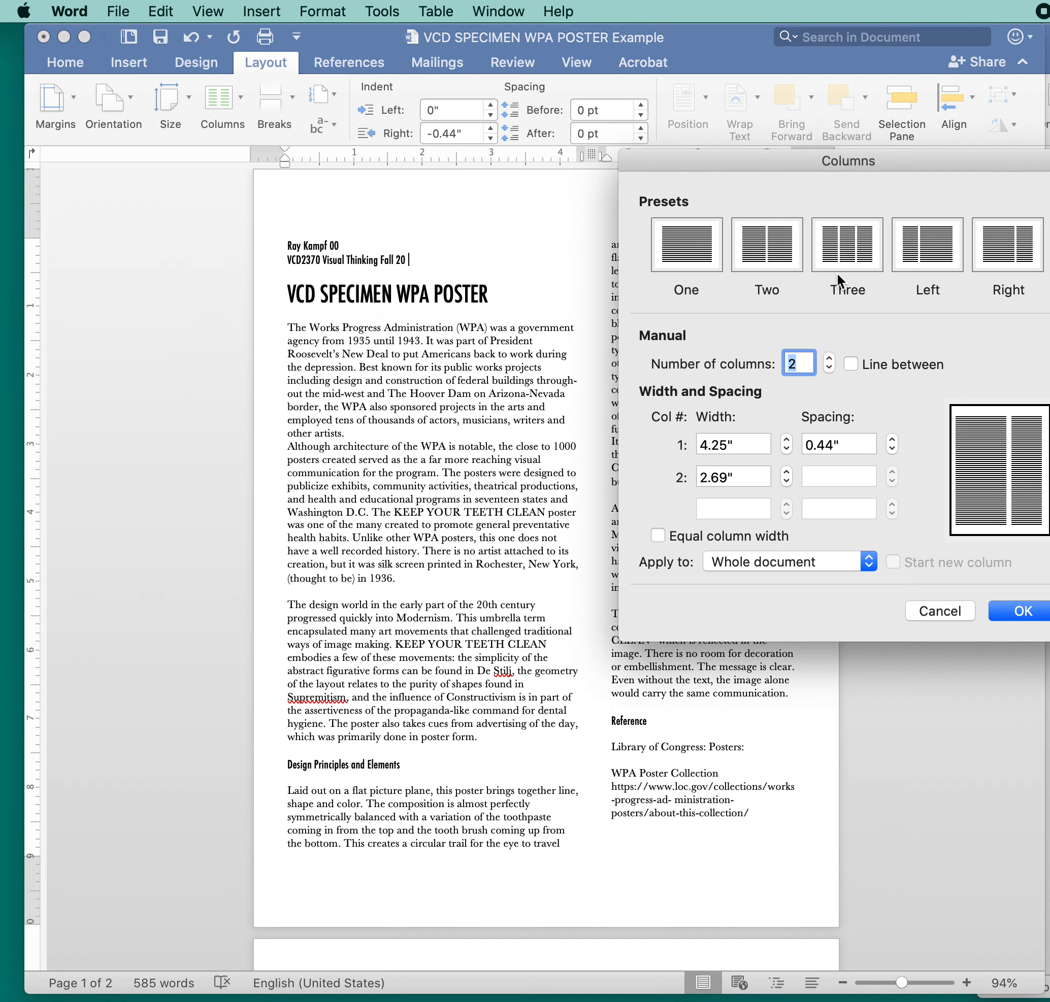
click(852, 363)
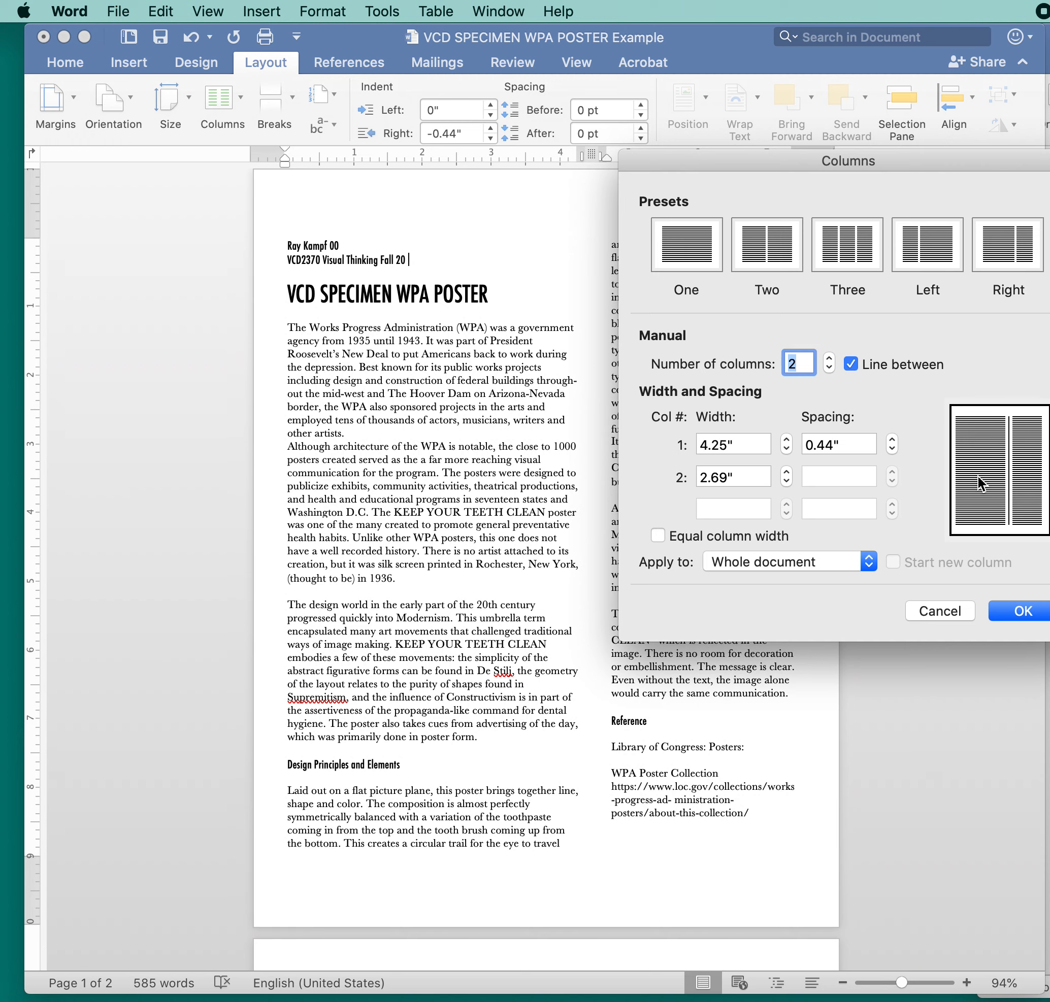
click(1022, 611)
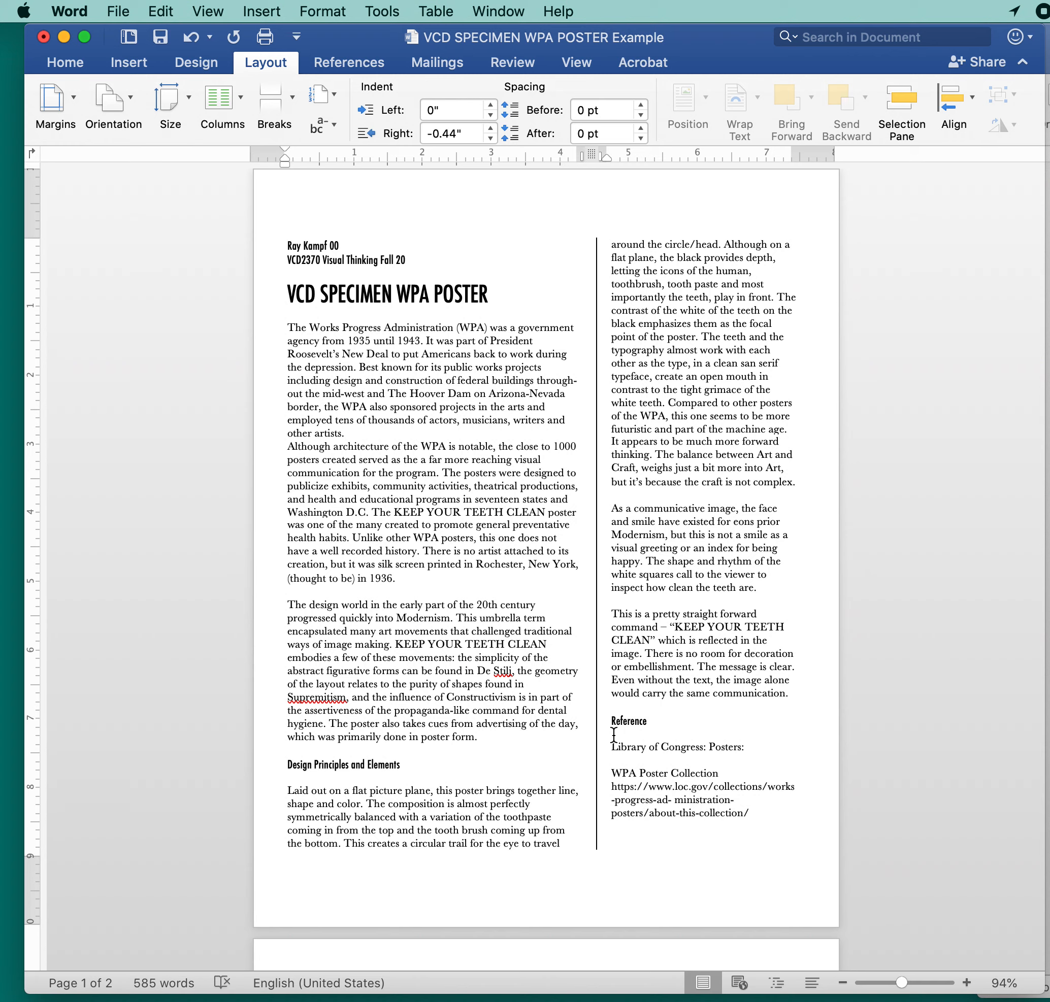
- Set the font size of all text from the first body paragraph through the last reference to 10.5
scroll(614, 735, down, 10)
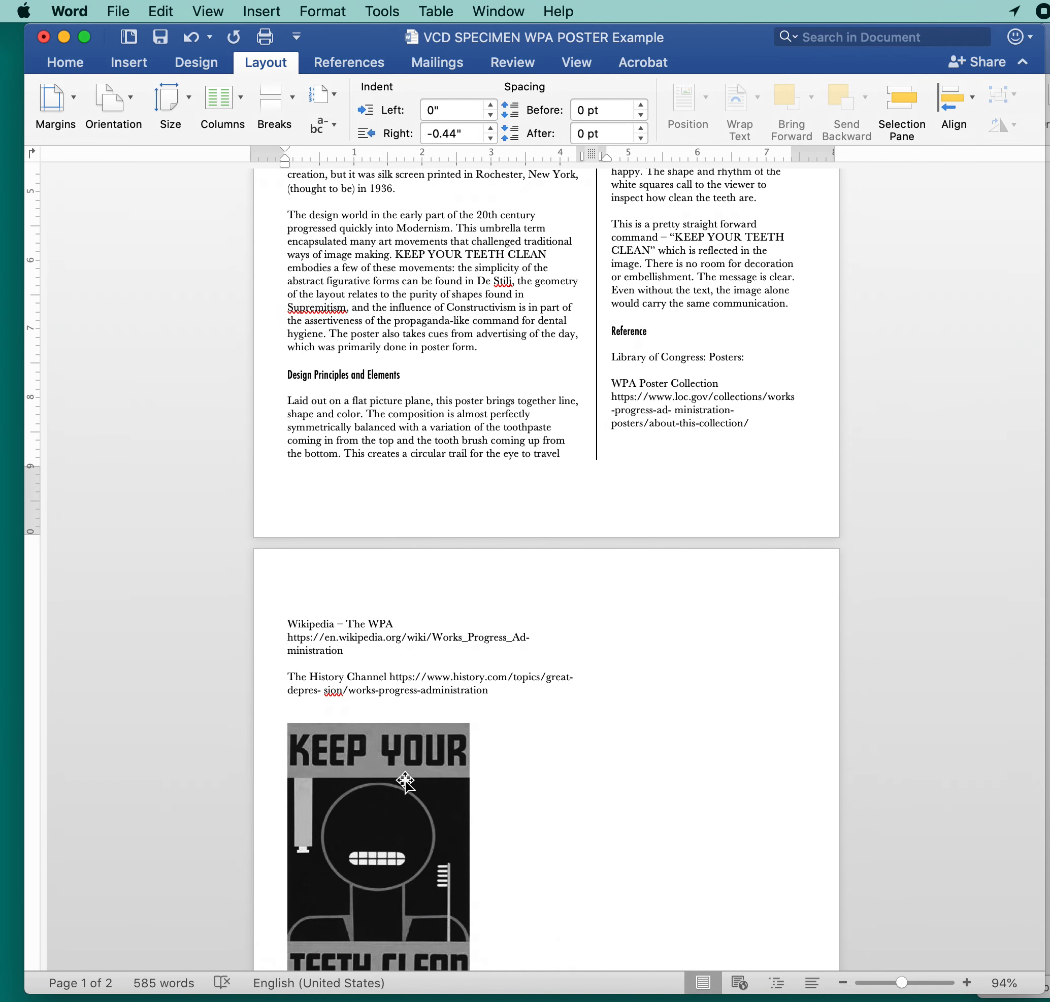
scroll(405, 782, up, 8)
click(435, 555)
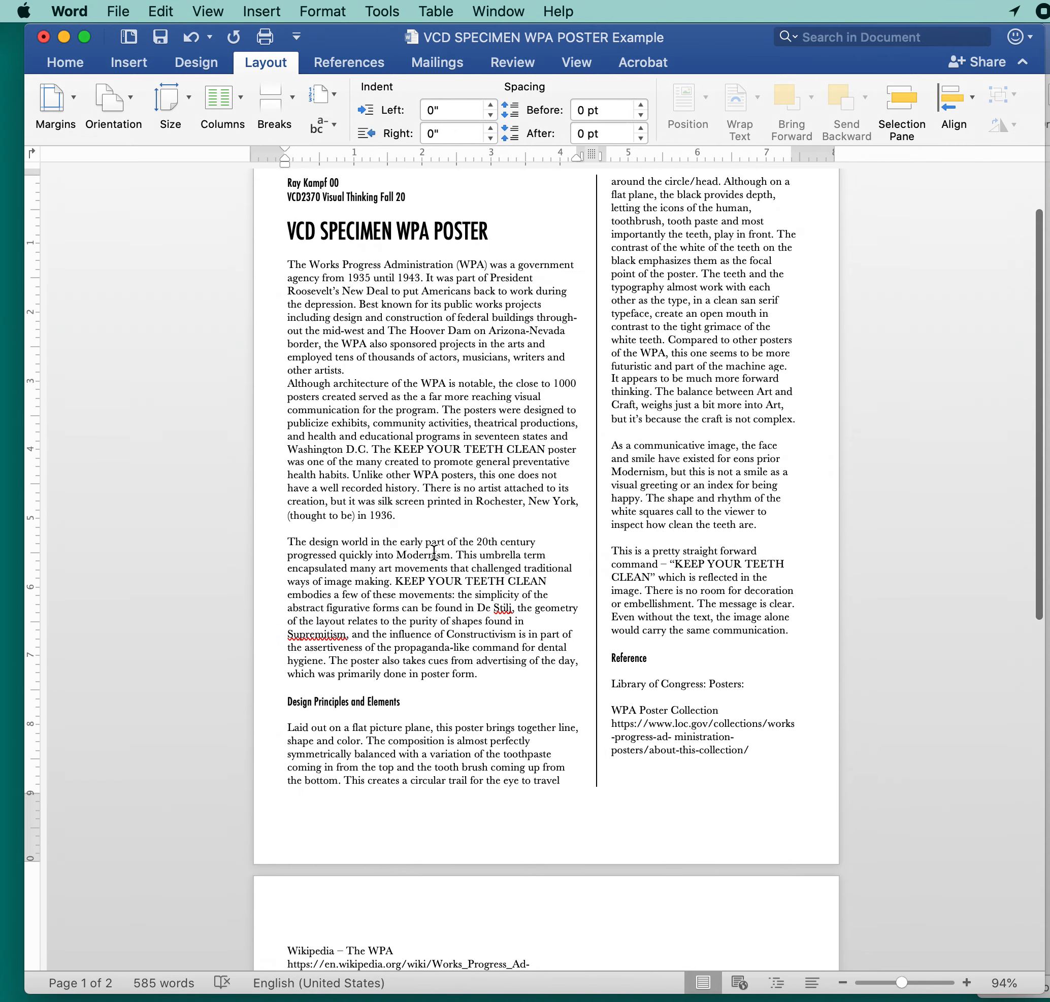
mouse_move(0, 0)
click(142, 278)
click(75, 61)
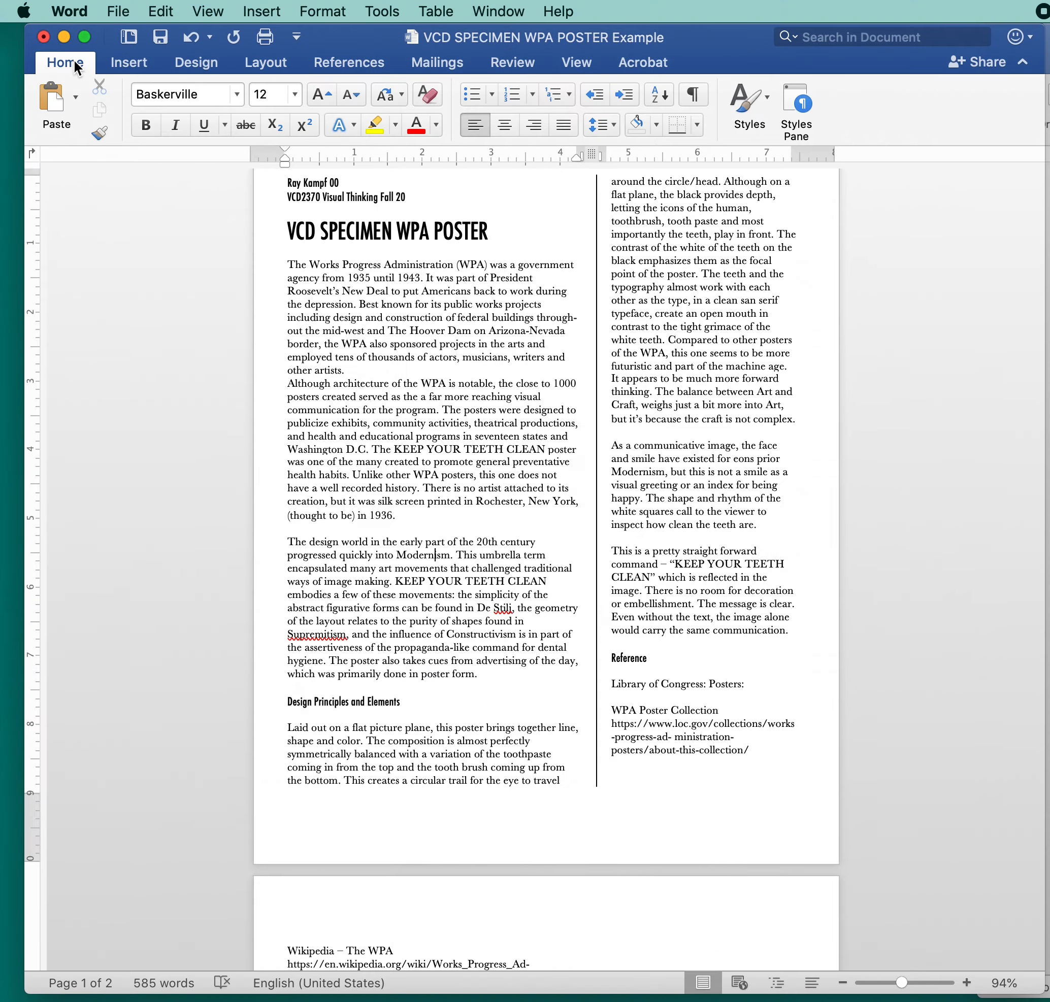
click(298, 271)
drag(287, 262, 737, 860)
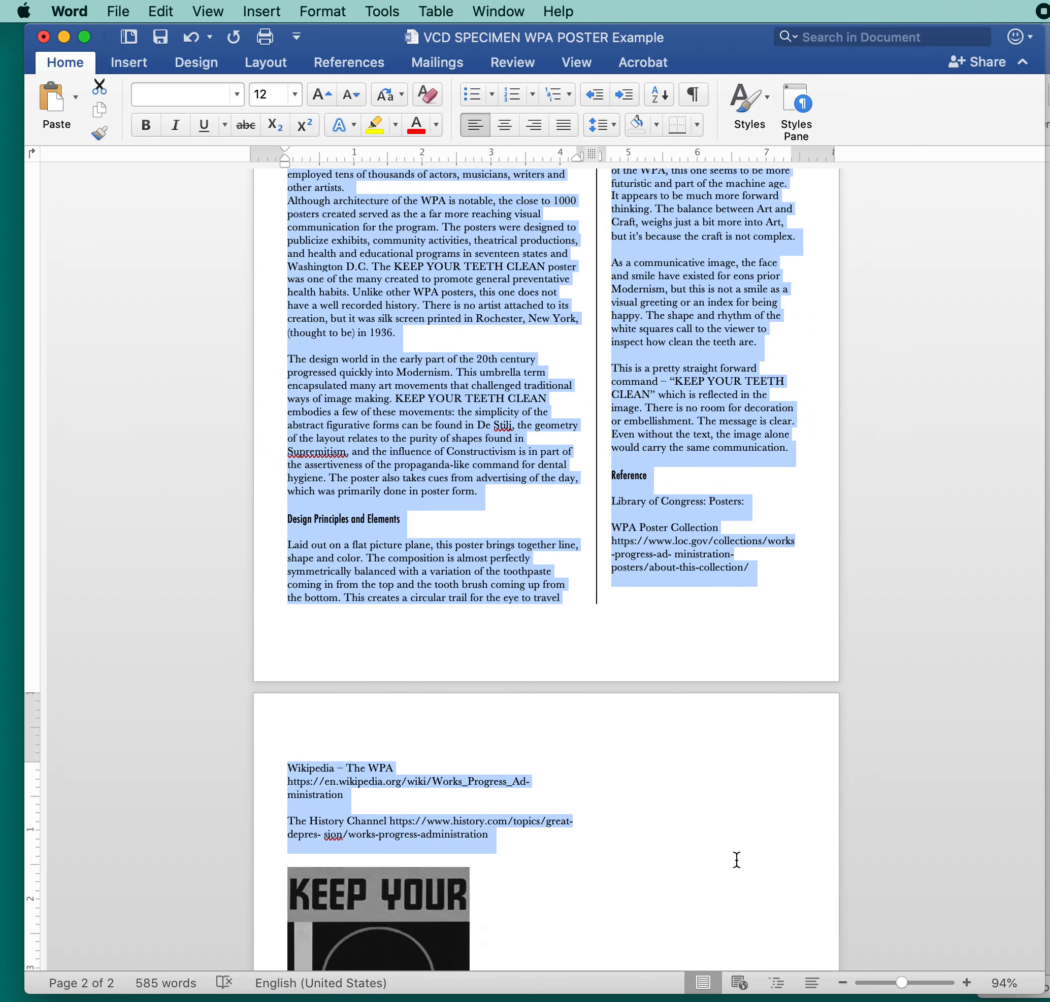
click(296, 95)
click(297, 258)
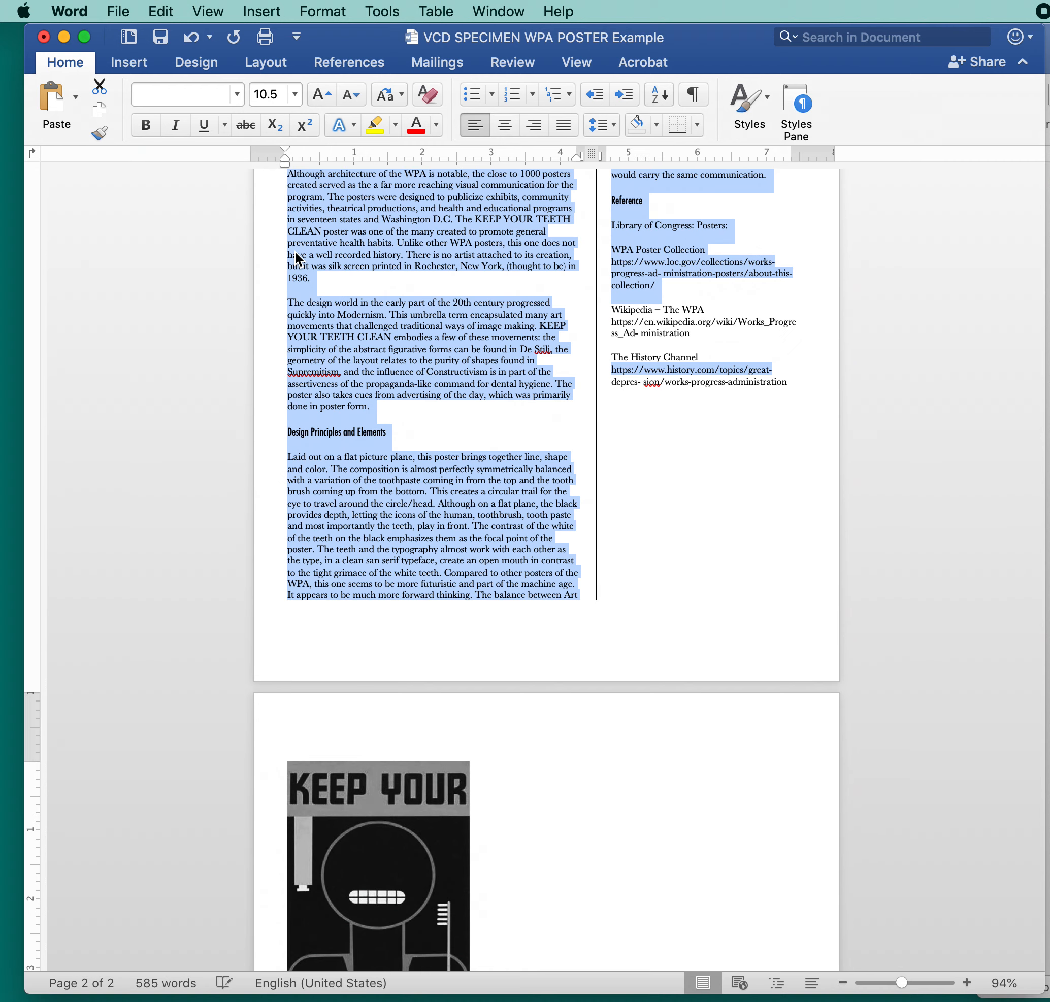
click(383, 264)
- Move the author name and "VCD2370 Visual Thinking Fall 20" lines from above the title to below the History Channel reference
scroll(382, 264, up, 3)
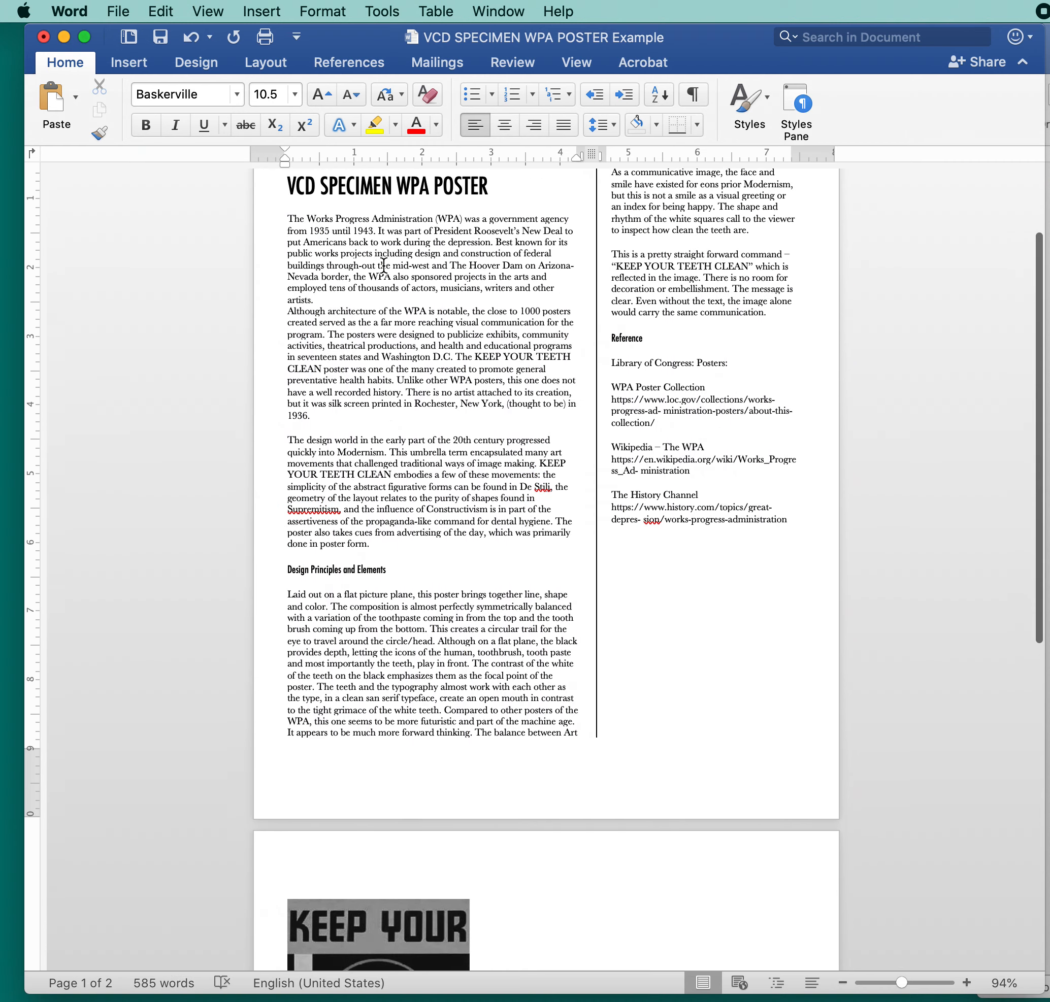
scroll(383, 264, up, 2)
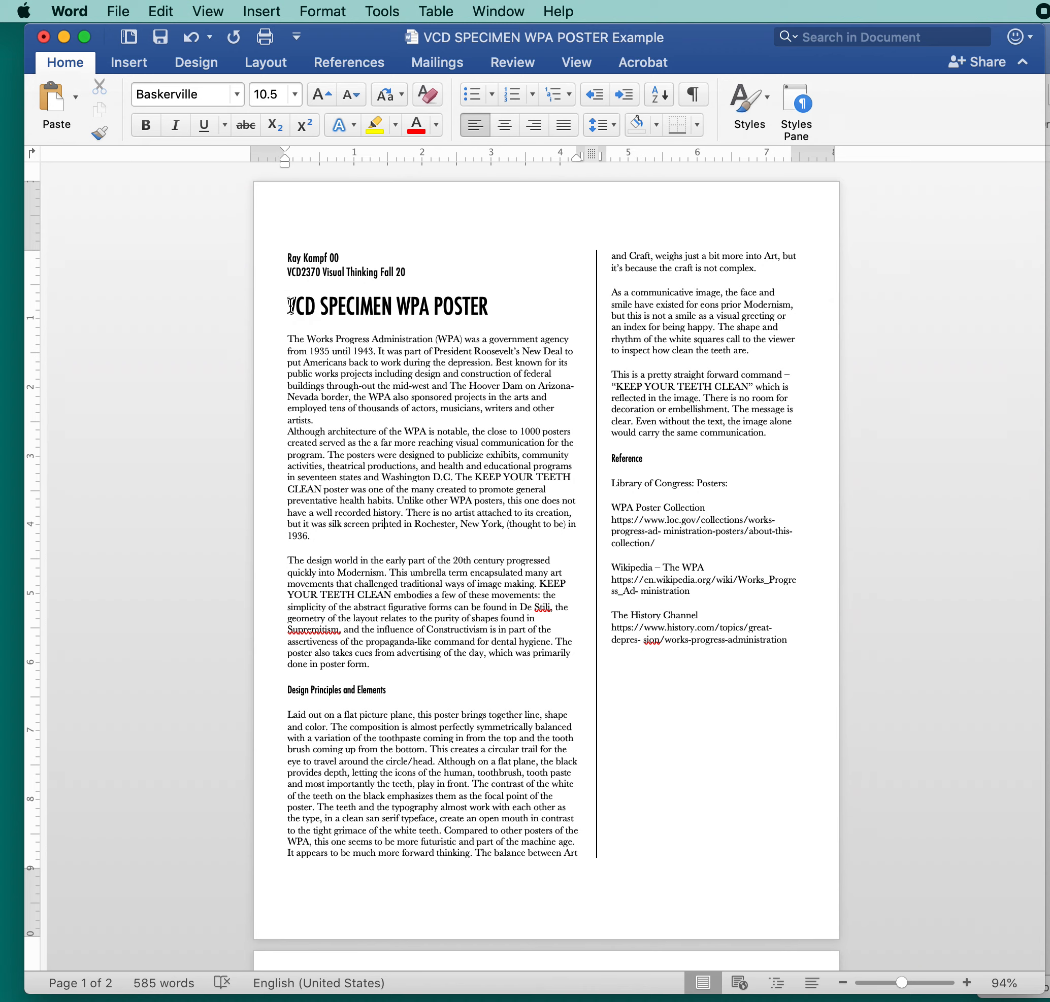
drag(290, 306, 278, 263)
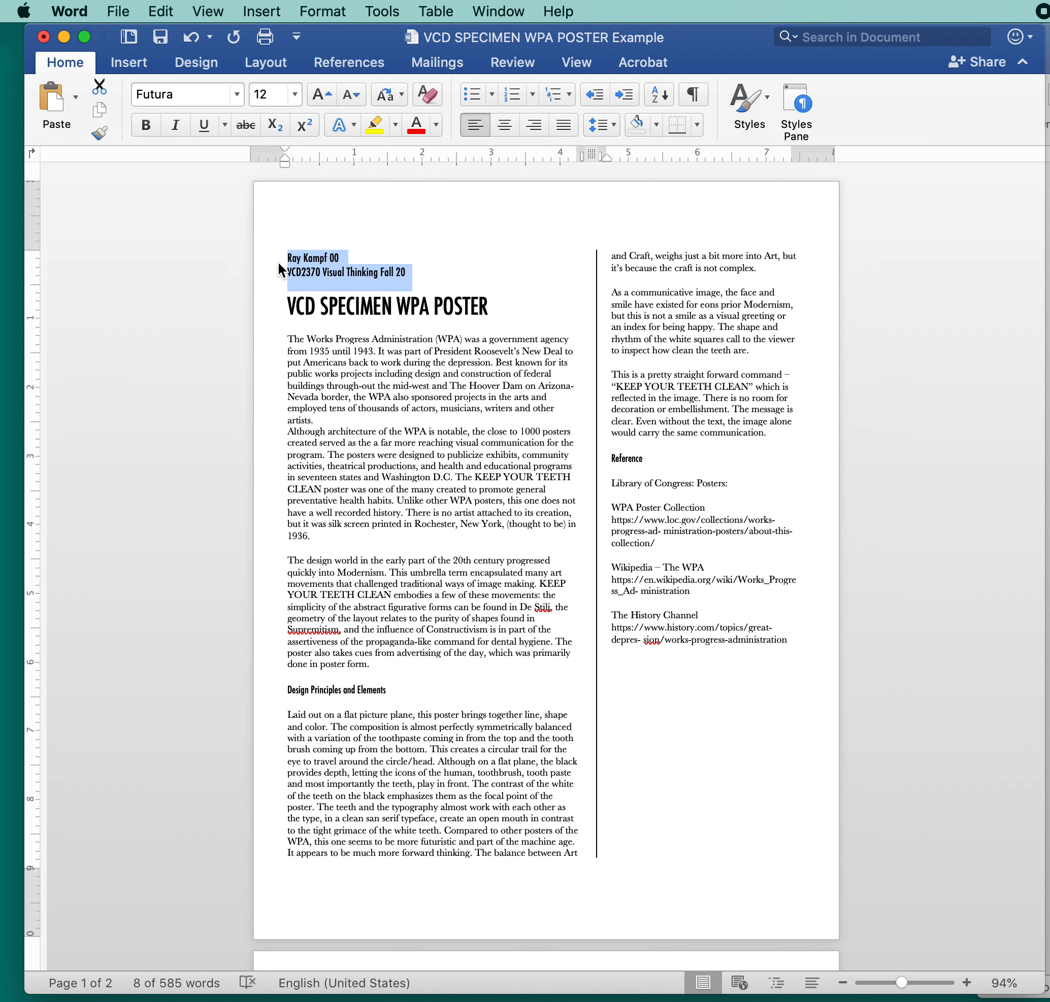
key(super+x)
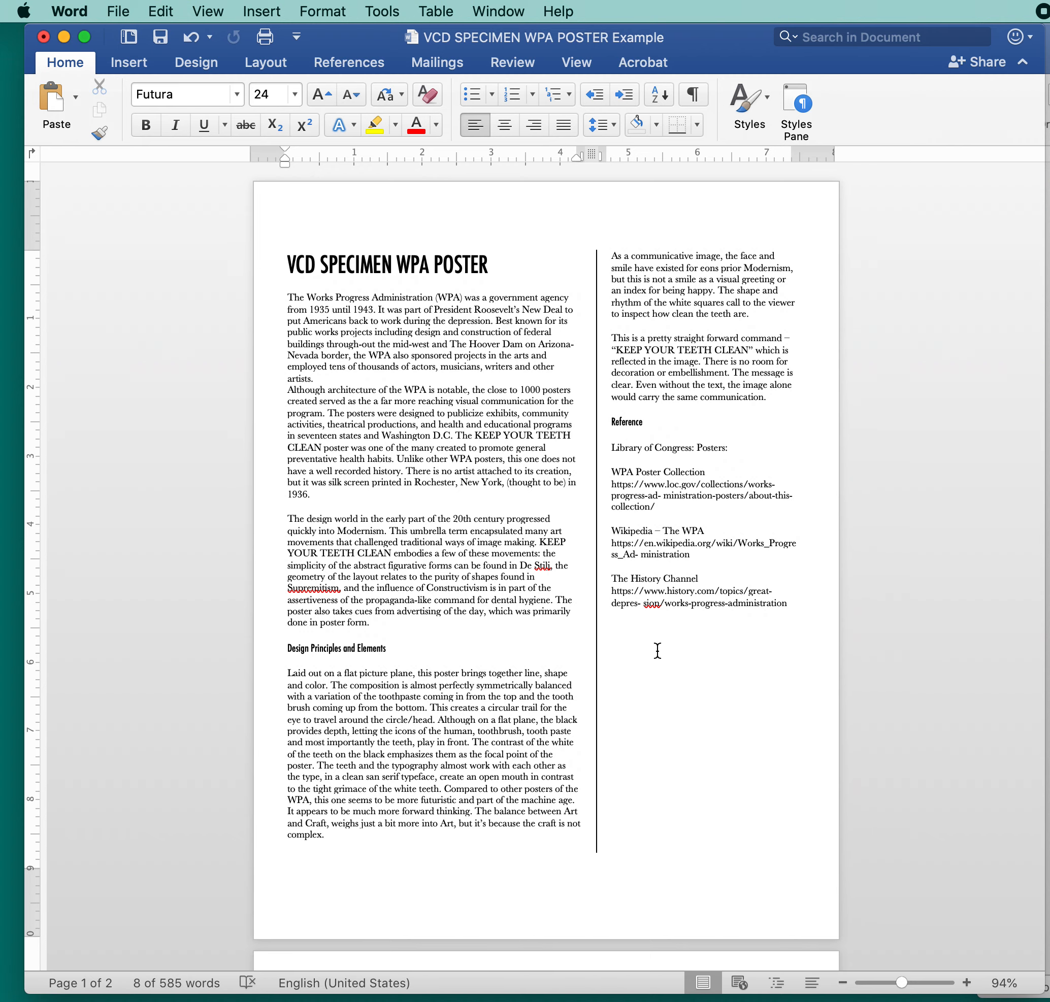
click(808, 605)
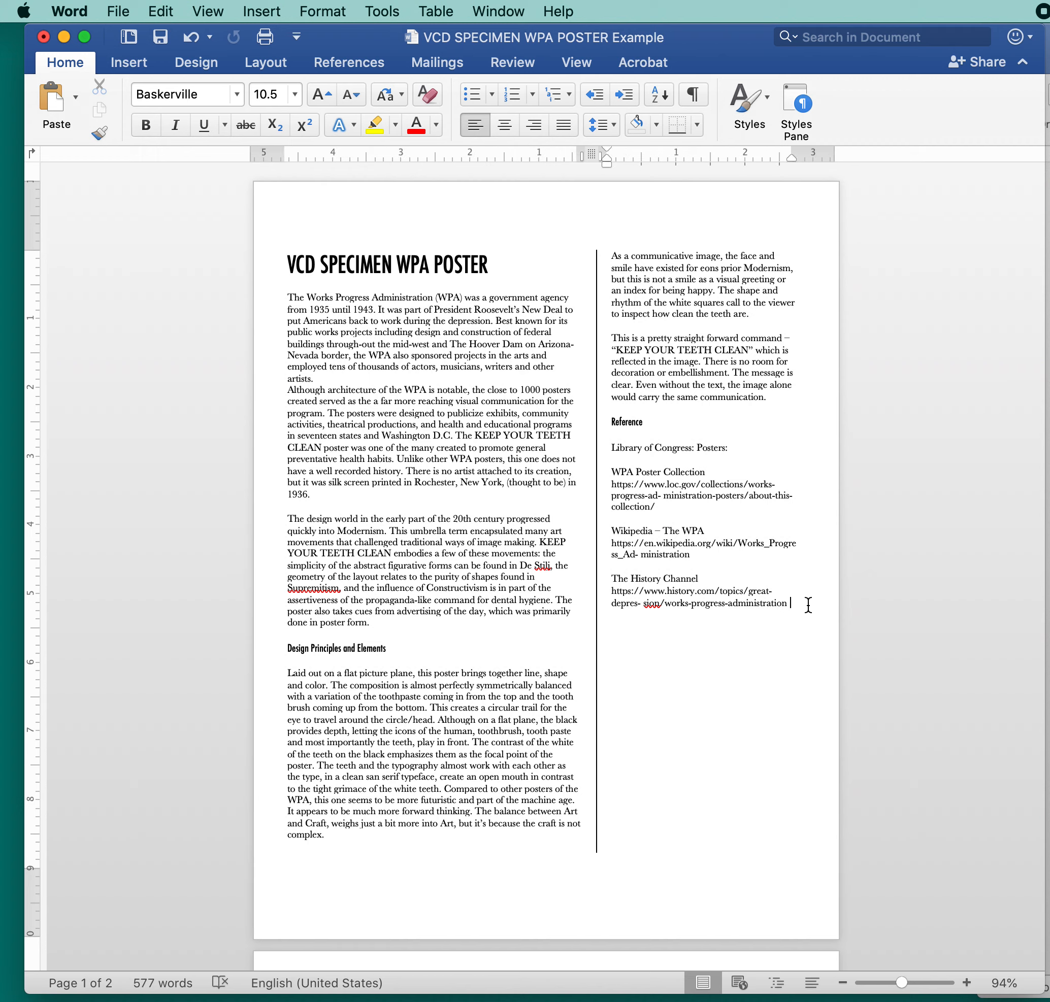
key(Return)
key(super+v)
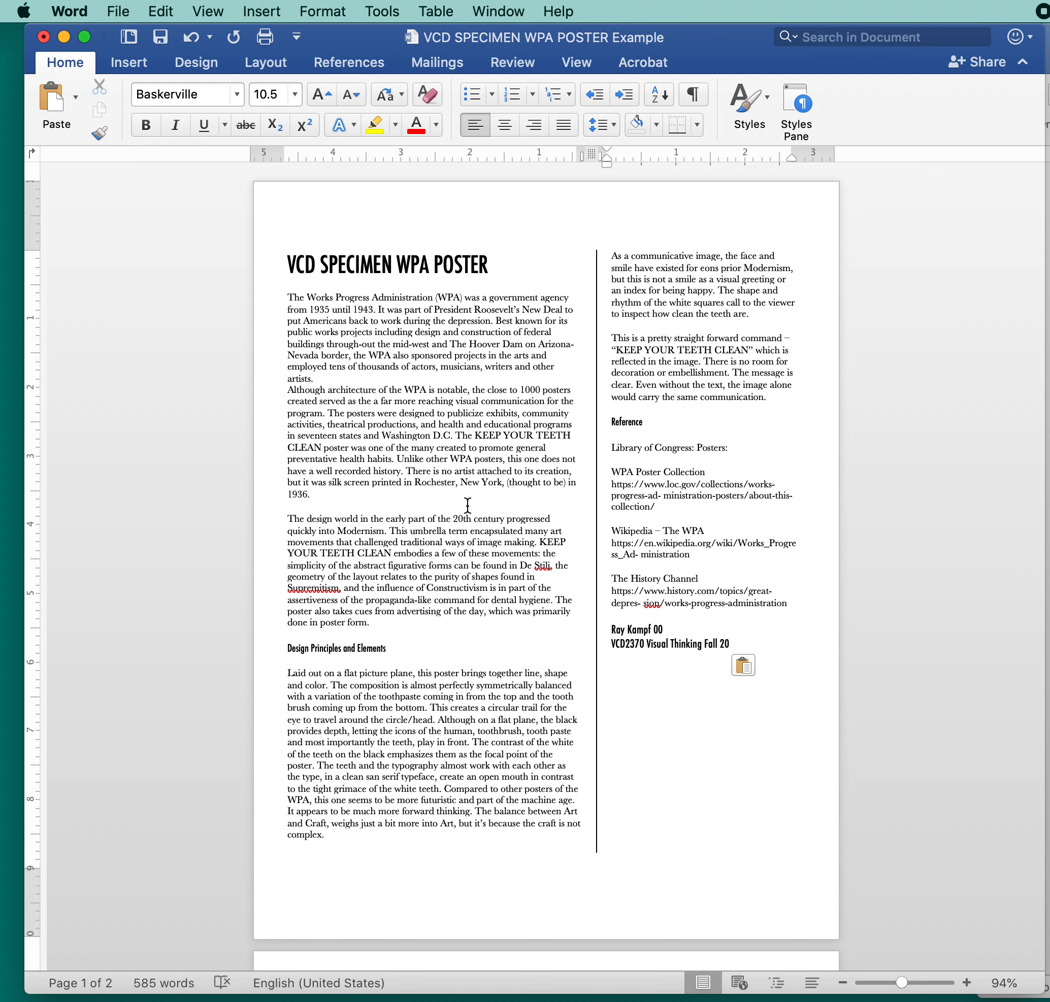
- Move the poster image from page 2 to the start of the narrow column on page 1
scroll(471, 589, down, 5)
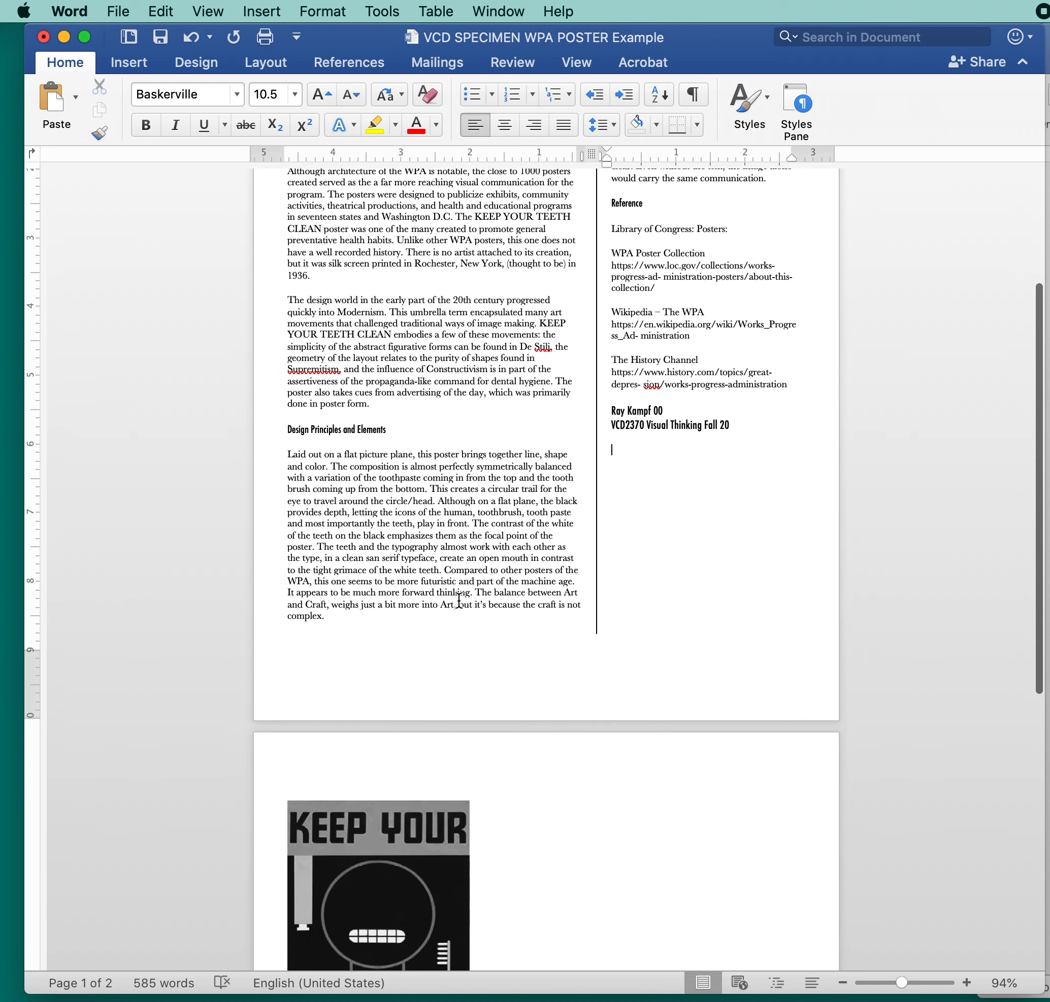
drag(429, 892, 768, 544)
scroll(716, 488, up, 5)
mouse_move(723, 433)
mouse_down()
mouse_move(724, 416)
mouse_move(720, 439)
mouse_up()
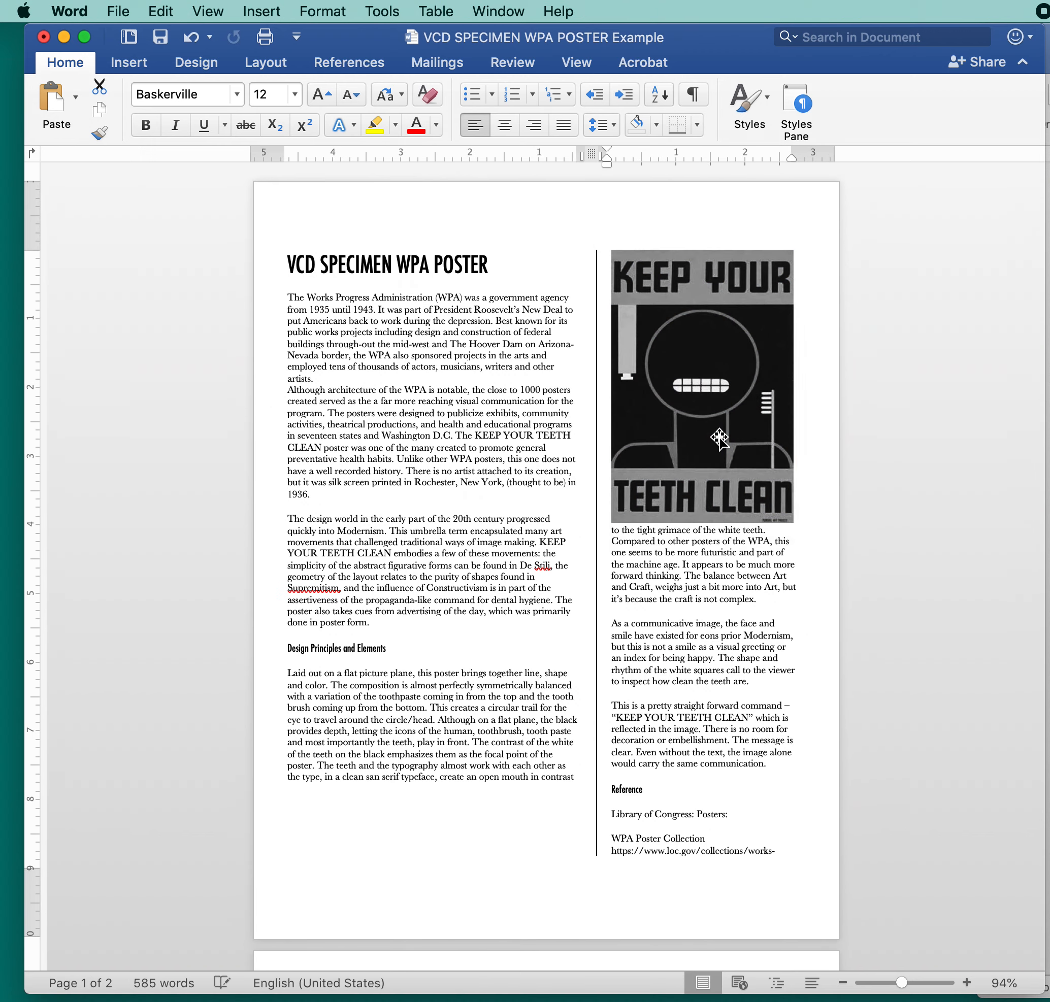
- Set the poster image's text wrapping to Square and position it at the head of the narrow column
click(276, 62)
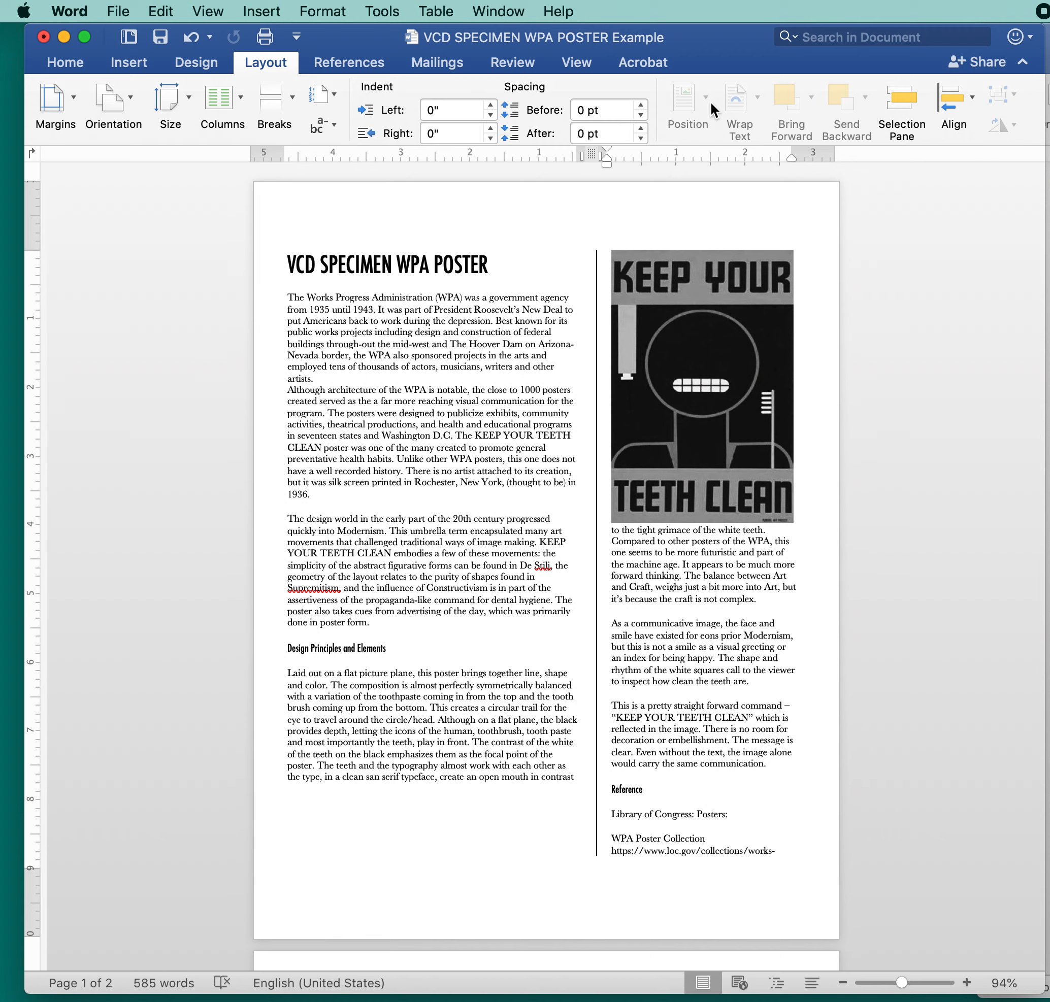
drag(1042, 107, 1049, 107)
mouse_move(1049, 110)
mouse_down()
mouse_move(1039, 110)
mouse_move(1049, 111)
mouse_up()
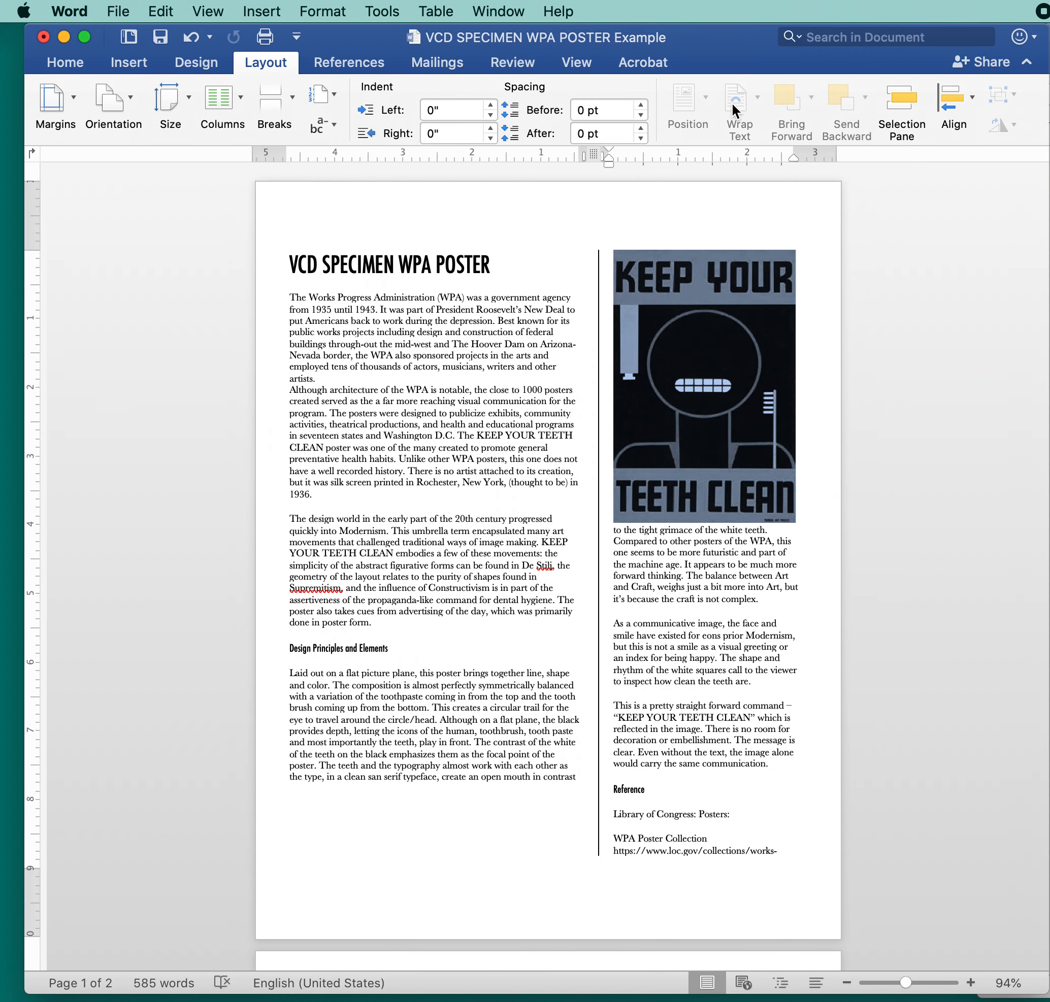
click(724, 332)
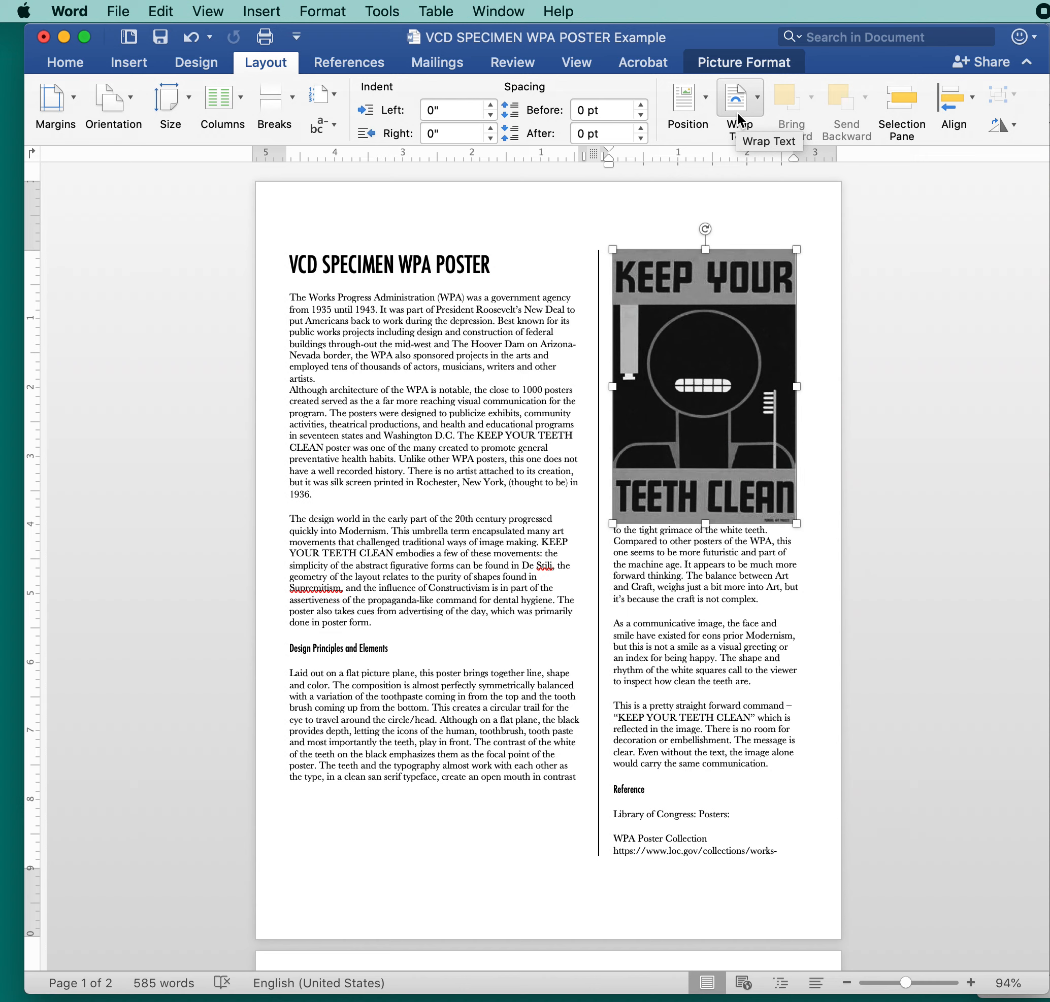
drag(732, 392, 726, 447)
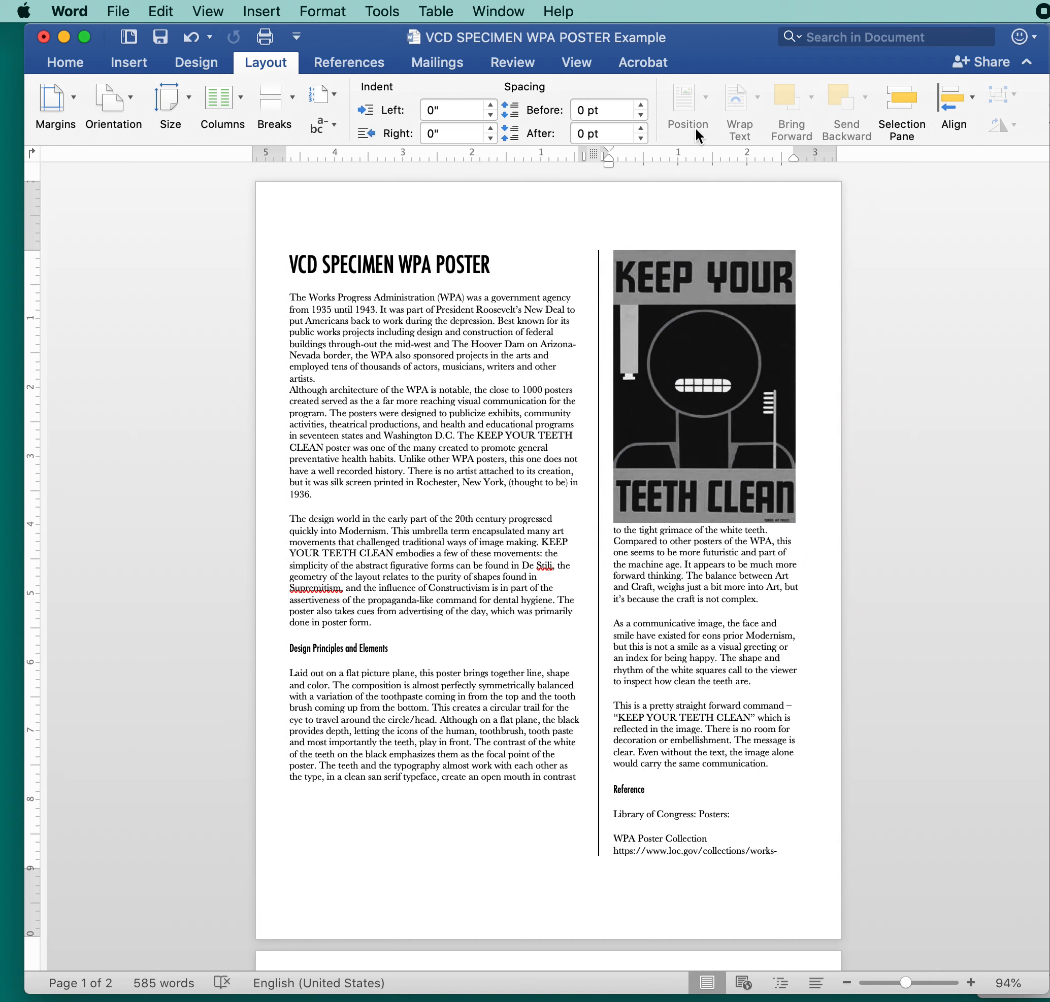
click(711, 303)
click(755, 94)
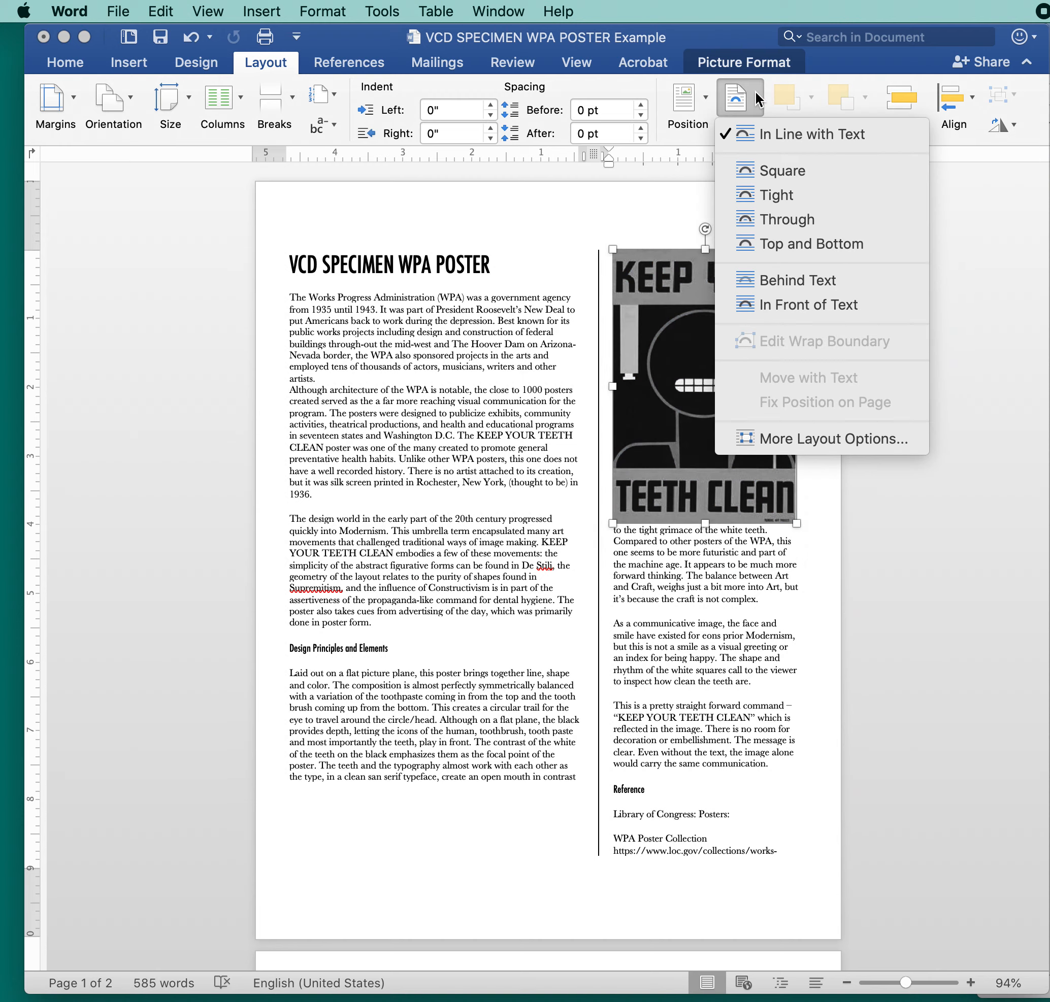
click(769, 172)
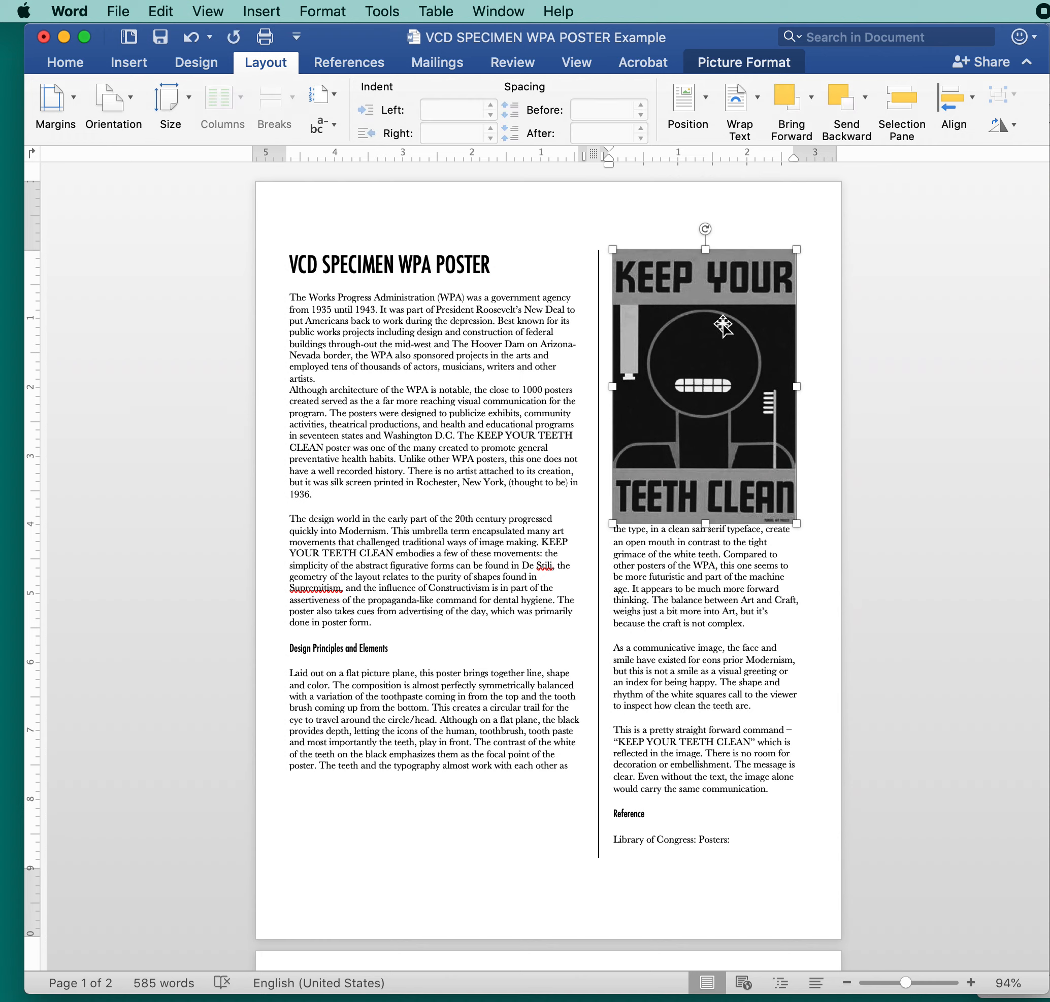
drag(723, 324, 727, 284)
- Set the font size of the reference entries, from "Library of Congress: Posters:" through the History Channel link, to 9
scroll(466, 272, down, 5)
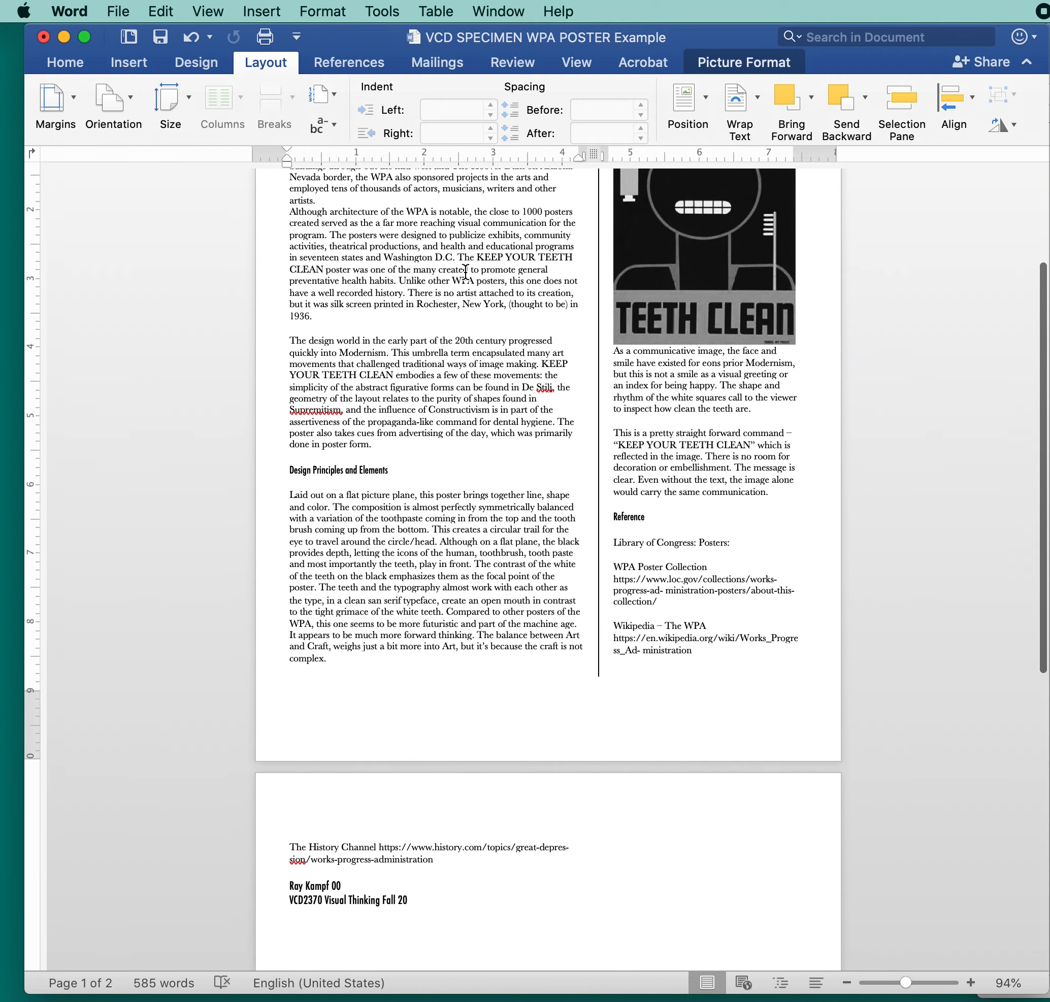
scroll(443, 487, up, 2)
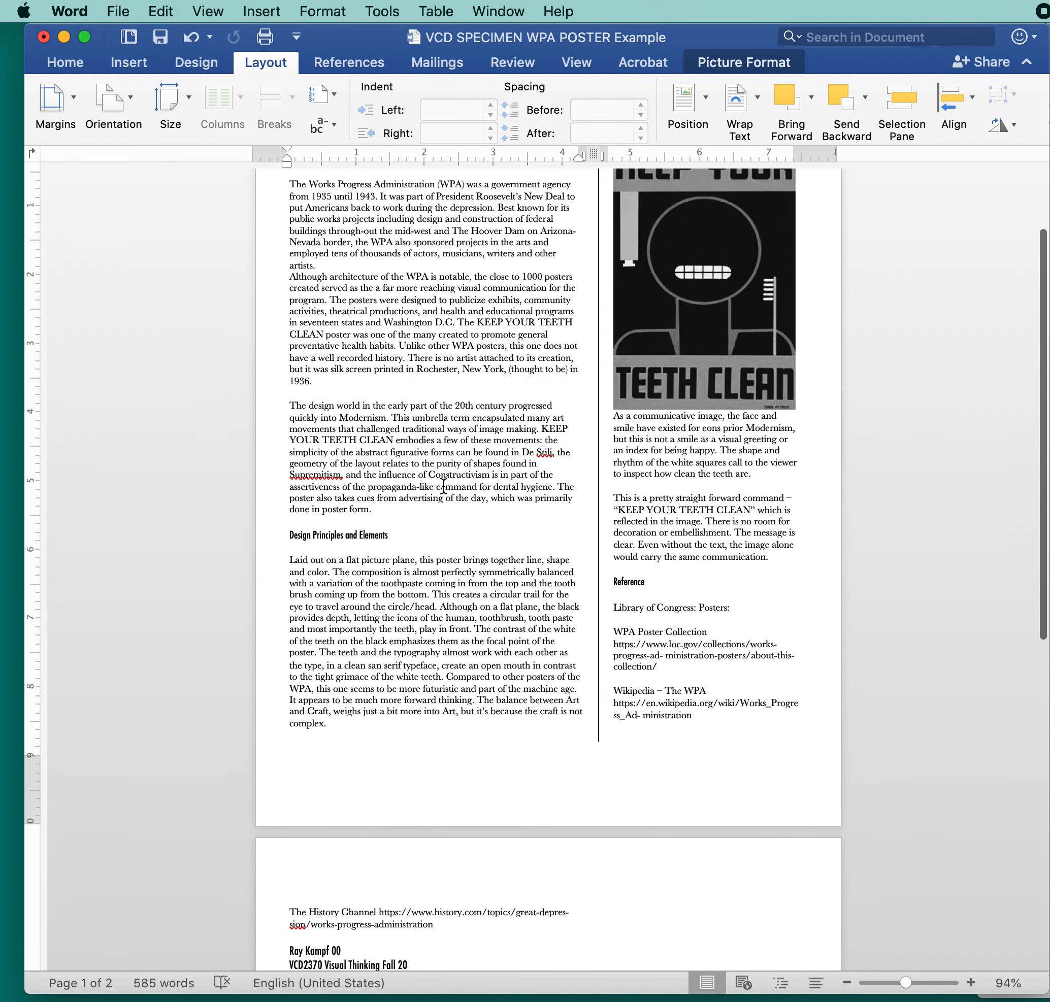
scroll(444, 486, down, 3)
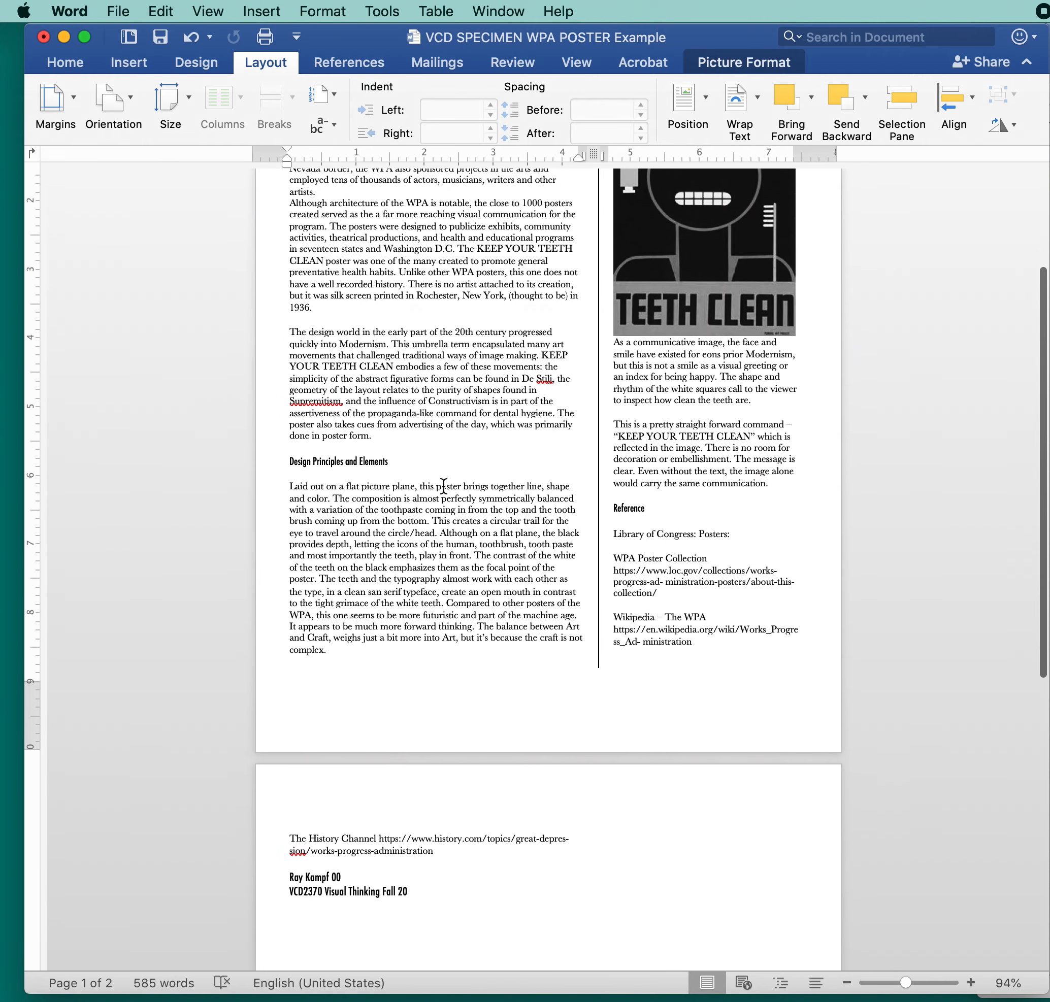
click(614, 532)
drag(614, 531, 662, 861)
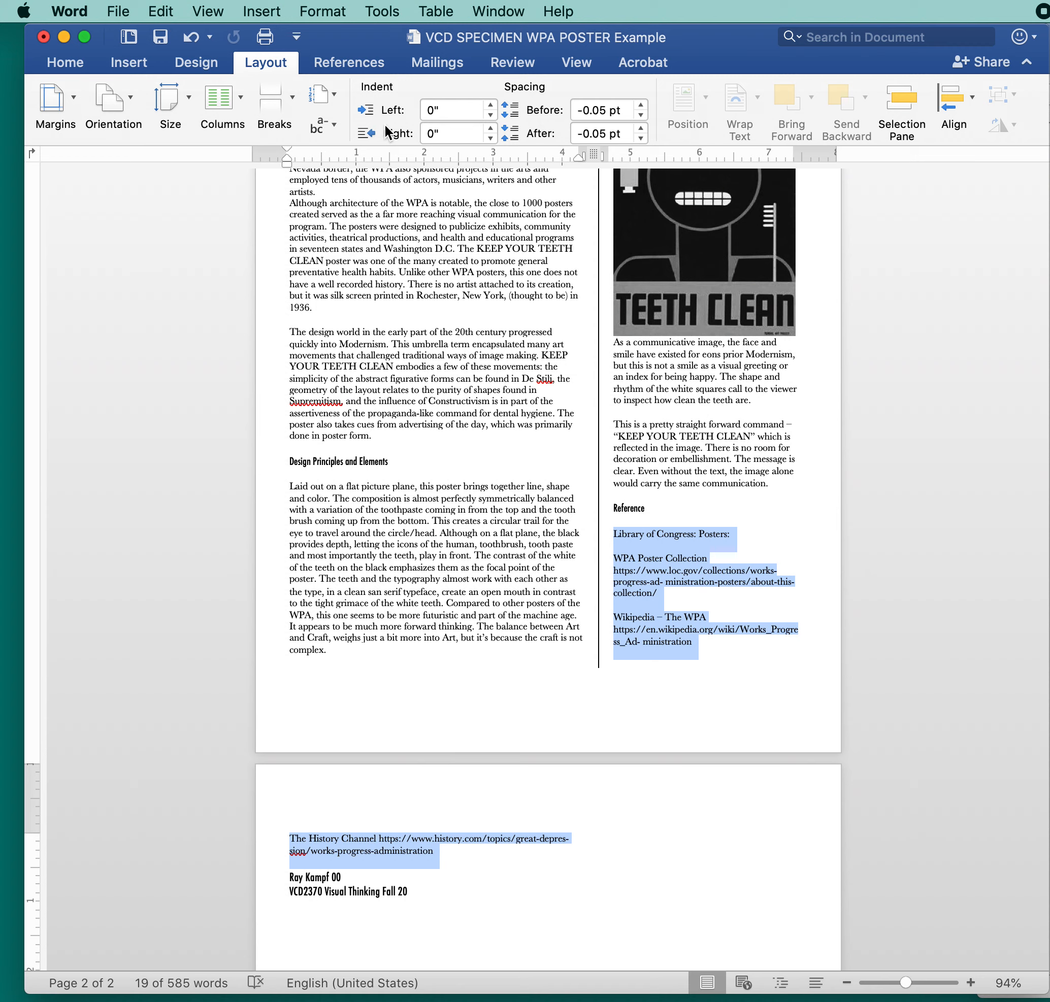
click(75, 64)
click(293, 93)
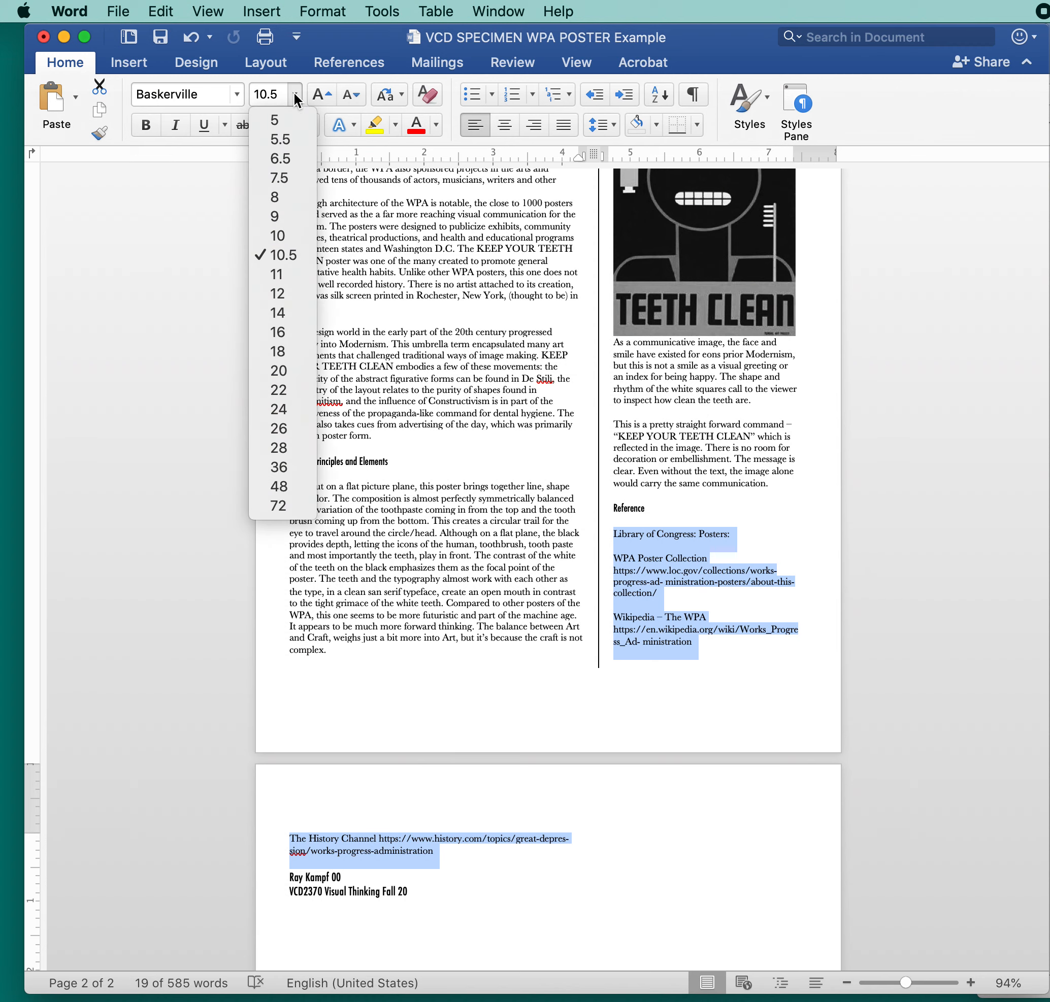
click(286, 216)
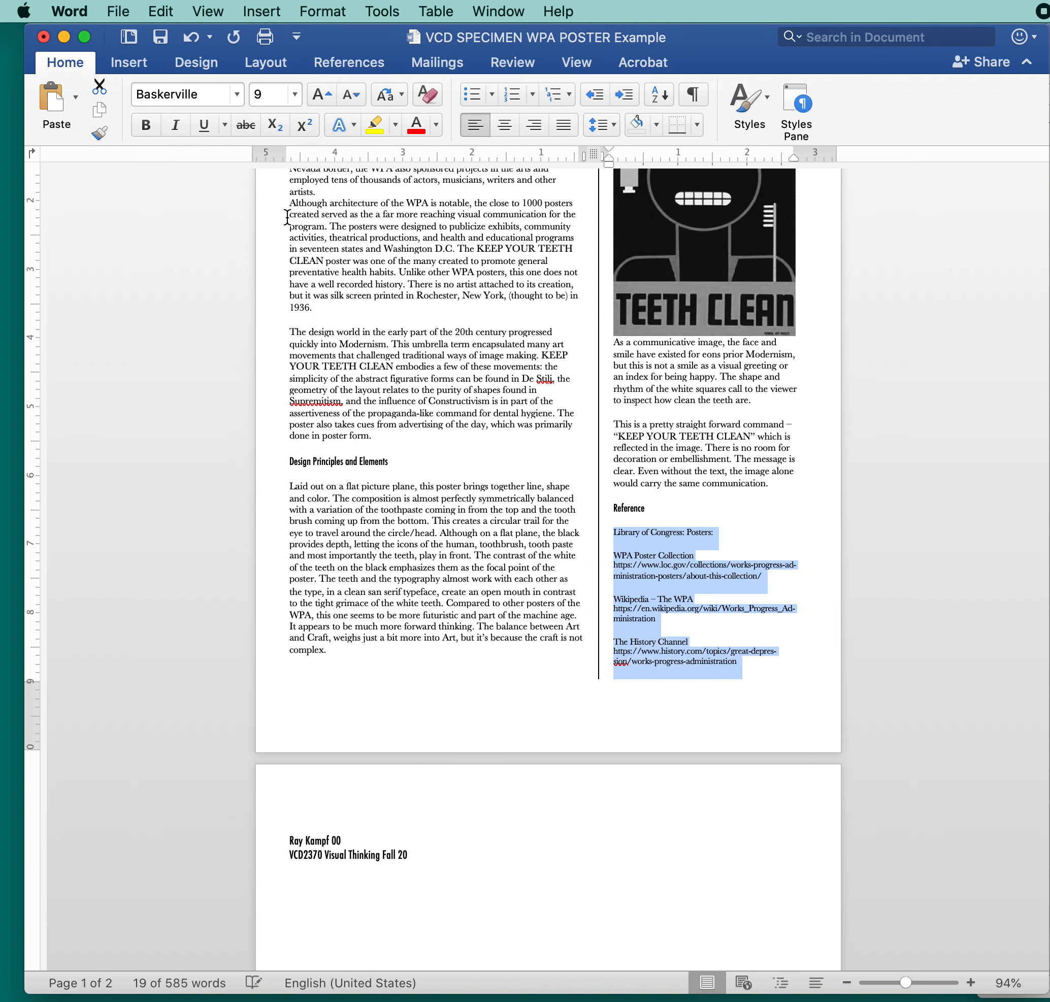
click(614, 530)
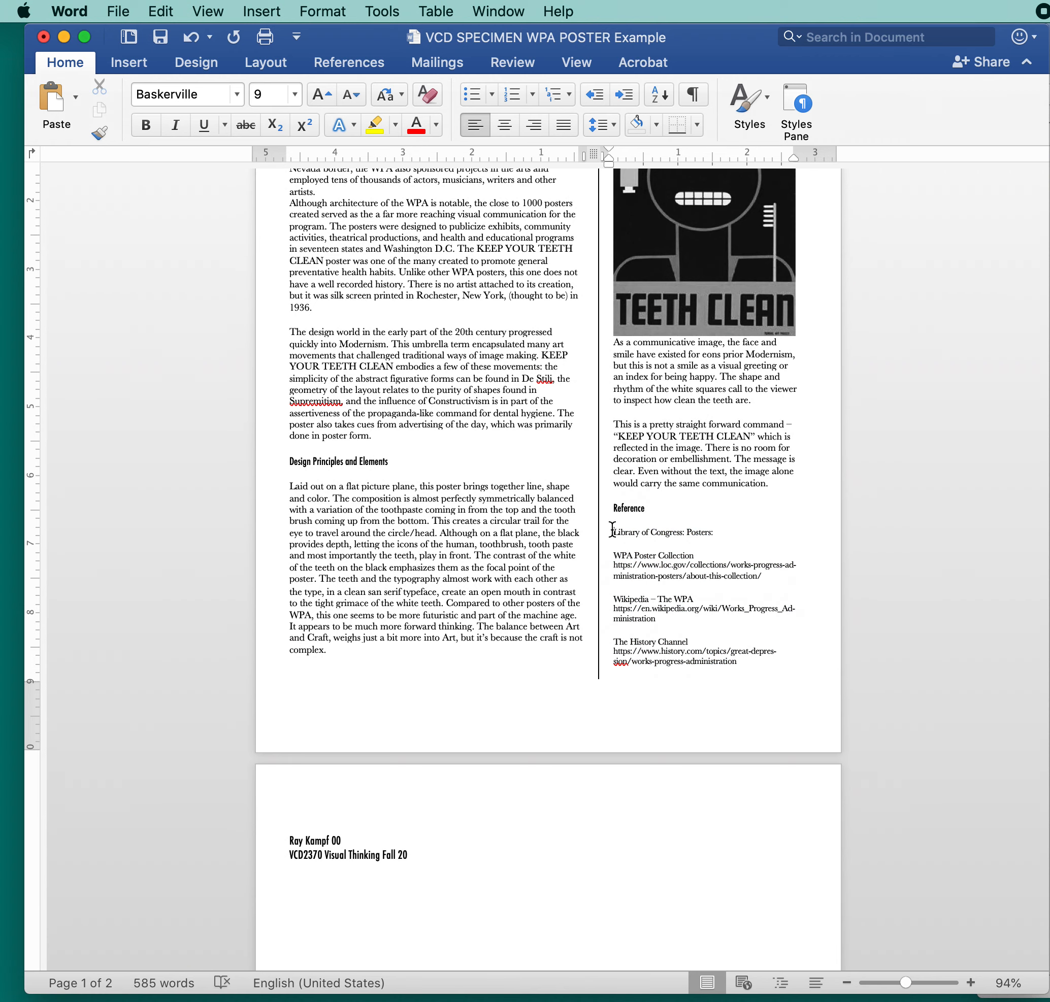
- Remove the blank line before the paragraph beginning "The design world", keeping it as a separate paragraph
scroll(612, 530, up, 5)
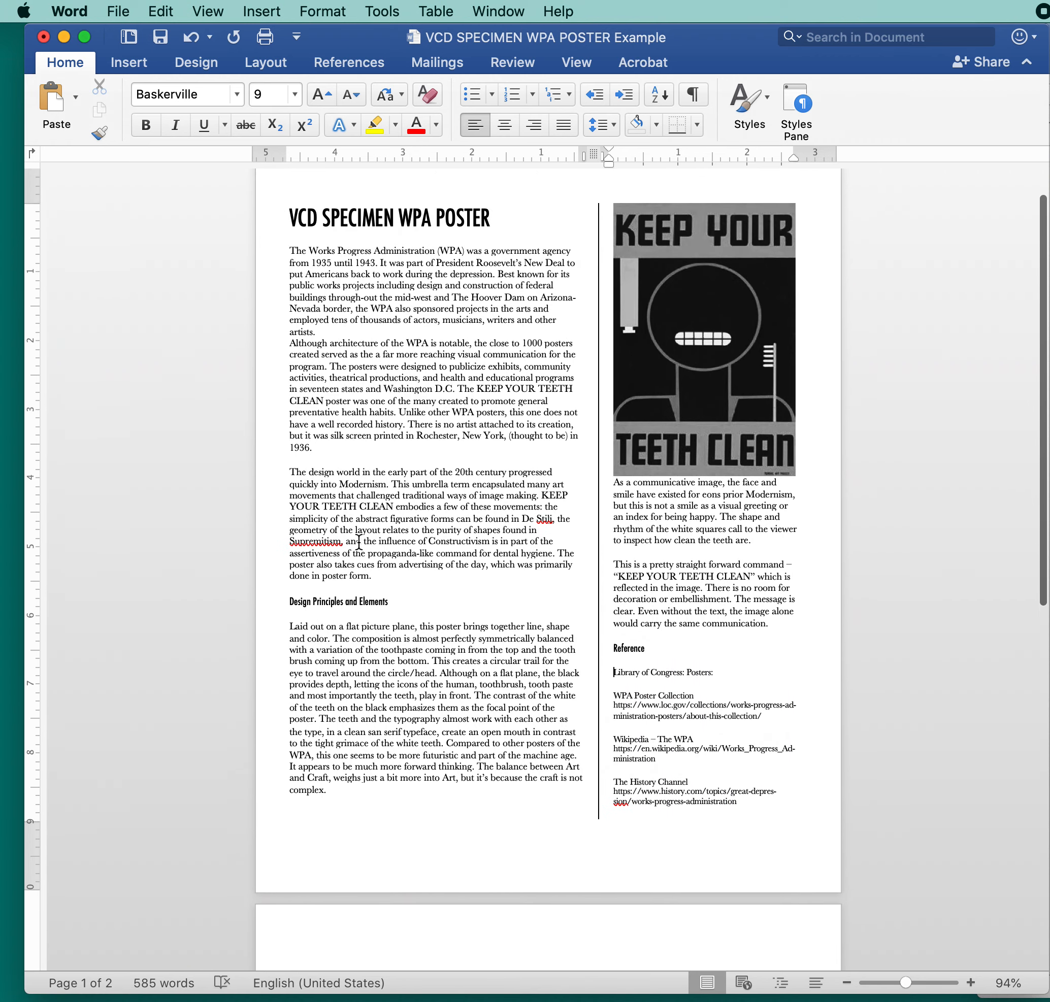
click(288, 464)
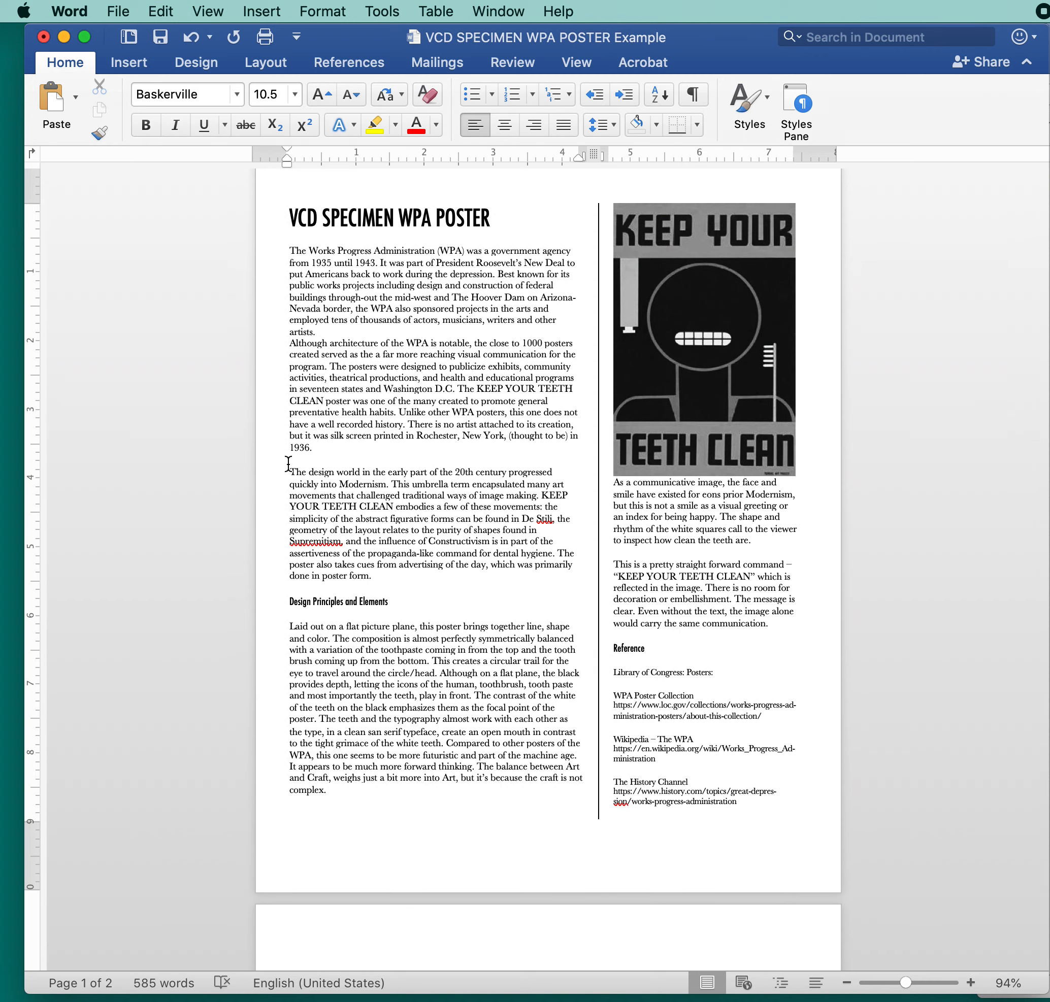
click(289, 472)
key(BackSpace)
key(BackSpace)
key(Return)
key(Return)
key(BackSpace)
key(BackSpace)
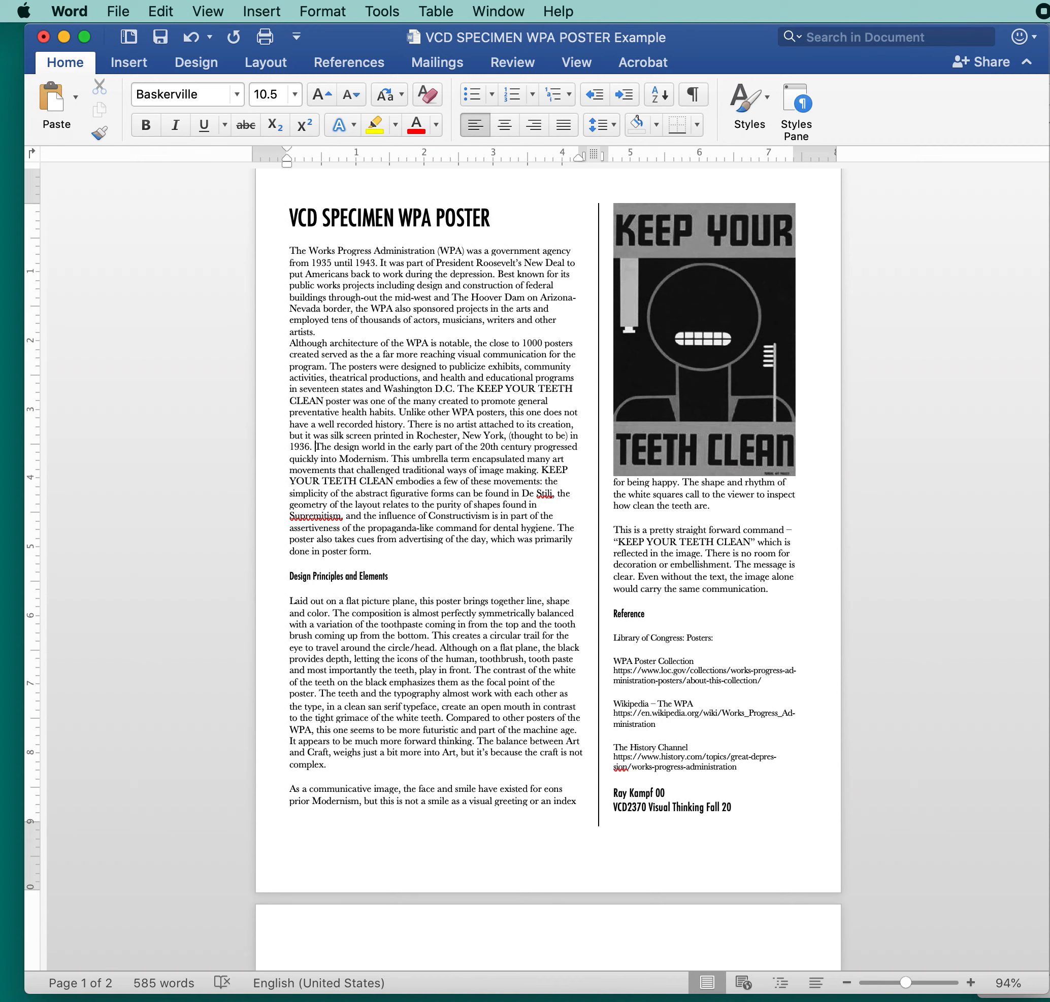
key(Return)
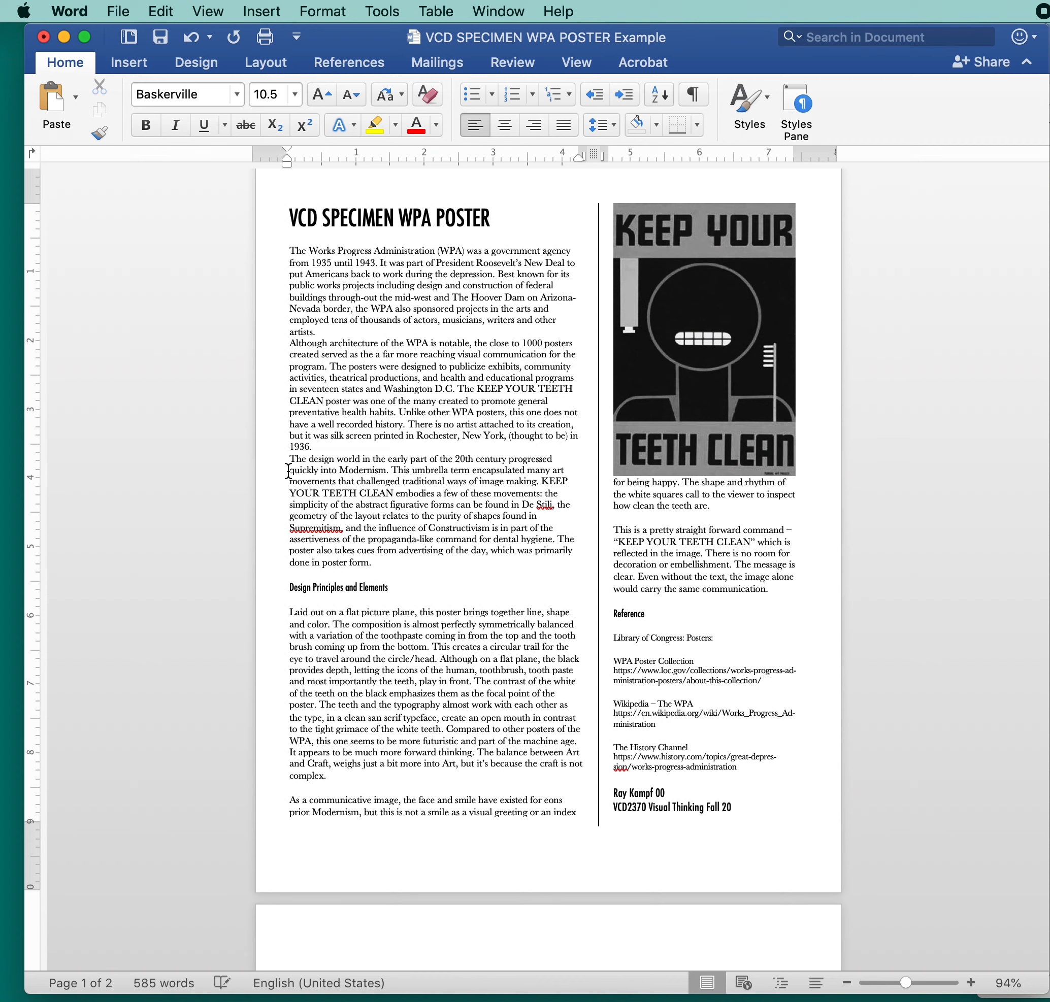
- Remove the blank lines below the "Design Principles and Elements" heading and before the "As a communicative image" paragraph
click(287, 611)
key(BackSpace)
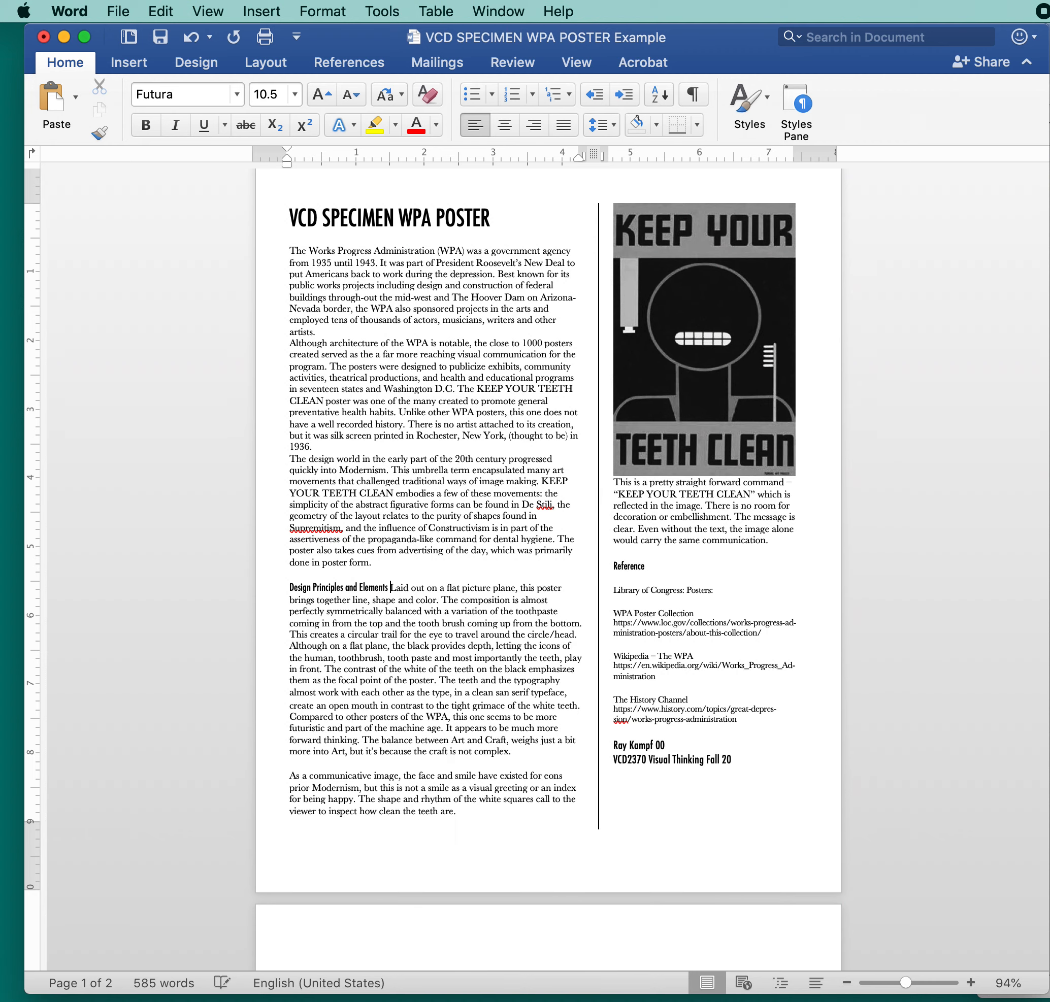
click(285, 791)
key(BackSpace)
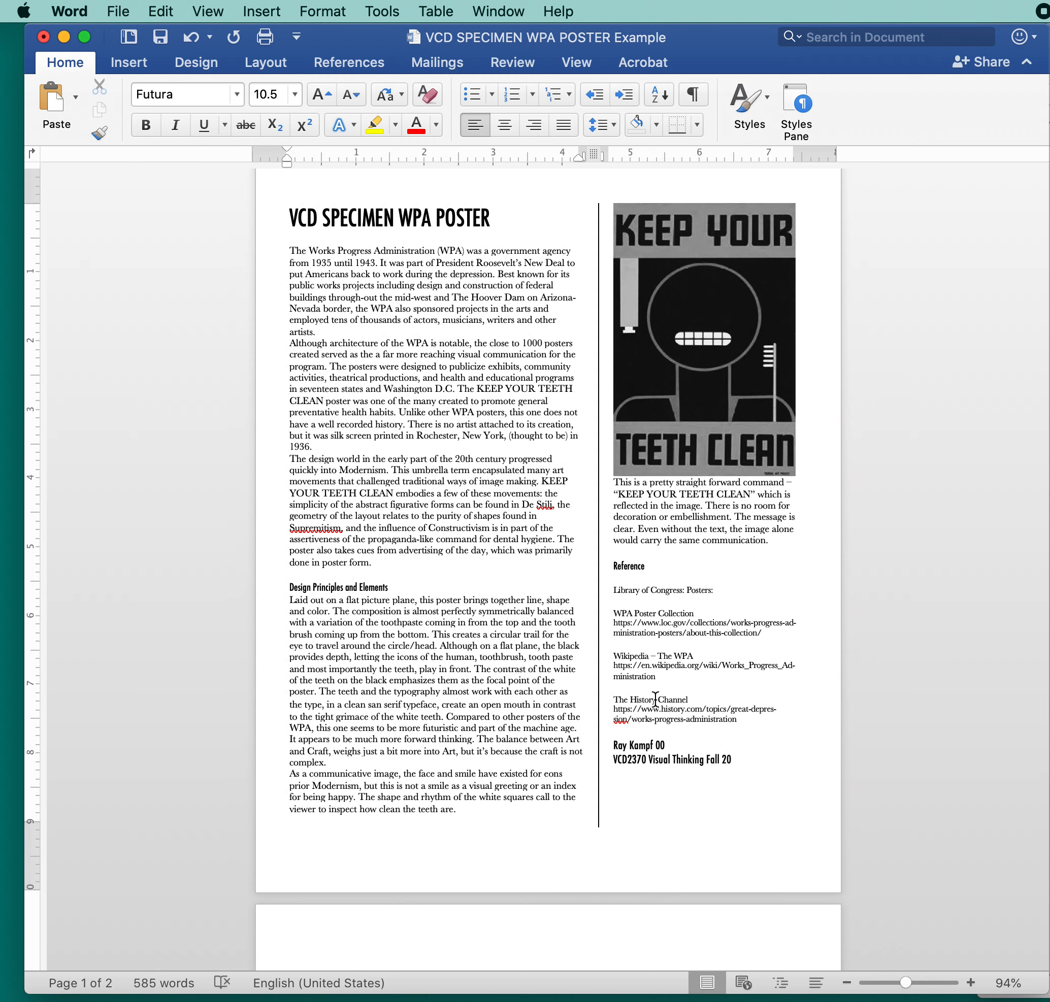
- Delete the empty paragraphs at the end of the document to eliminate the blank second page
scroll(654, 699, down, 2)
scroll(539, 832, down, 2)
click(539, 832)
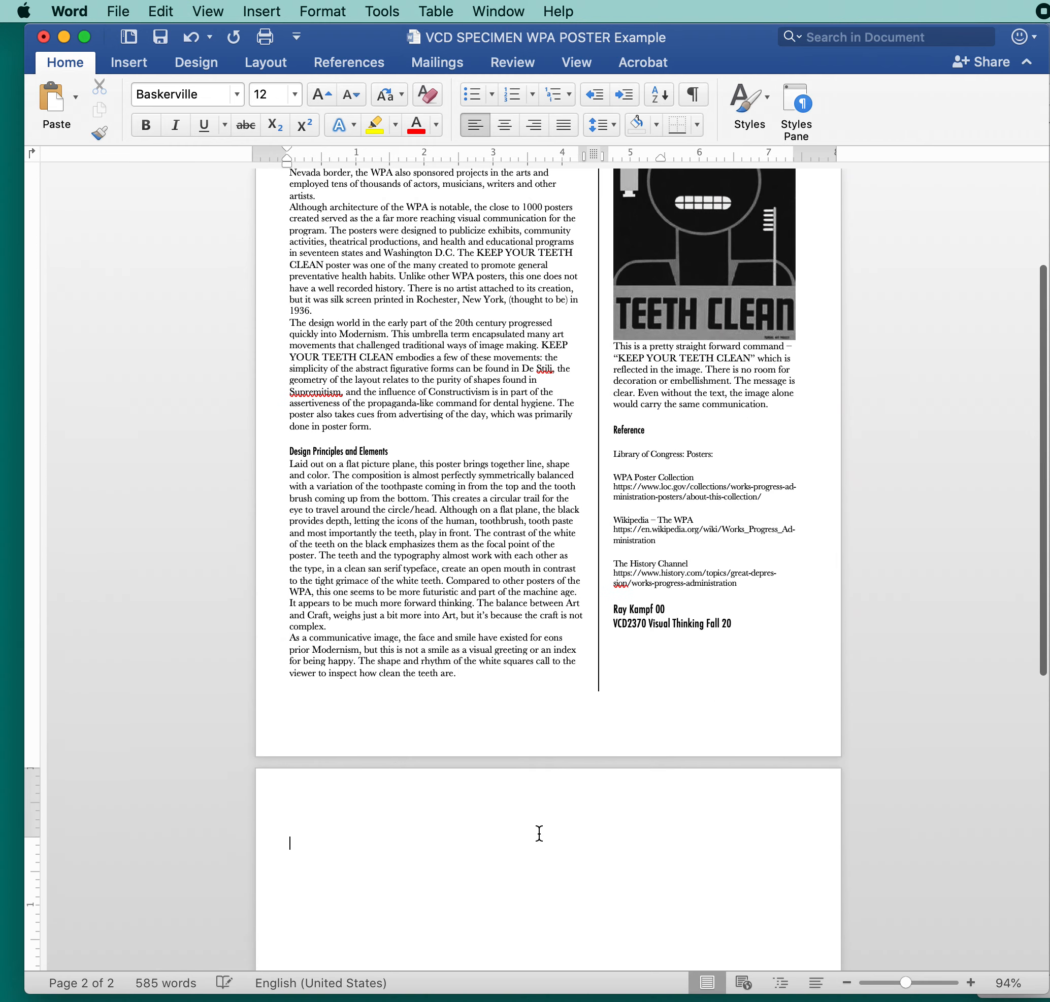
key(BackSpace)
key(BackSpace)
key(BackSpace)
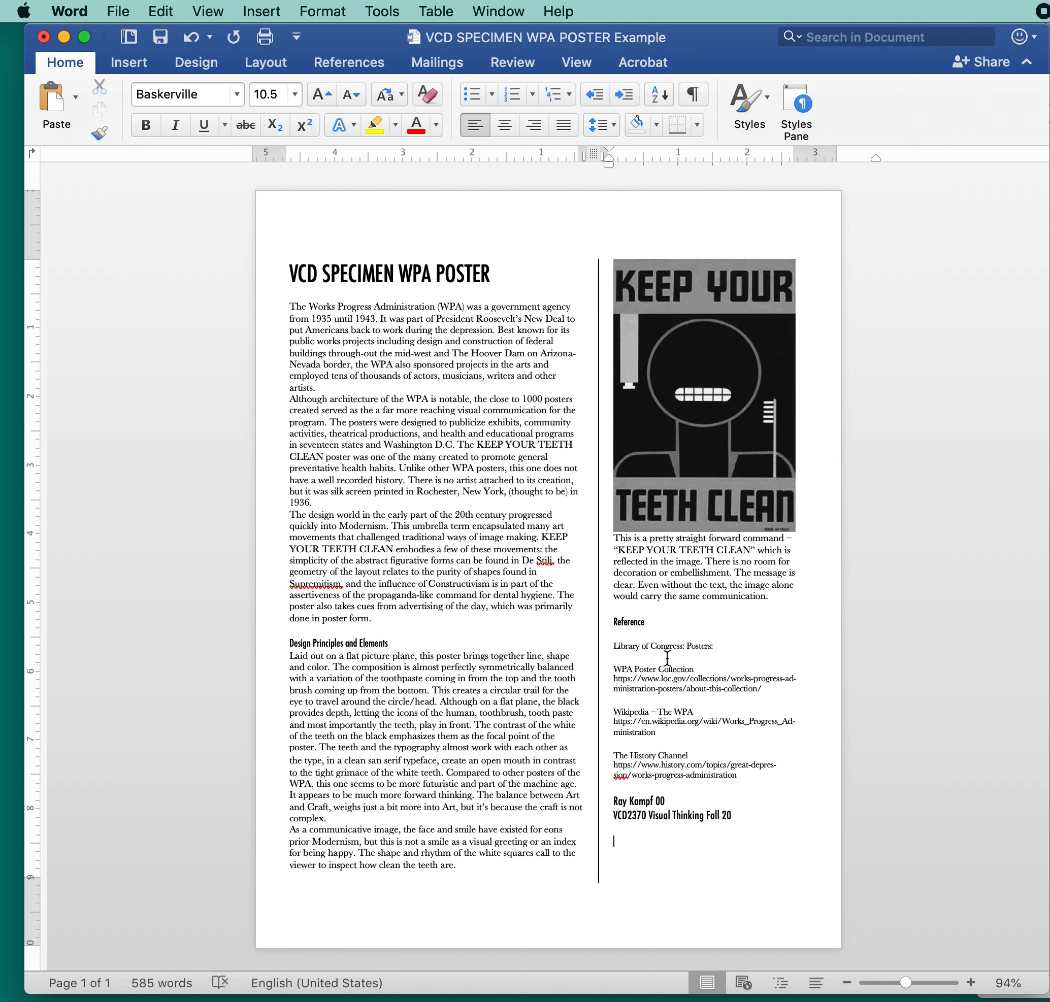
- Remove the blank line below the "Reference" heading and add one between the poster image and the paragraph beneath it
click(614, 647)
key(BackSpace)
key(BackSpace)
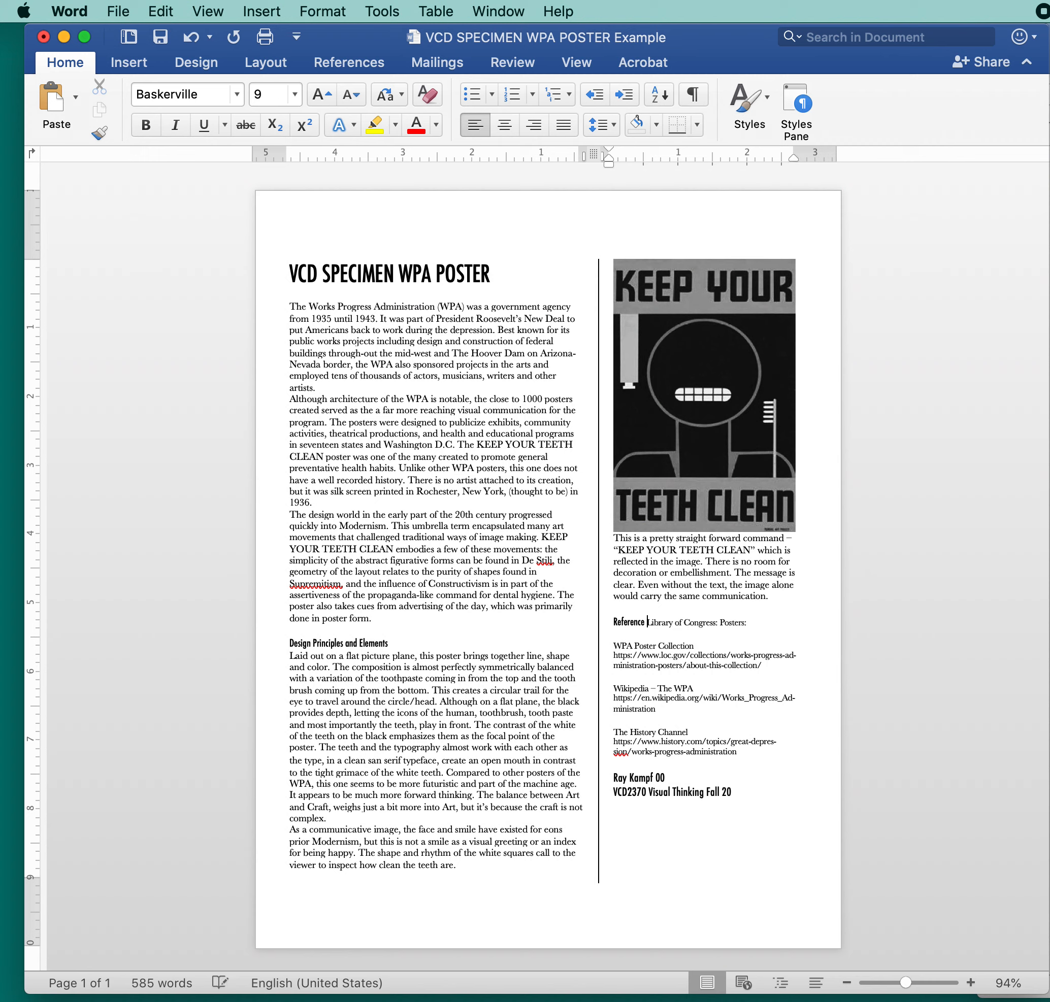
key(Return)
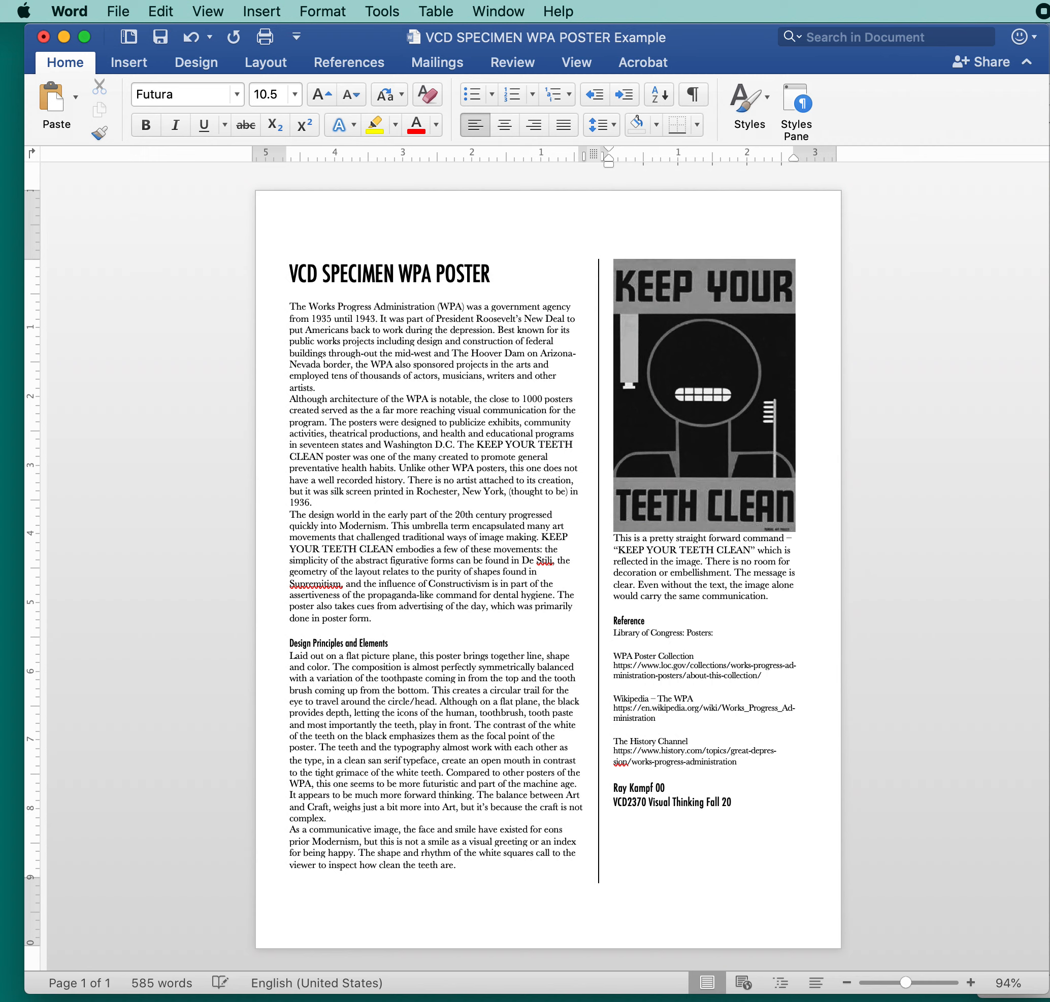
click(615, 540)
key(Return)
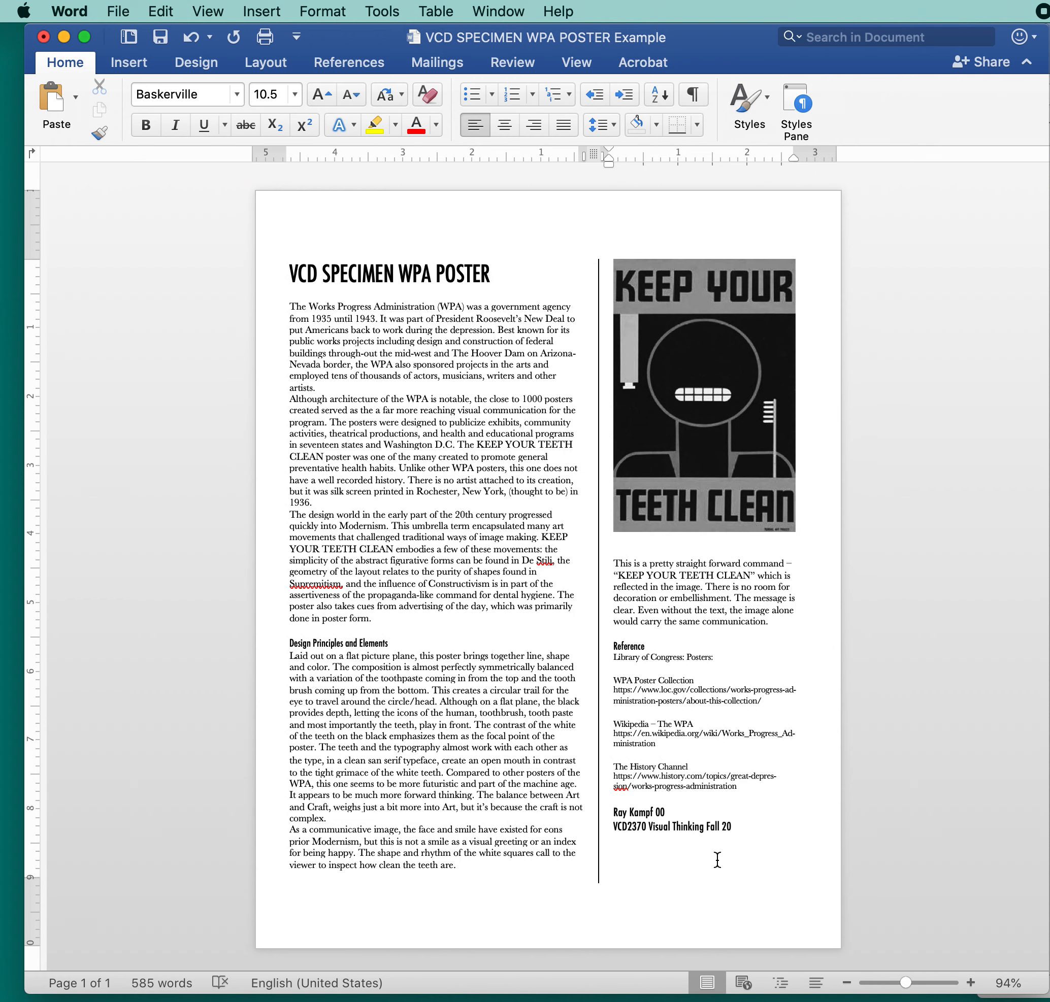
- Set the font size of the author name and "VCD2370 Visual Thinking Fall 20" lines to 18
drag(733, 828, 627, 817)
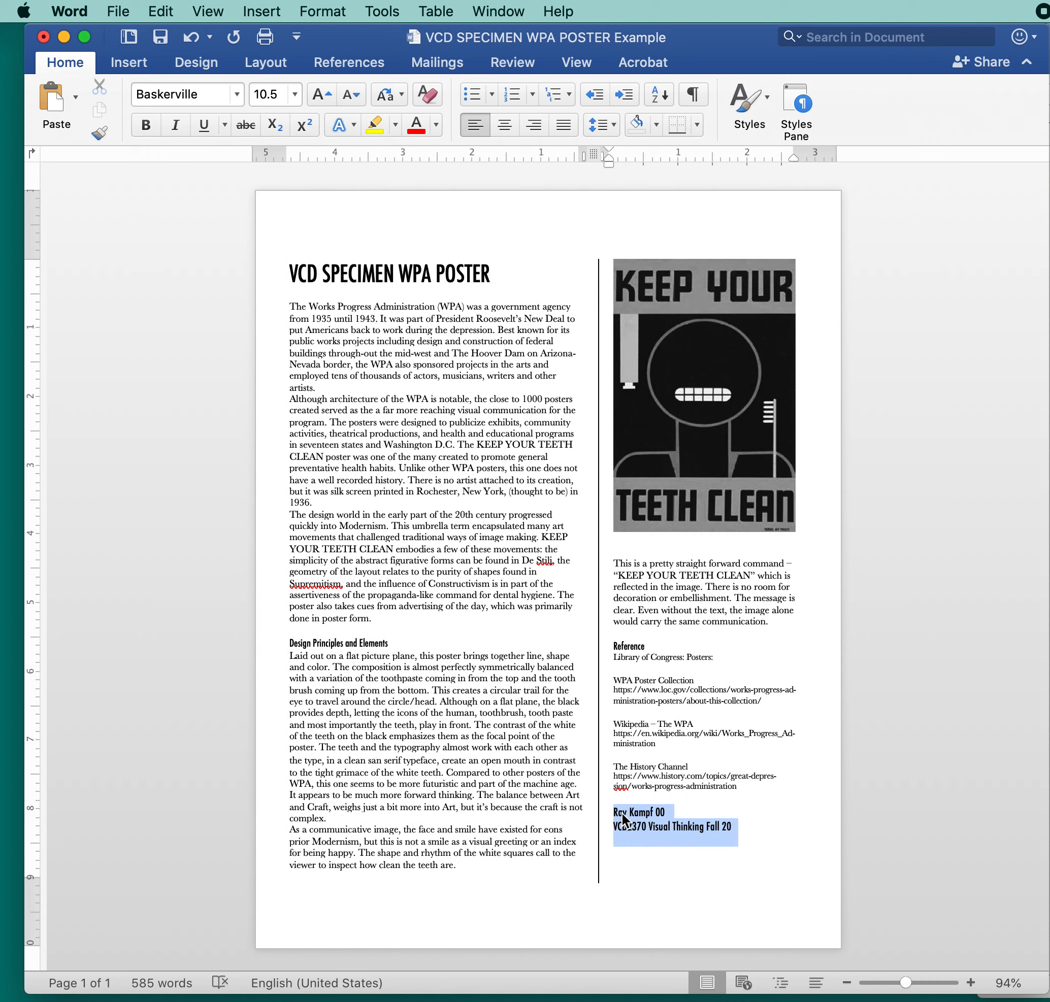
click(296, 95)
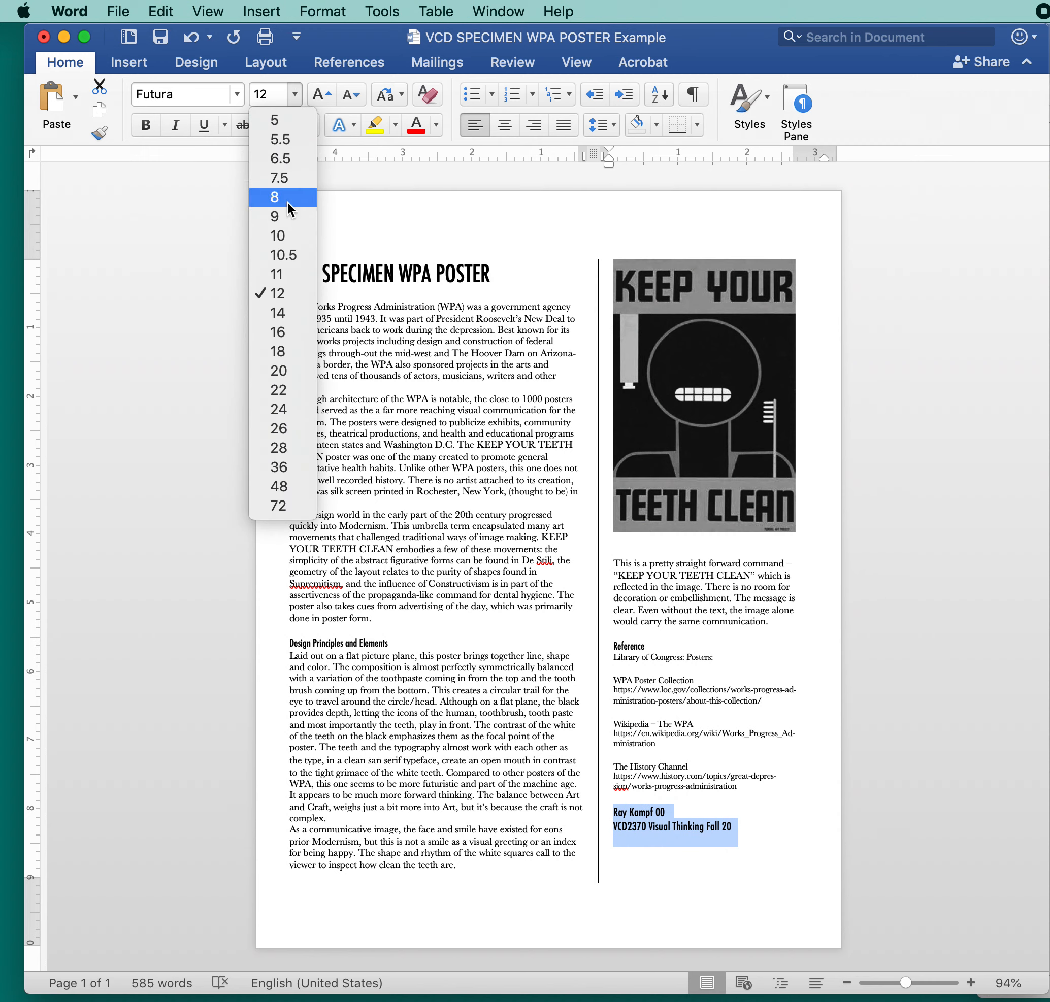
click(278, 351)
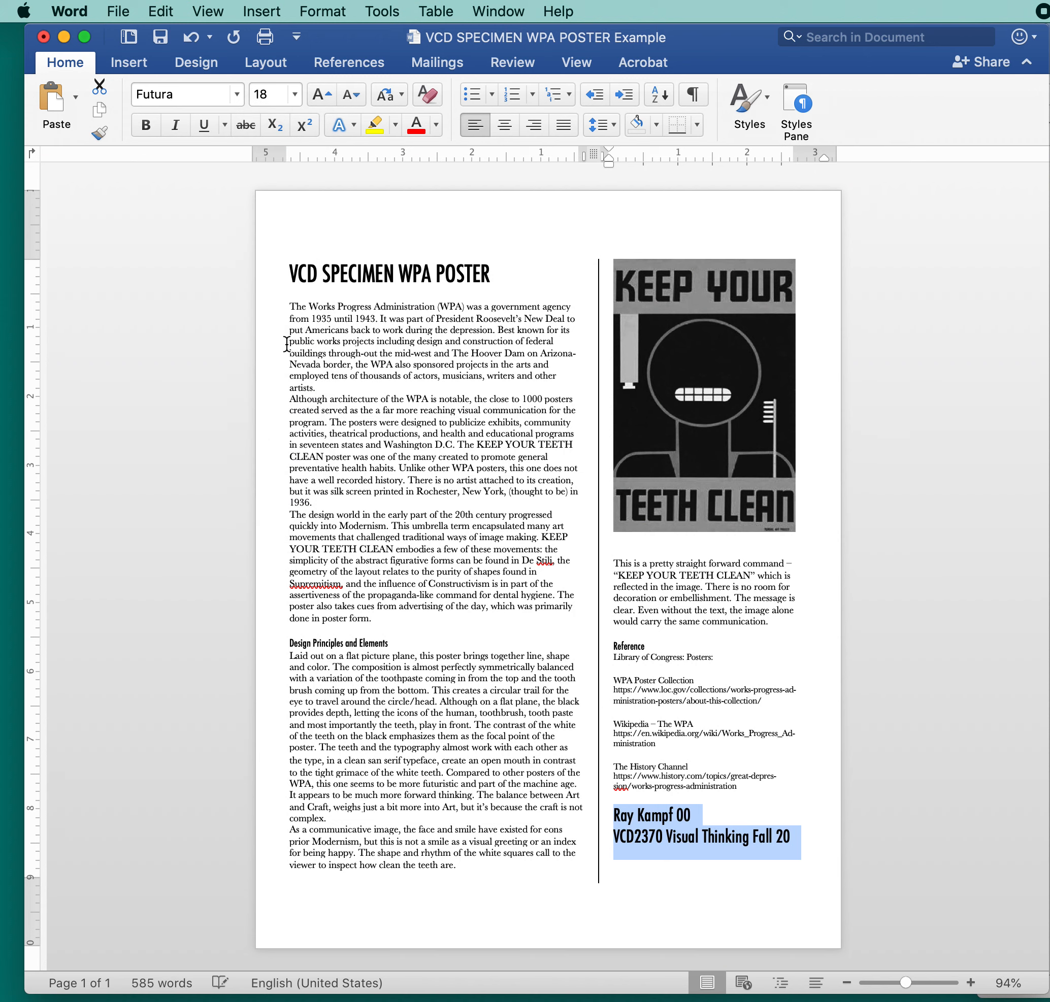
- Set the font size of the "Reference" and "Design Principles and Elements" headings to 16
drag(644, 644, 607, 646)
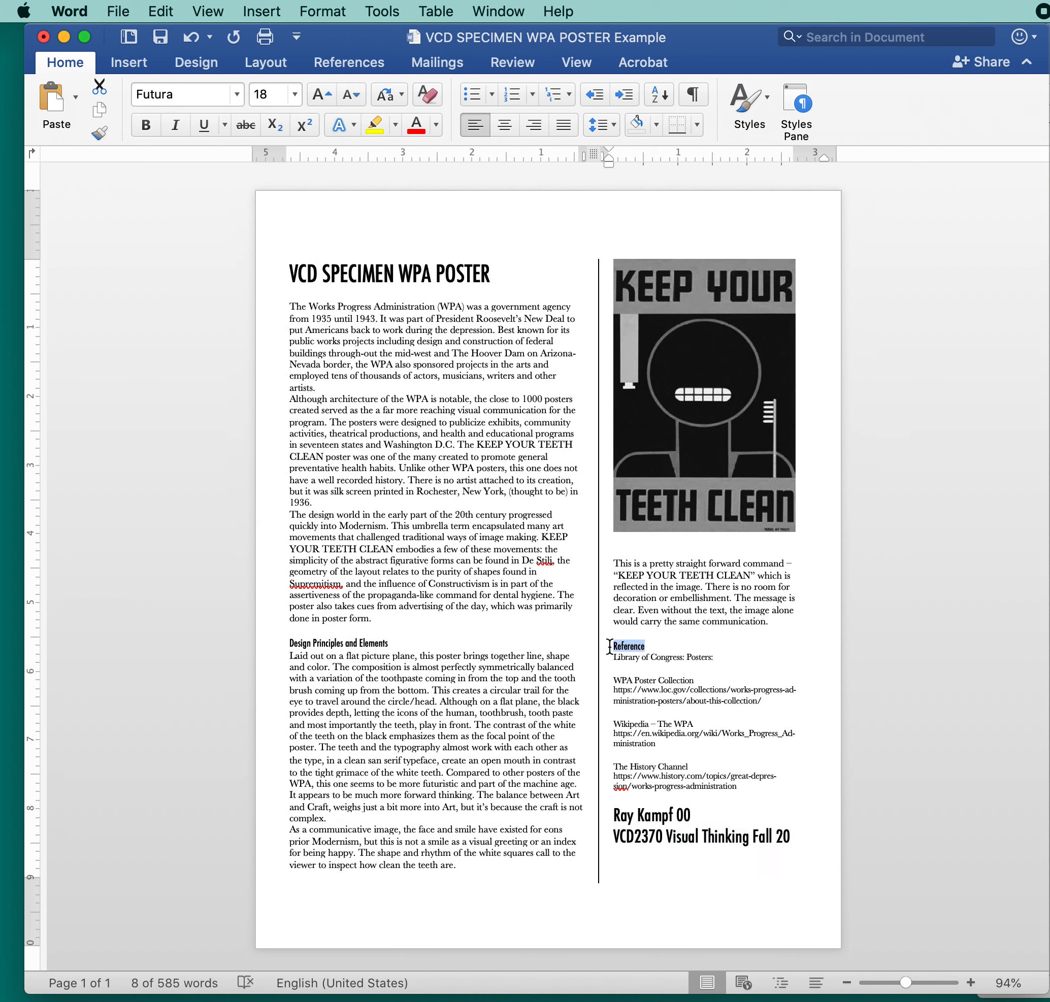
click(294, 95)
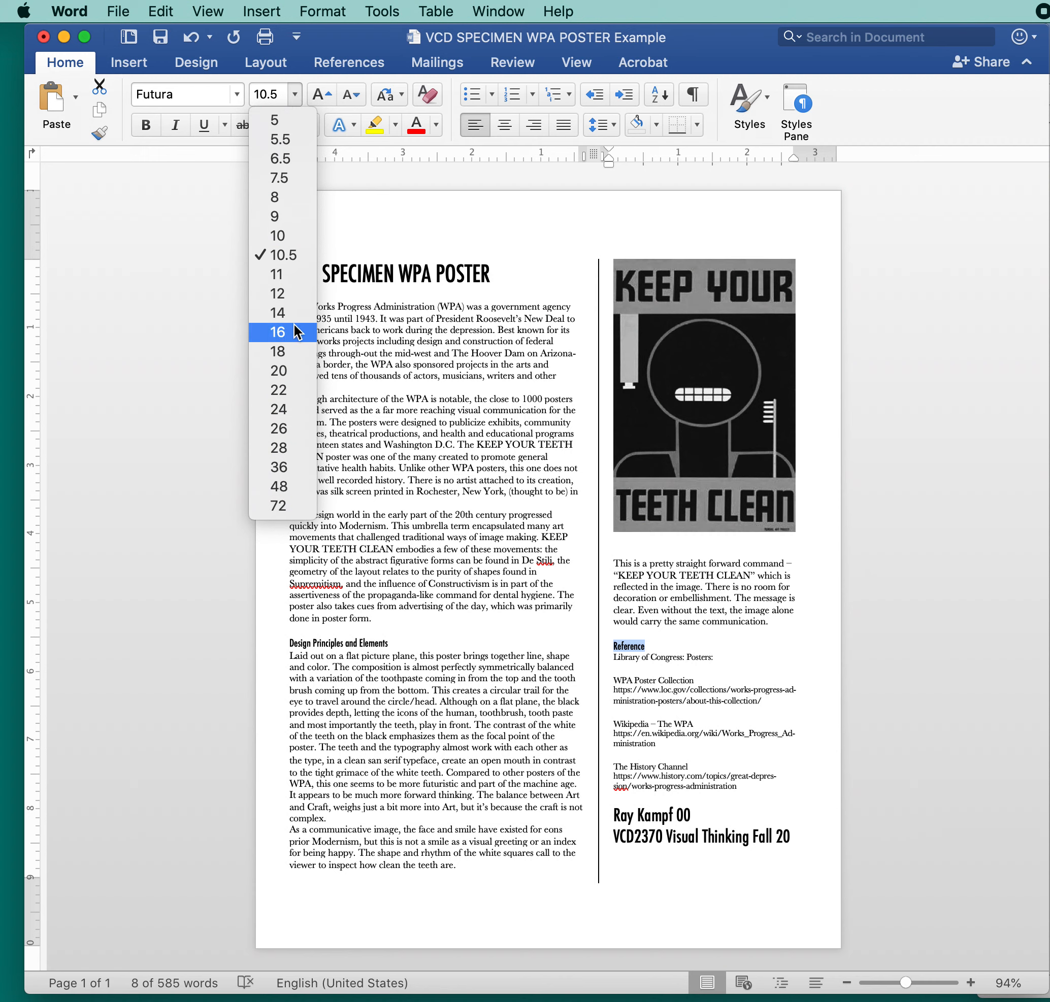
click(278, 332)
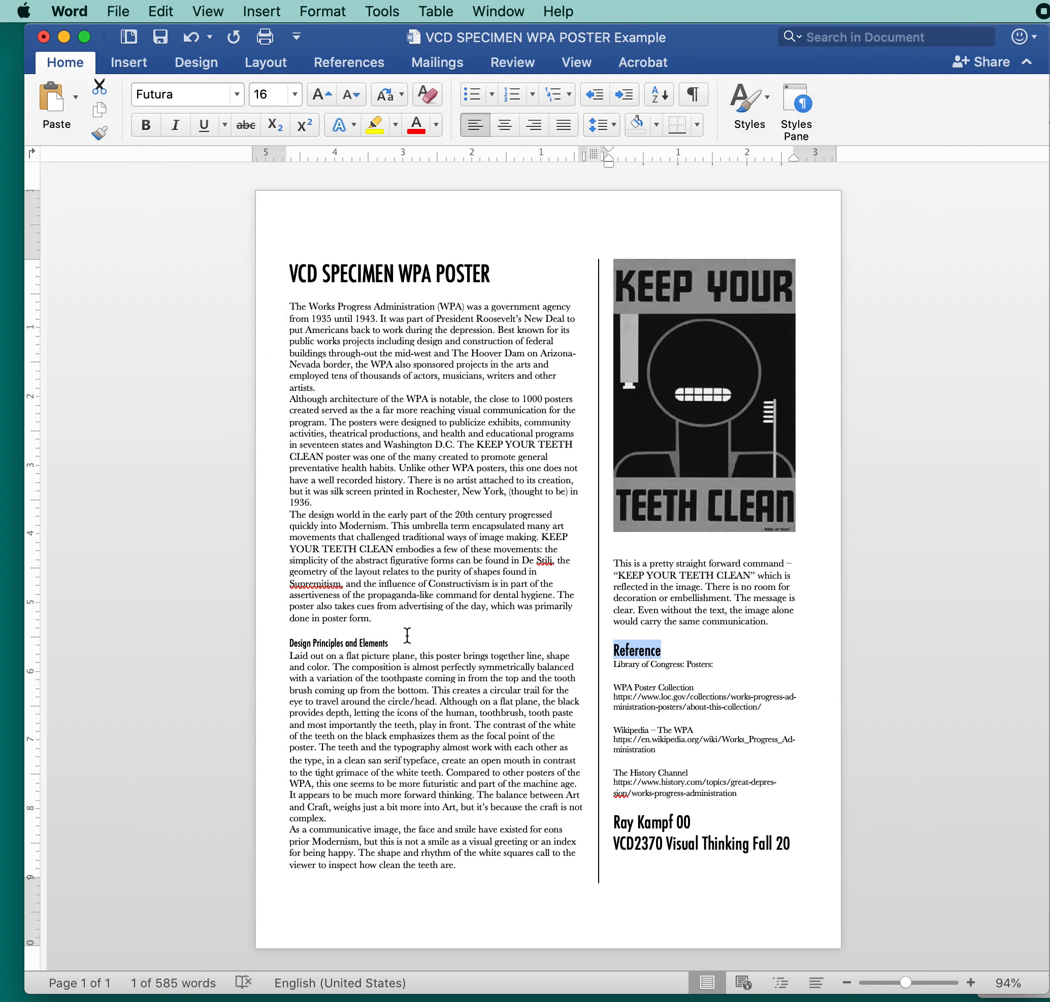
drag(407, 635, 265, 647)
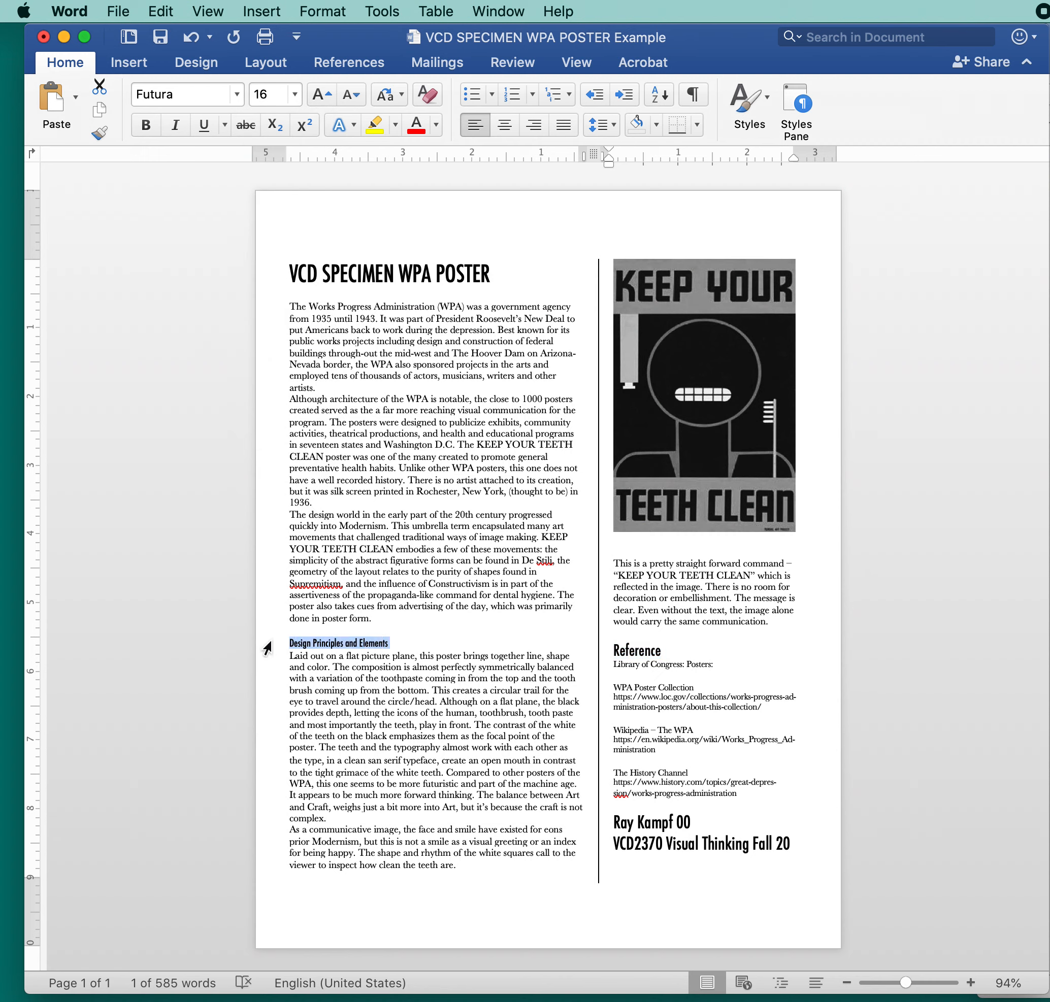
click(294, 97)
click(290, 329)
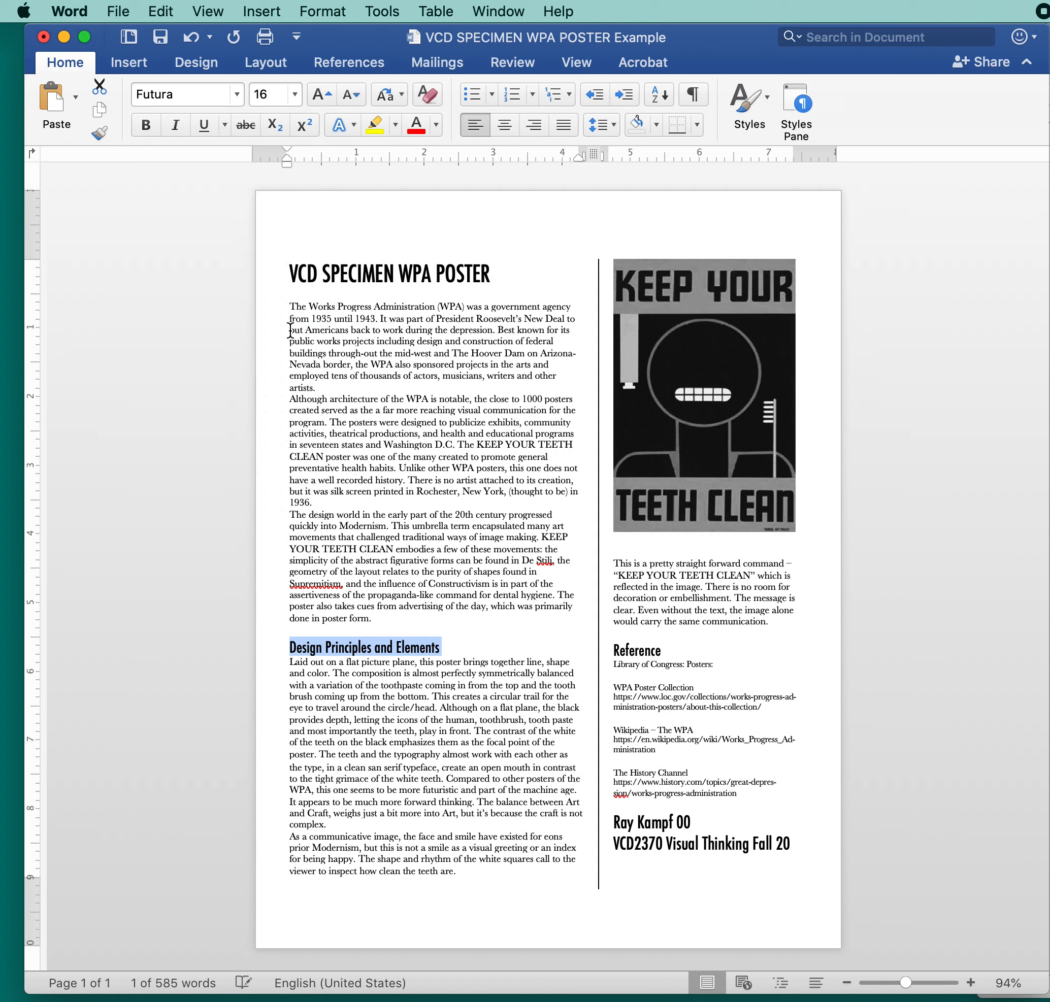
click(586, 464)
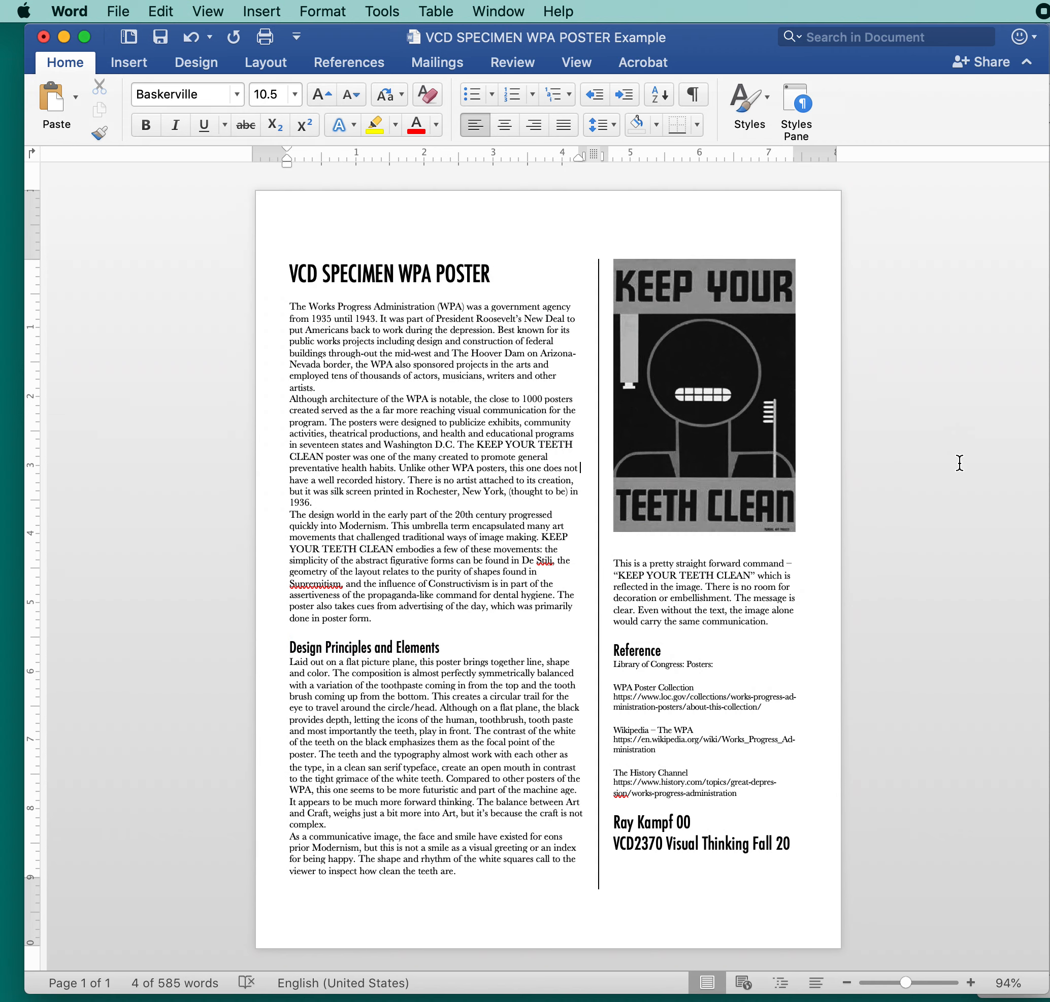